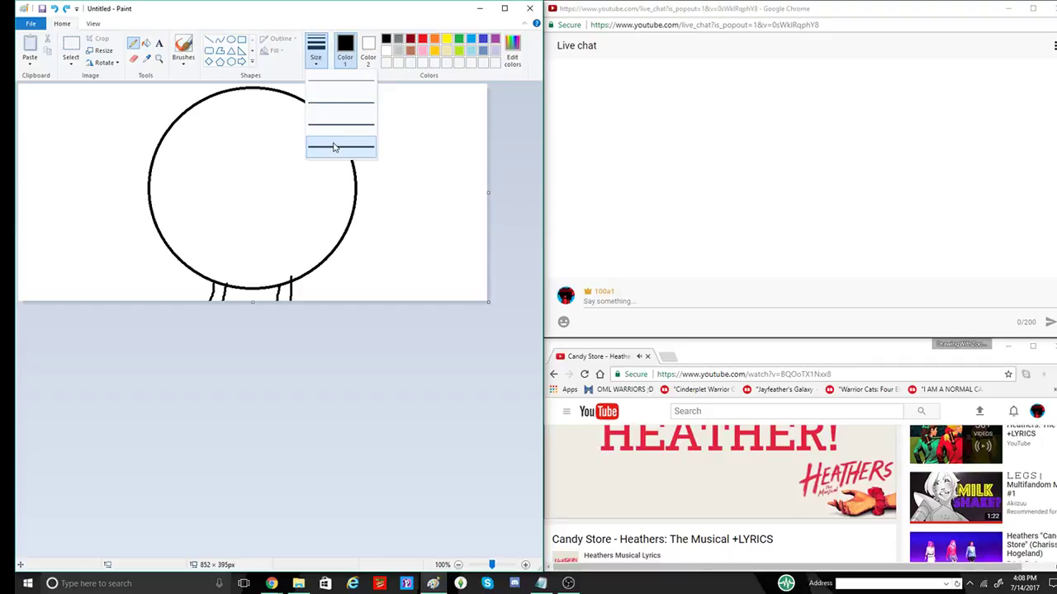
Step: Choose the thickest line size, and open a saved drawing from the July 2017 collection in Photos
left_click(335, 147)
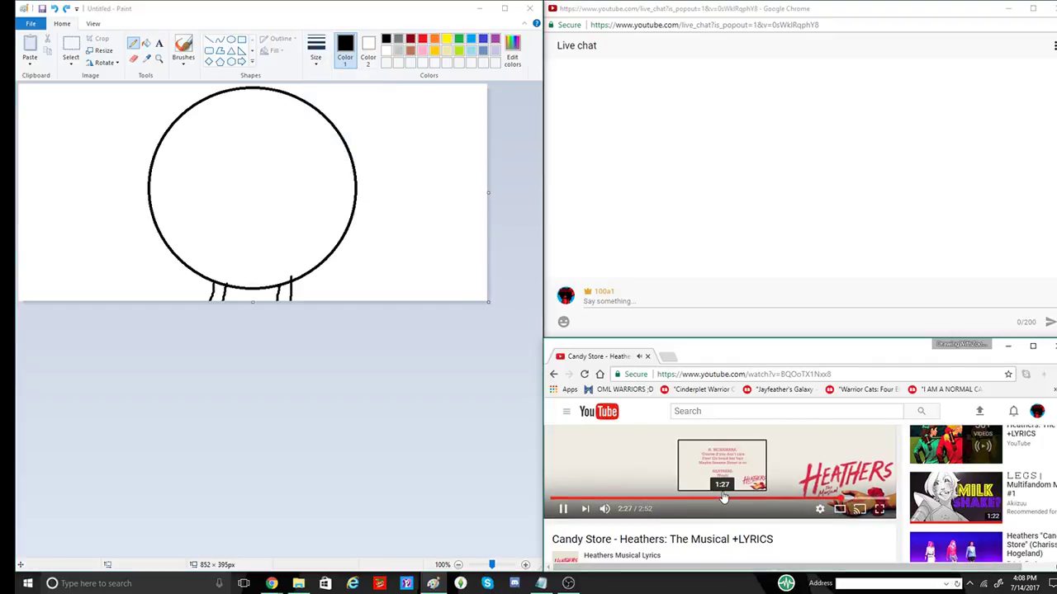
left_click(27, 584)
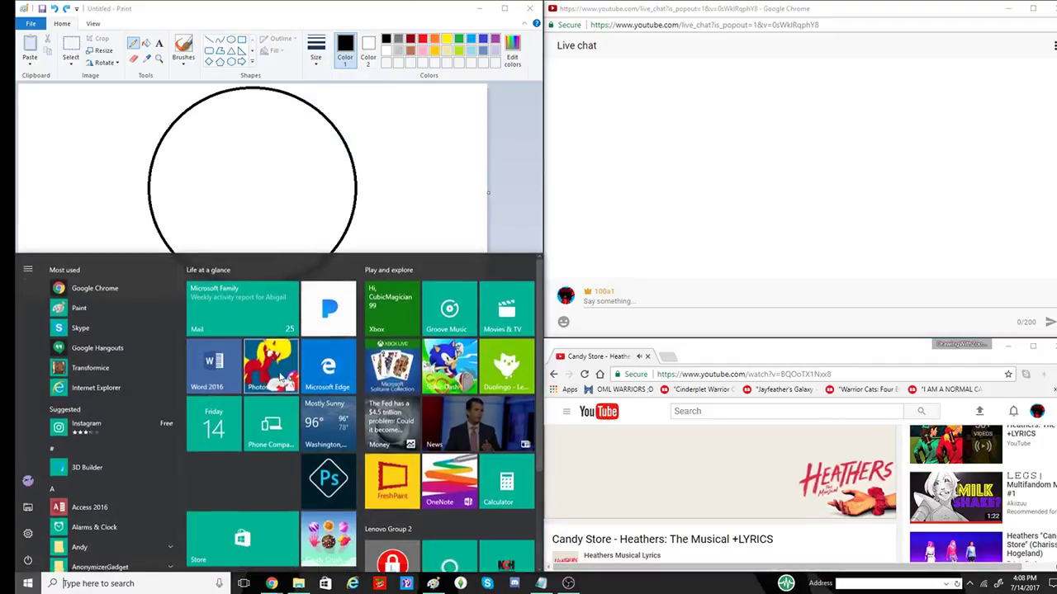
left_click(463, 470)
left_click_drag(430, 66, 2, 202)
scroll(307, 376, "down", 5)
scroll(306, 372, "down", 10)
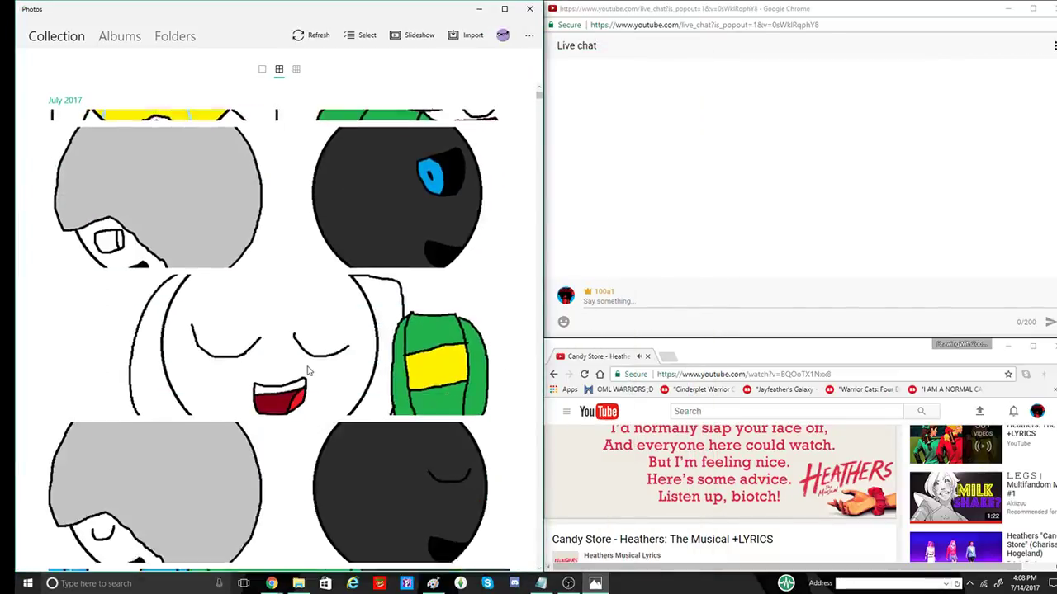
left_click(332, 302)
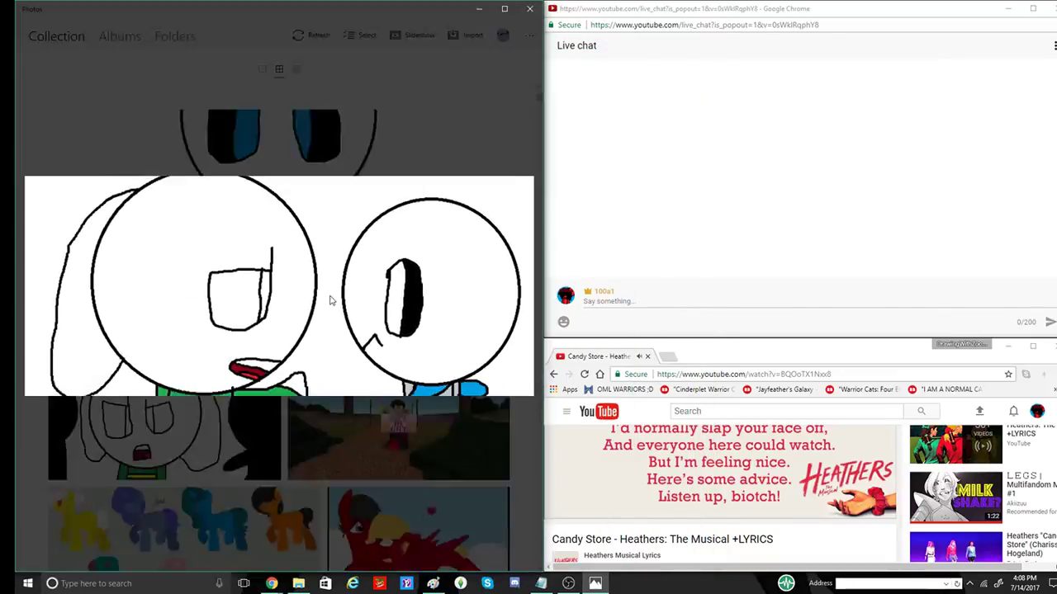
Step: Look through the saved drawings one after another, up to the most recent one from July 14, 2017
key("Right")
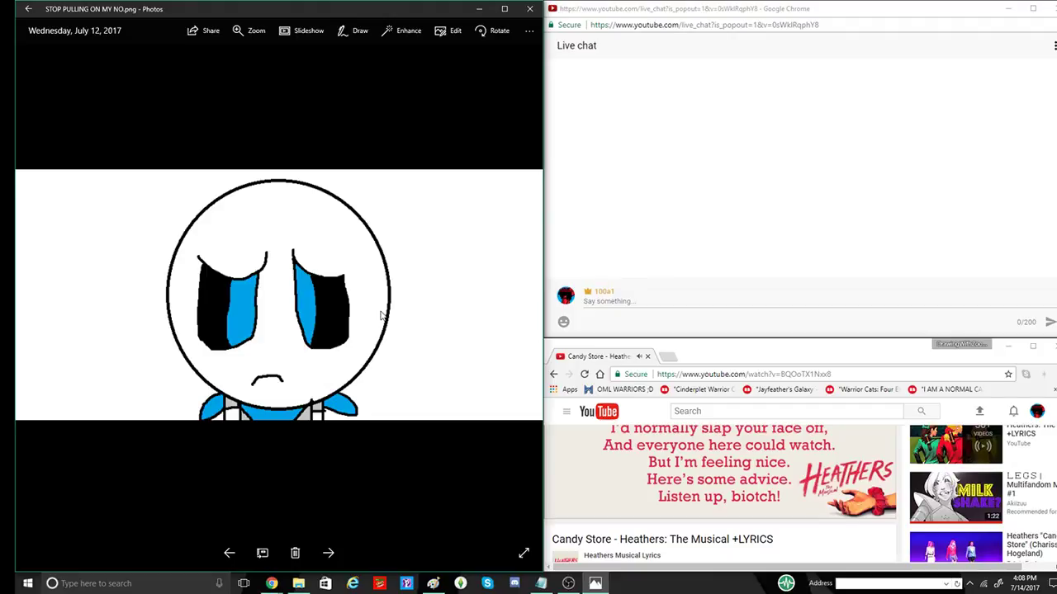
key("Right")
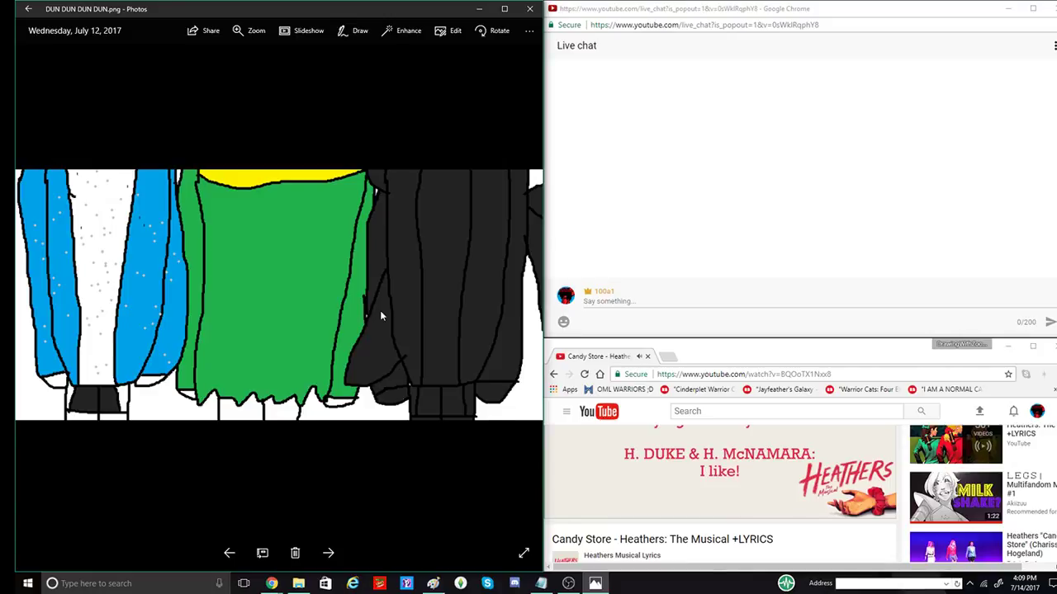
key("Right")
key("Right")
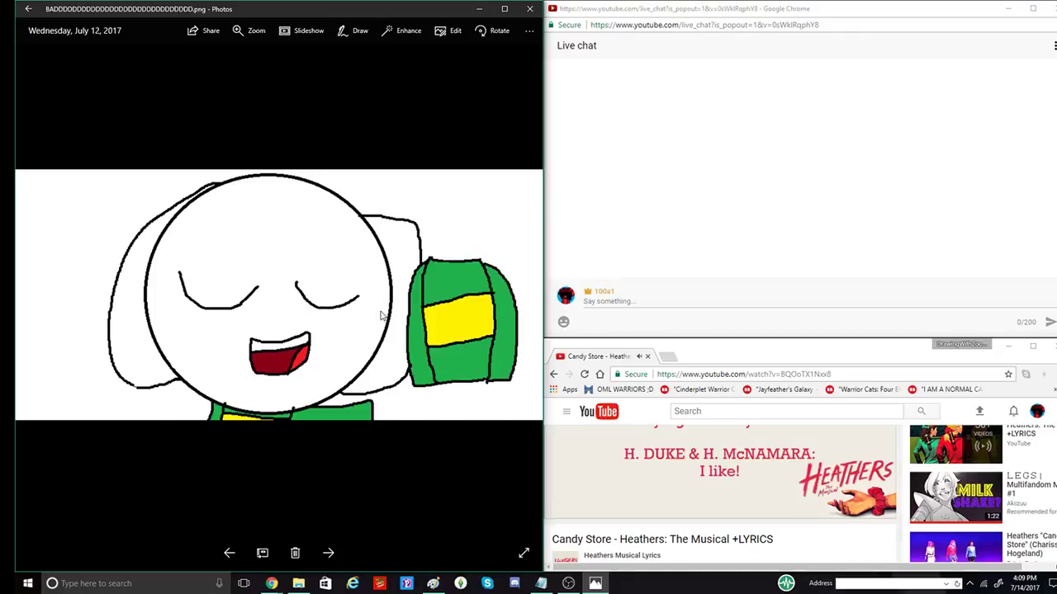
key("Right")
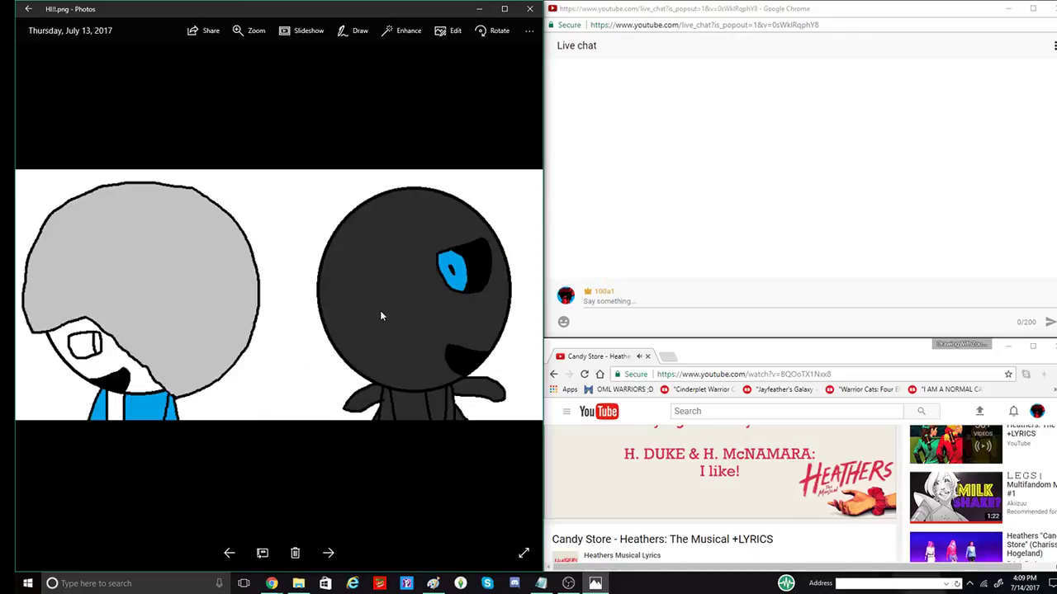
key("Right")
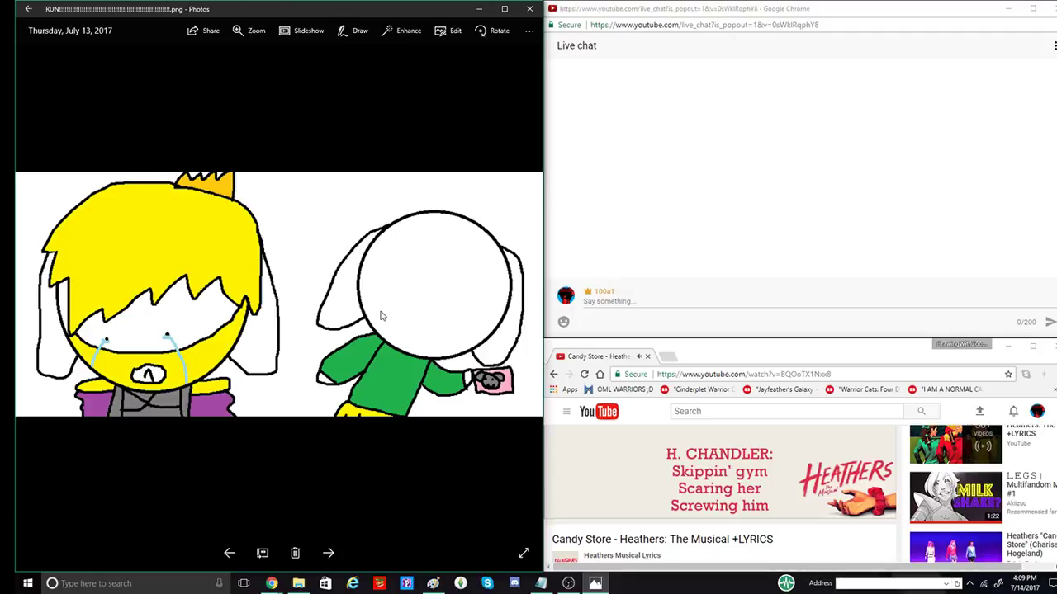
key("Right")
key("Right")
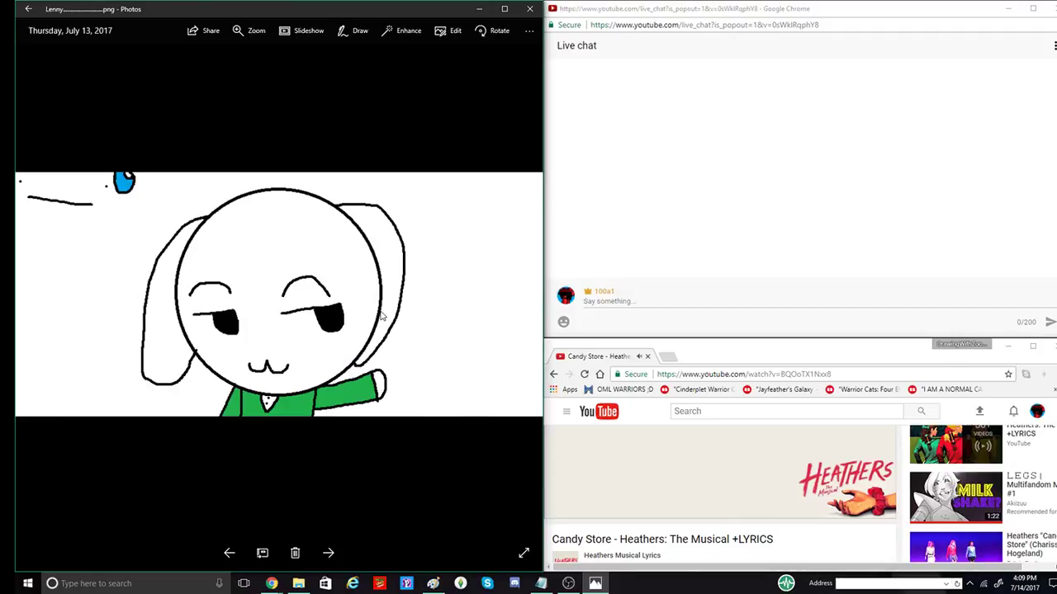
key("Right")
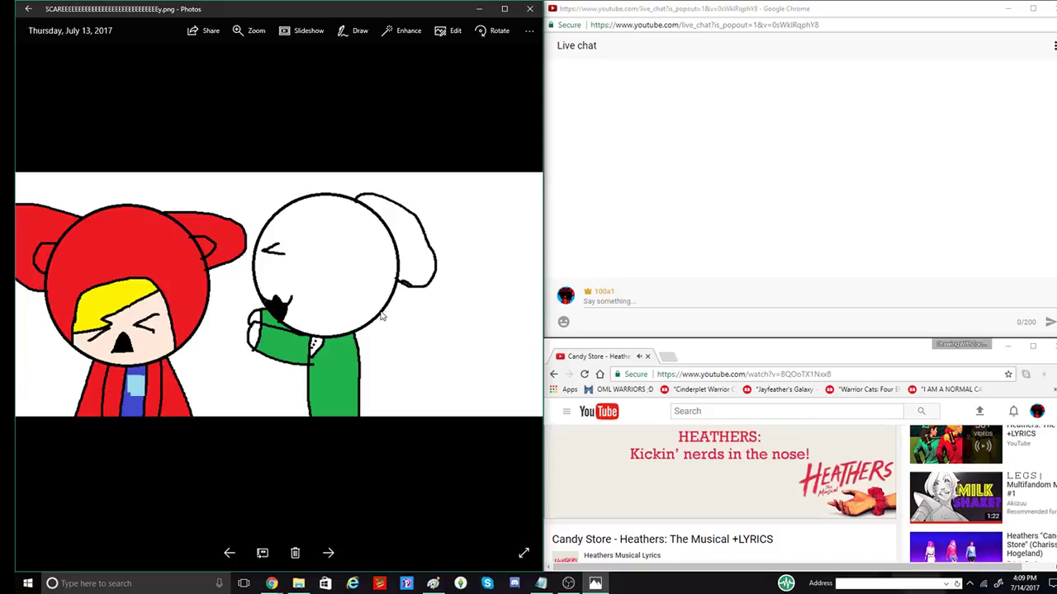
key("Right")
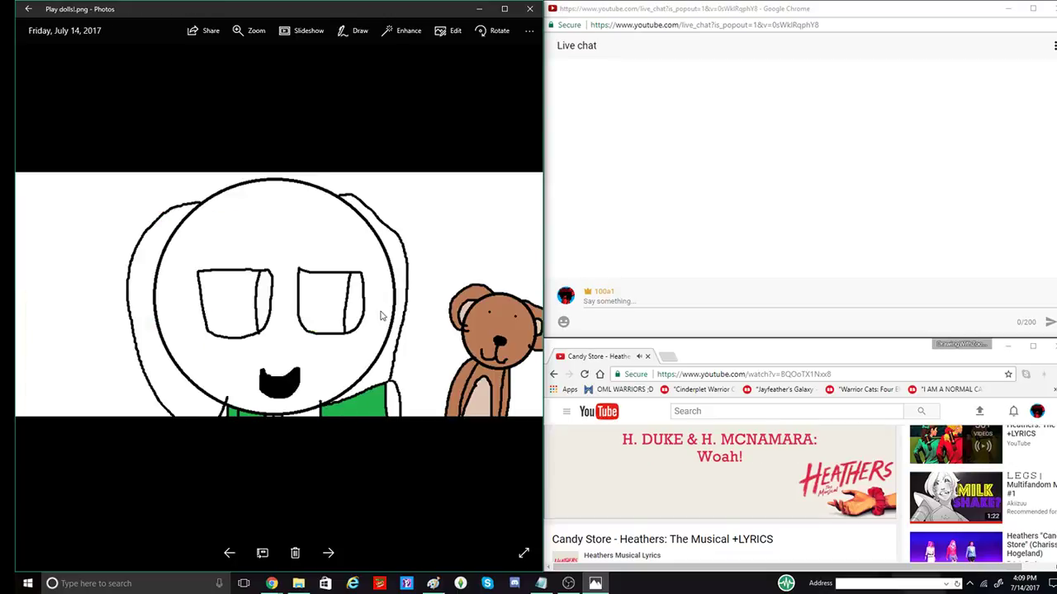
key("Right")
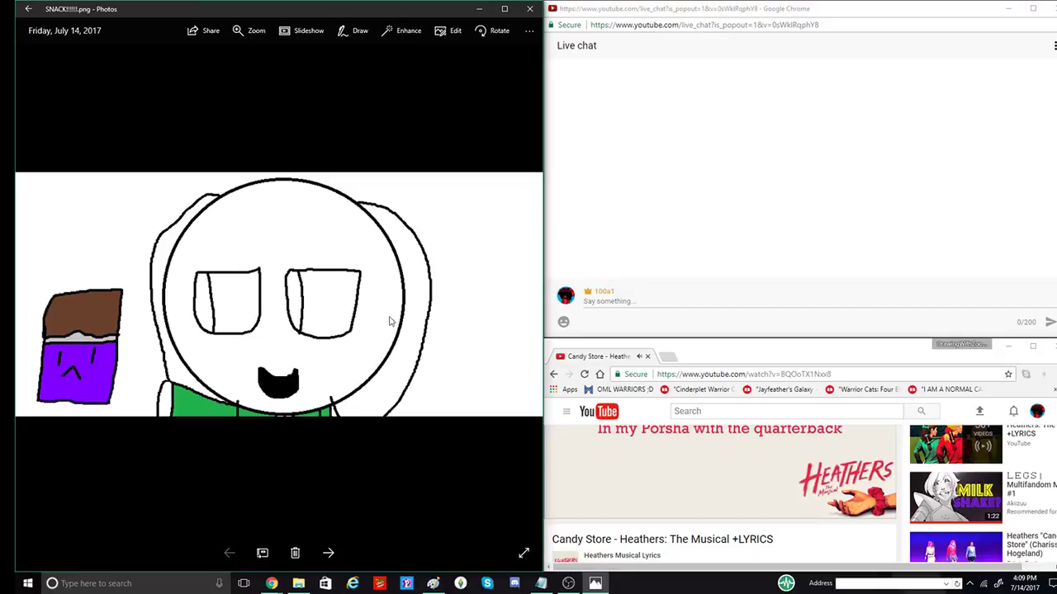
Step: Pause the Candy Store music video in Chrome and close Photos to return to the Paint drawing
mouse_move(669, 456)
scroll(665, 455, "up", 2)
left_click(689, 537)
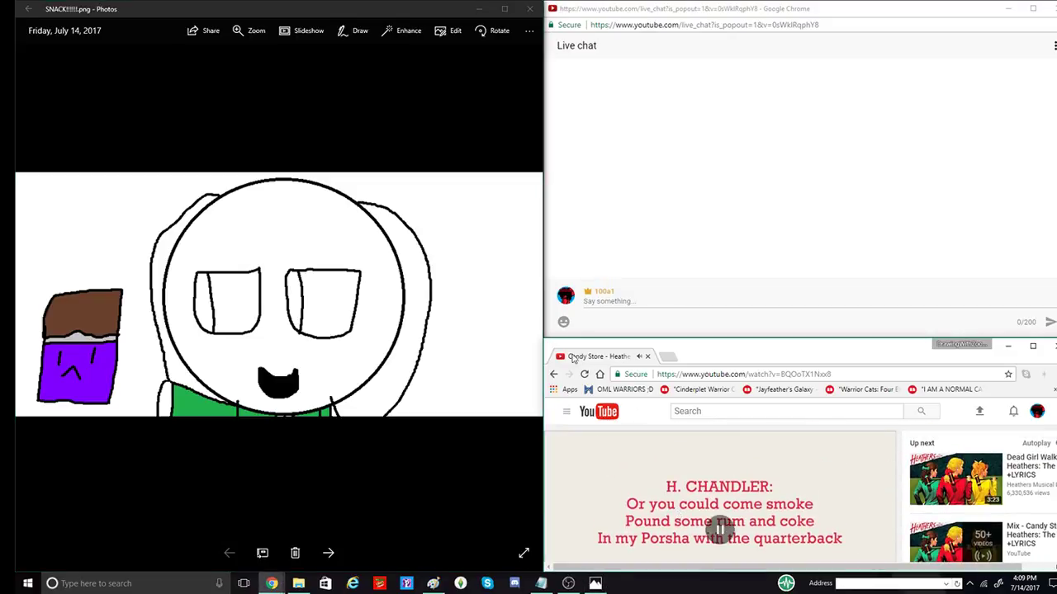
left_click(529, 8)
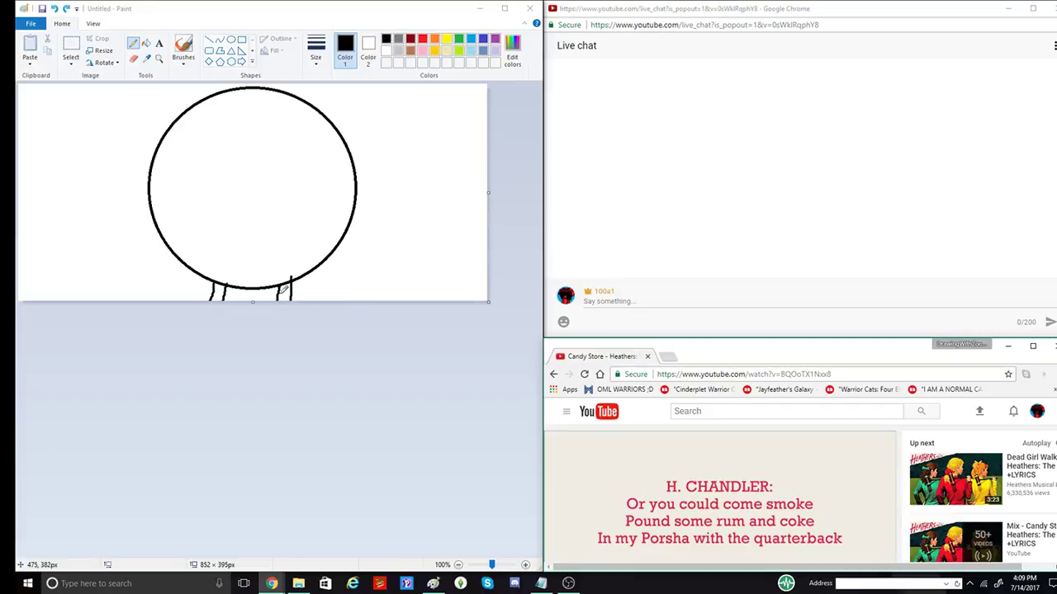
Step: Remove the outer body lines below the circle and redraw them as angled sleeve outlines on both sides
left_click(313, 278)
key("ctrl+z")
key("ctrl+z")
mouse_move(289, 282)
left_mouse_down()
mouse_move(376, 254)
mouse_move(378, 307)
left_mouse_up()
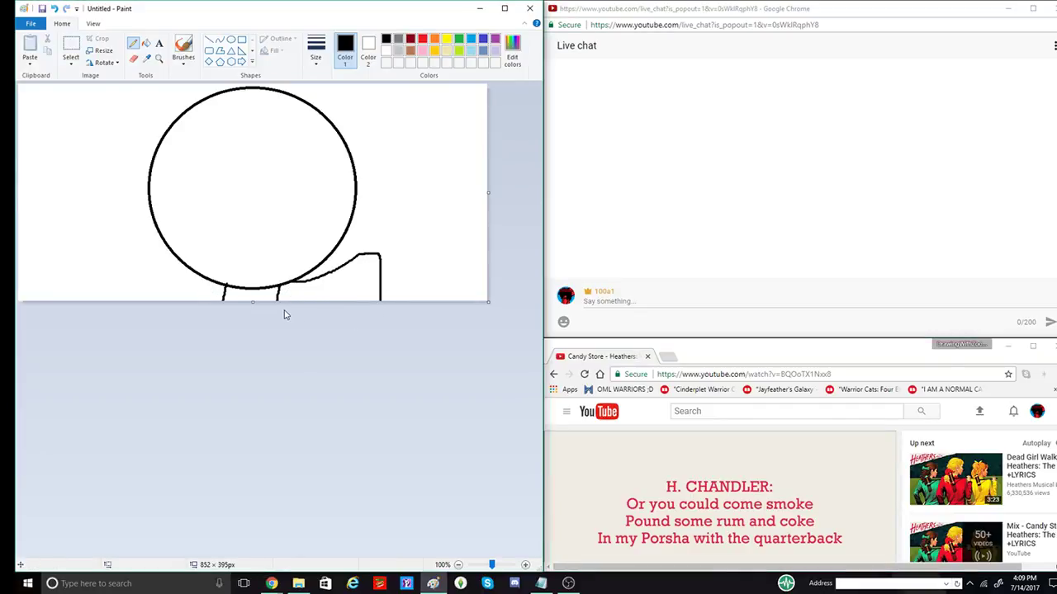
key("ctrl+z")
mouse_move(281, 283)
left_mouse_down()
mouse_move(344, 268)
mouse_move(331, 299)
left_mouse_up()
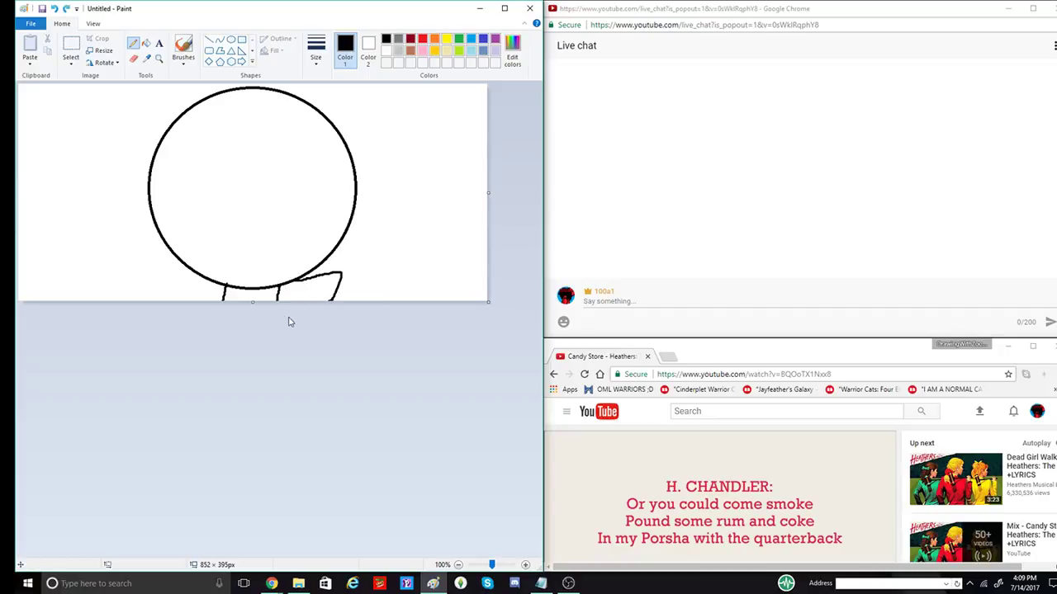
left_click_drag(212, 282, 204, 303)
left_click_drag(210, 280, 203, 288)
Step: At 200% zoom, outline a tall head with a spiky top to the left of the circle, using the thickest pencil line
left_click(159, 58)
left_click(156, 108)
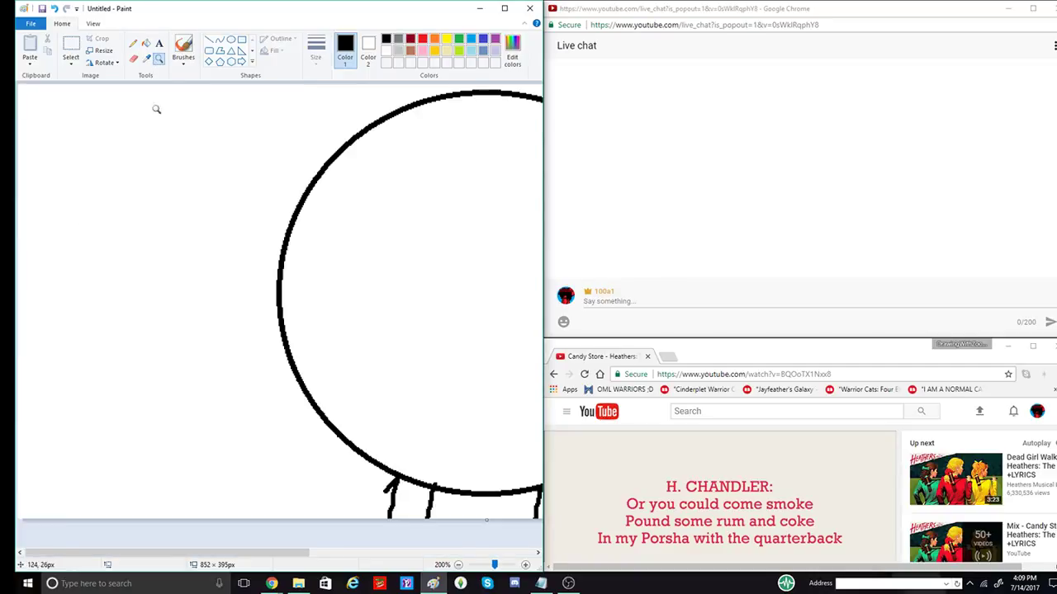
left_click(133, 43)
left_click(316, 49)
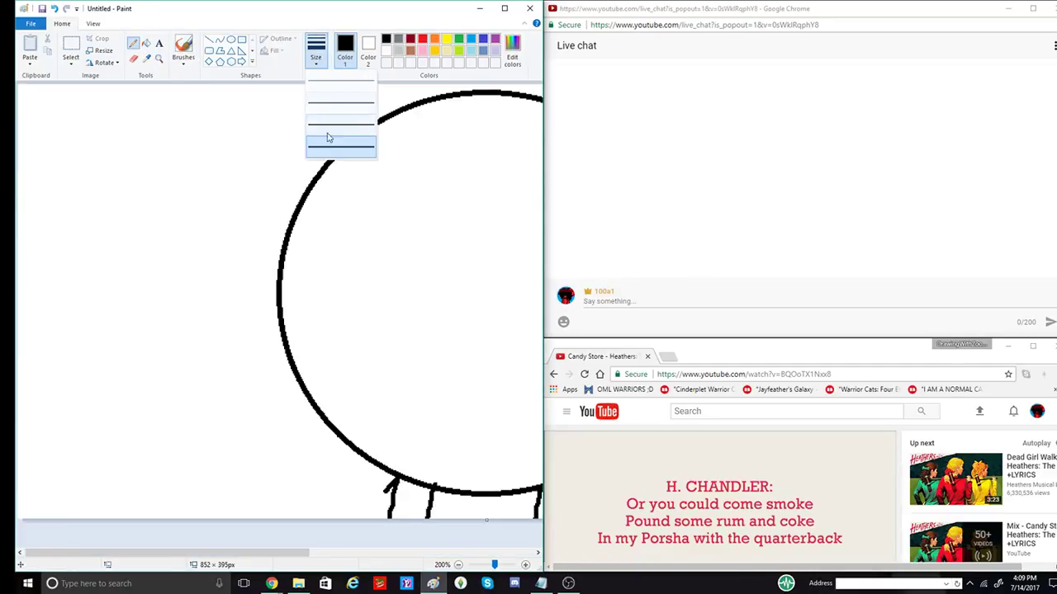
left_click(340, 147)
mouse_move(52, 223)
left_mouse_down()
mouse_move(114, 96)
mouse_move(139, 94)
mouse_move(153, 124)
mouse_move(189, 95)
mouse_move(204, 120)
mouse_move(241, 88)
mouse_move(259, 206)
mouse_move(226, 345)
mouse_move(201, 370)
mouse_move(139, 384)
mouse_move(83, 351)
mouse_move(52, 216)
left_mouse_up()
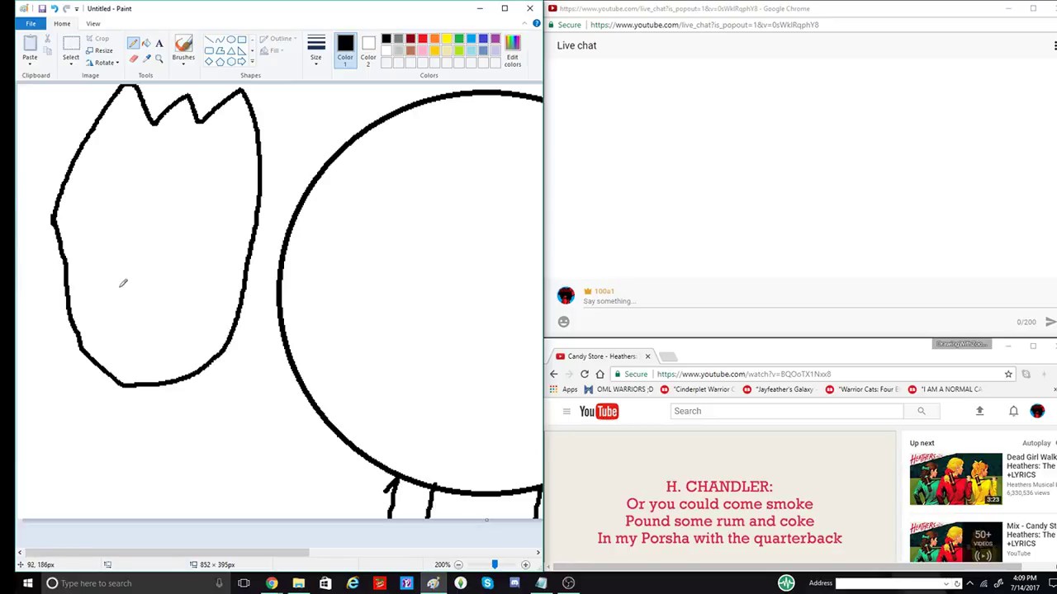
left_click(100, 242)
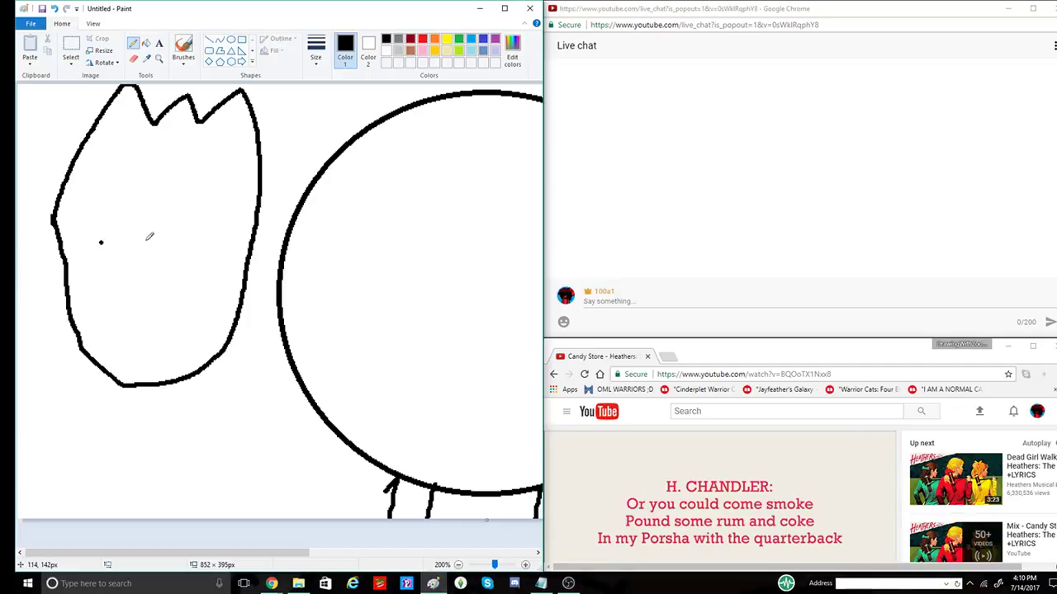
left_click(204, 234)
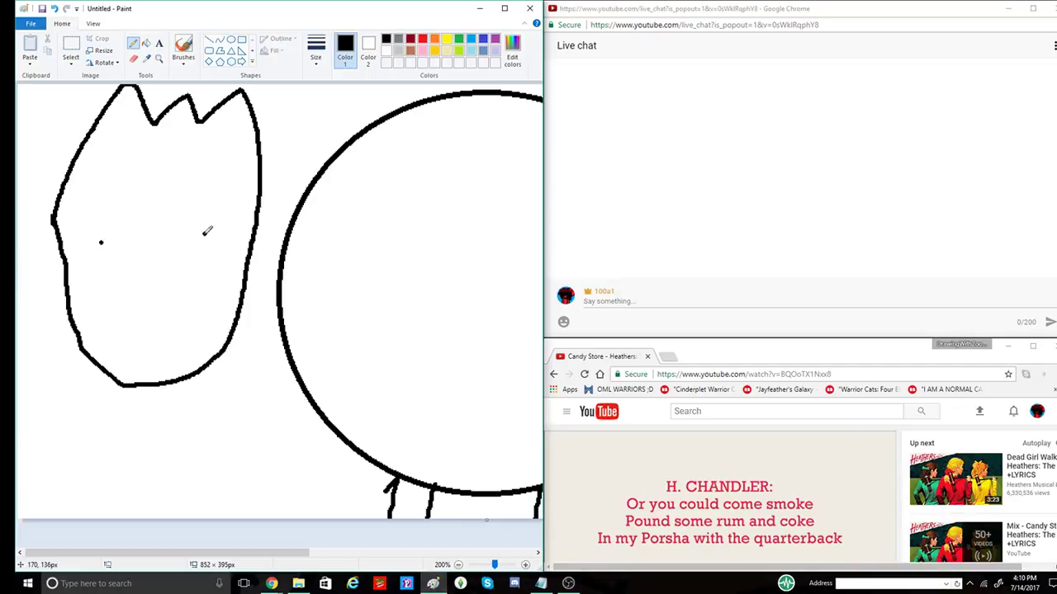
left_click(55, 8)
left_click(55, 9)
Step: Draw glasses across the spiky head, with two small rounded lenses, a bridge and side arms reaching the head outline
mouse_move(119, 223)
left_mouse_down()
mouse_move(94, 230)
mouse_move(113, 262)
mouse_move(123, 235)
mouse_move(109, 220)
mouse_move(130, 239)
mouse_move(183, 241)
mouse_move(208, 213)
mouse_move(184, 212)
mouse_move(254, 219)
left_mouse_up()
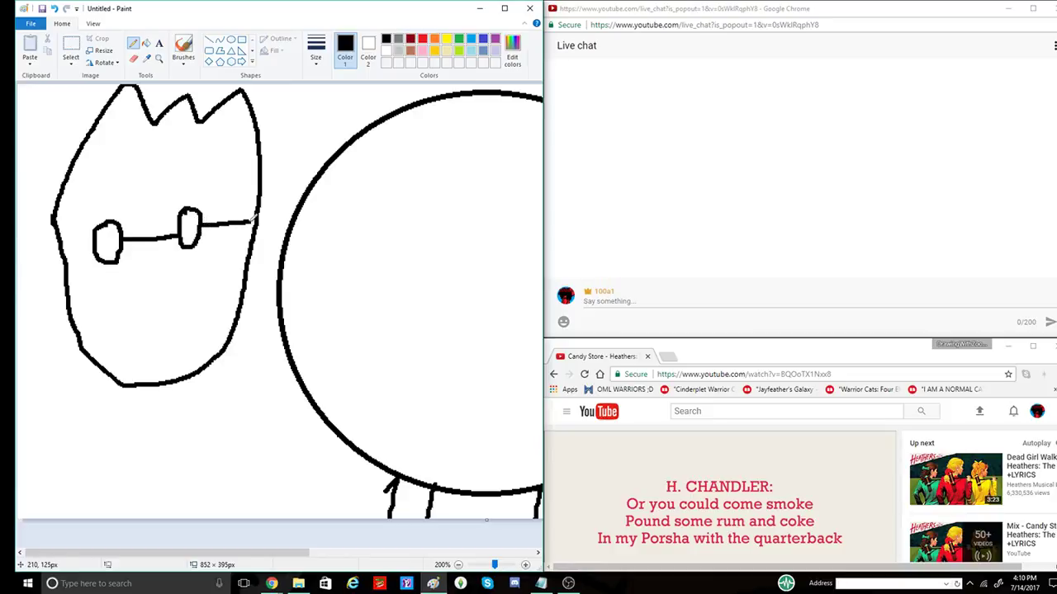
left_click_drag(95, 238, 54, 242)
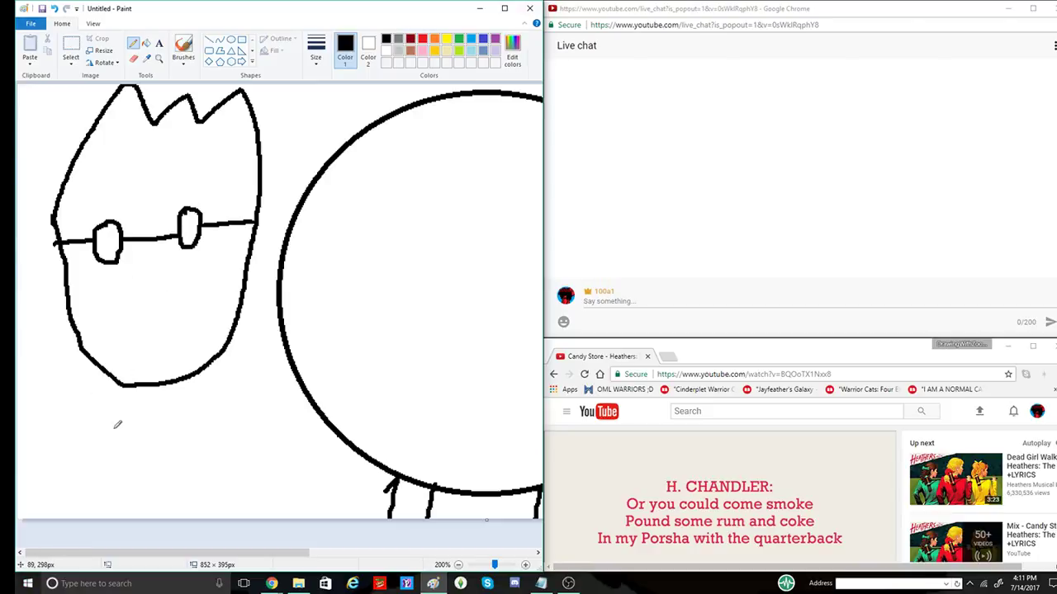
Step: Draw the torso and both sleeves from the spiky head down to the canvas edge, with a small bow detail under the chin
left_click_drag(112, 382, 105, 528)
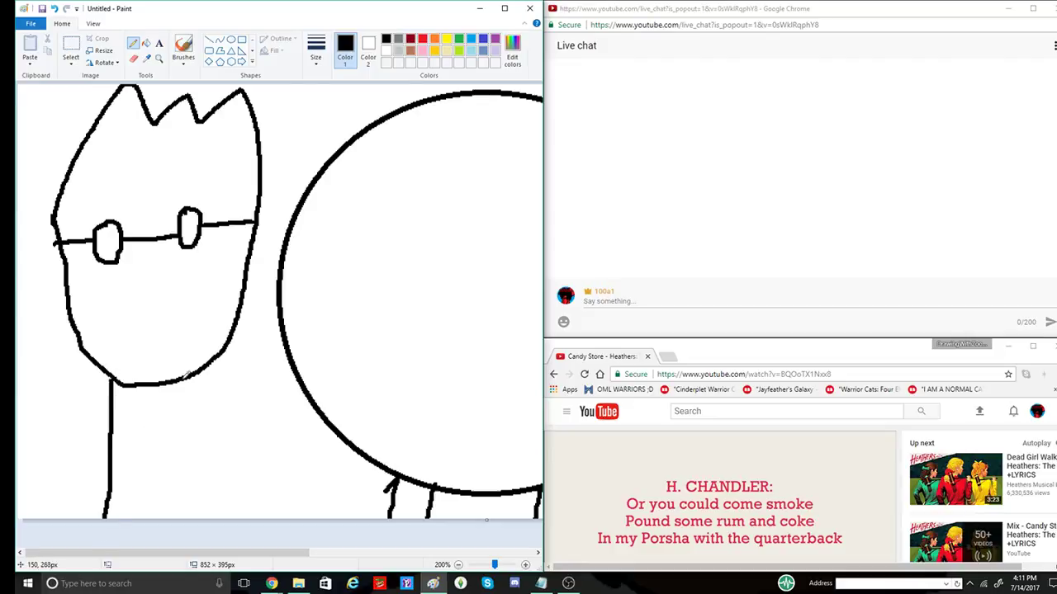
left_click_drag(215, 355, 221, 519)
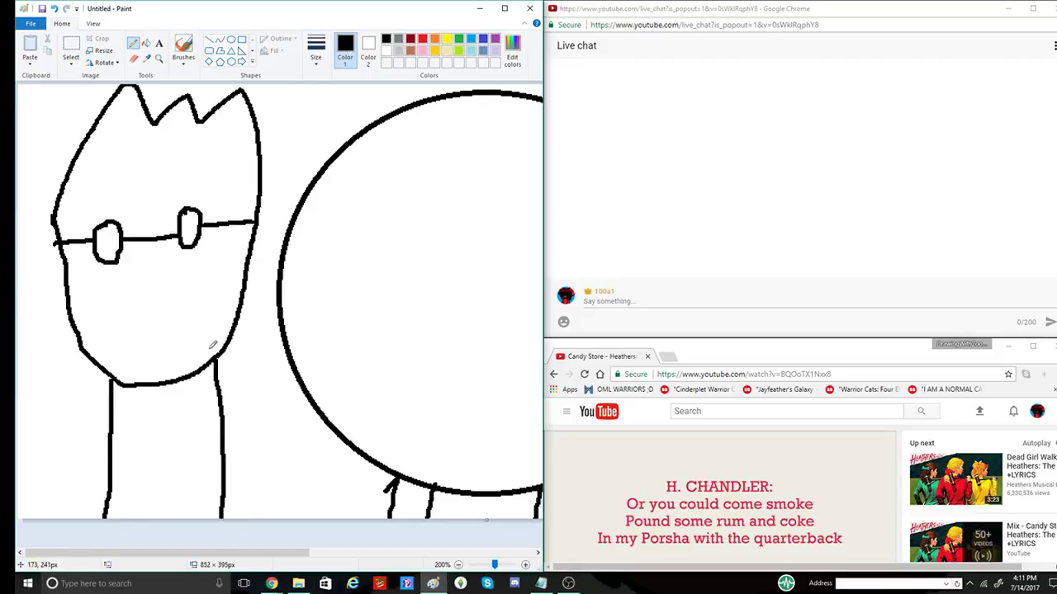
mouse_move(233, 345)
left_mouse_down()
mouse_move(244, 432)
mouse_move(240, 518)
left_mouse_up()
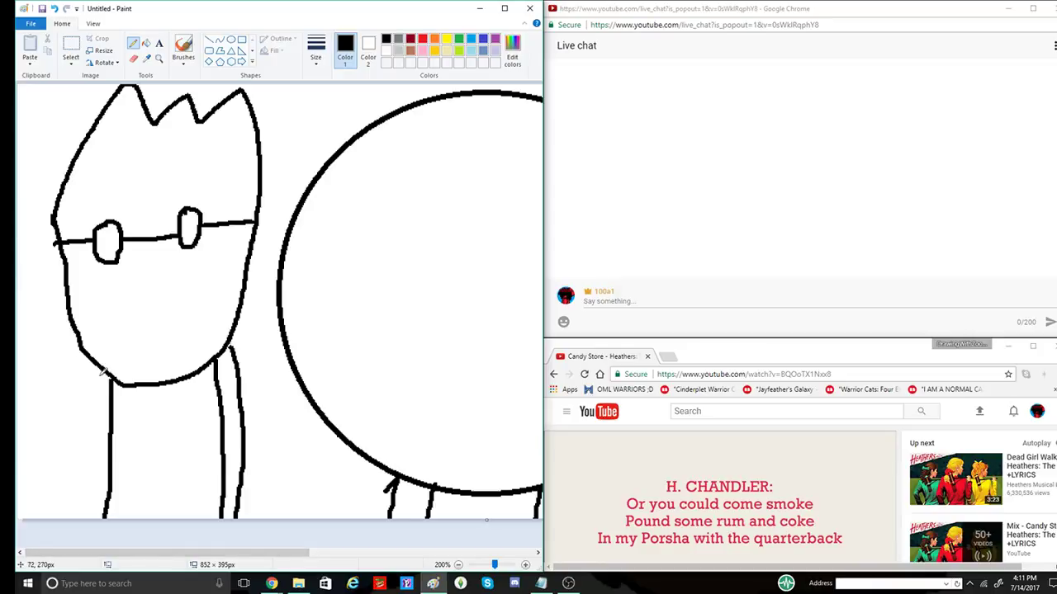
left_click_drag(102, 363, 113, 444)
key("ctrl+z")
left_click_drag(103, 364, 107, 533)
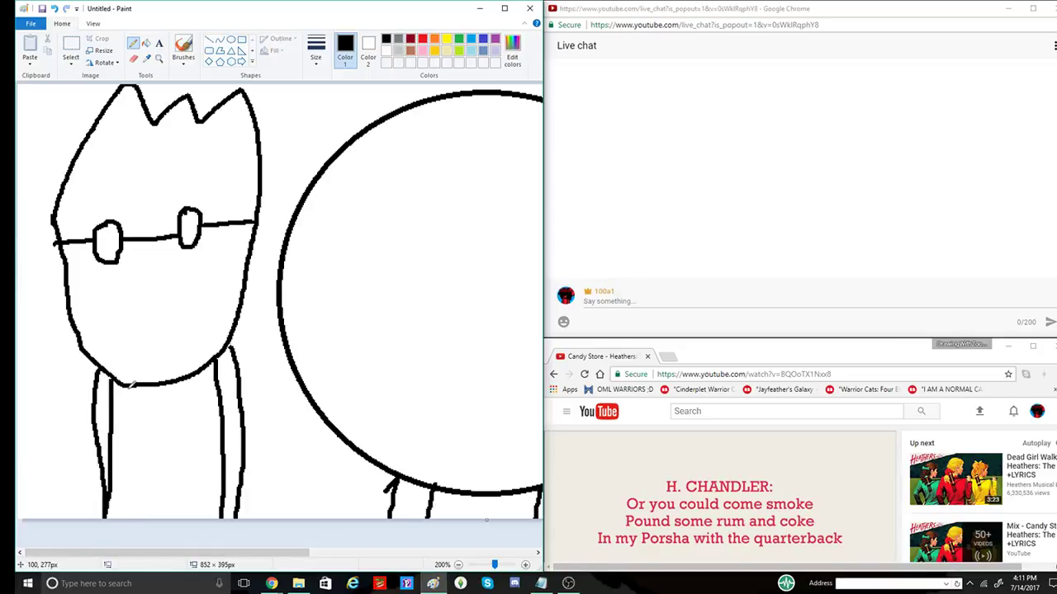
left_click_drag(143, 385, 158, 385)
Step: Create a custom dark grey colour and fill the spiky-headed figure's torso and both sleeves with it
left_click(145, 42)
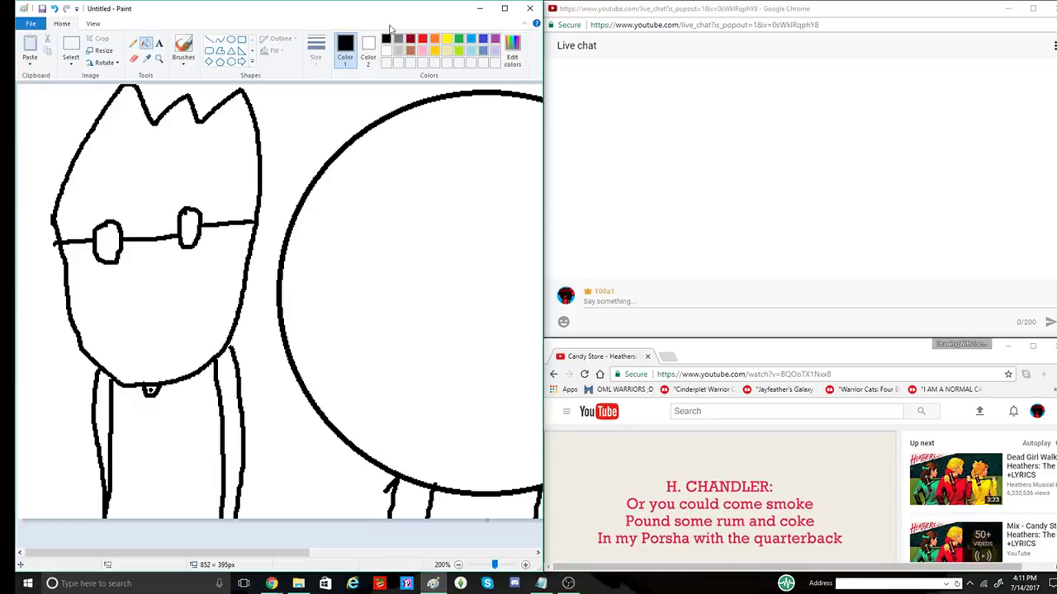
left_click(512, 56)
left_click_drag(396, 318, 395, 307)
left_click(339, 367)
left_click(177, 367)
left_click(160, 424)
left_click(228, 398)
left_click(110, 405)
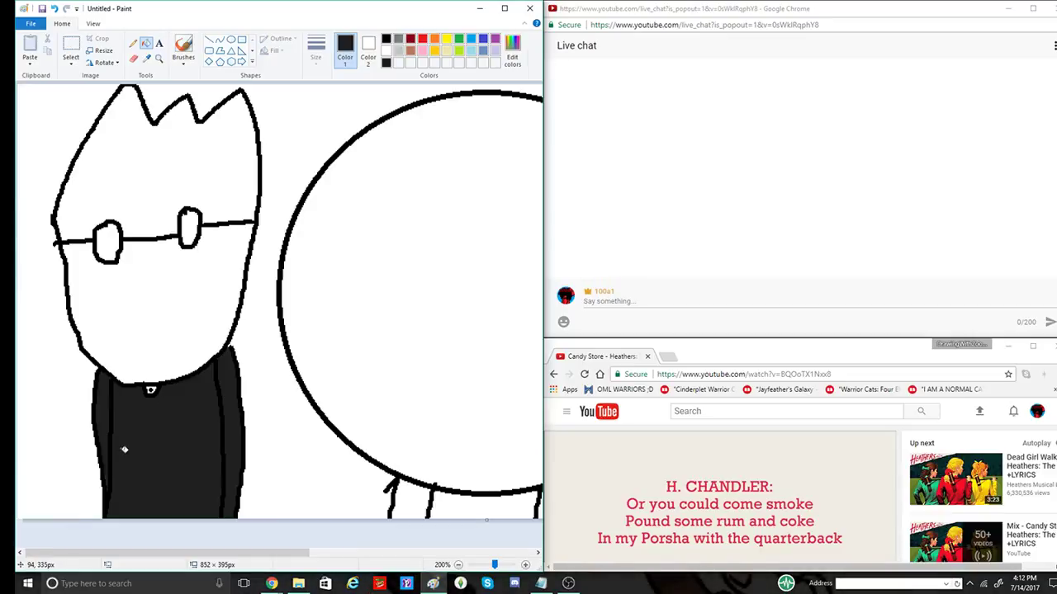
Step: Fill the spiky head's upper part, lower face and both glasses lenses with orange
left_click(434, 40)
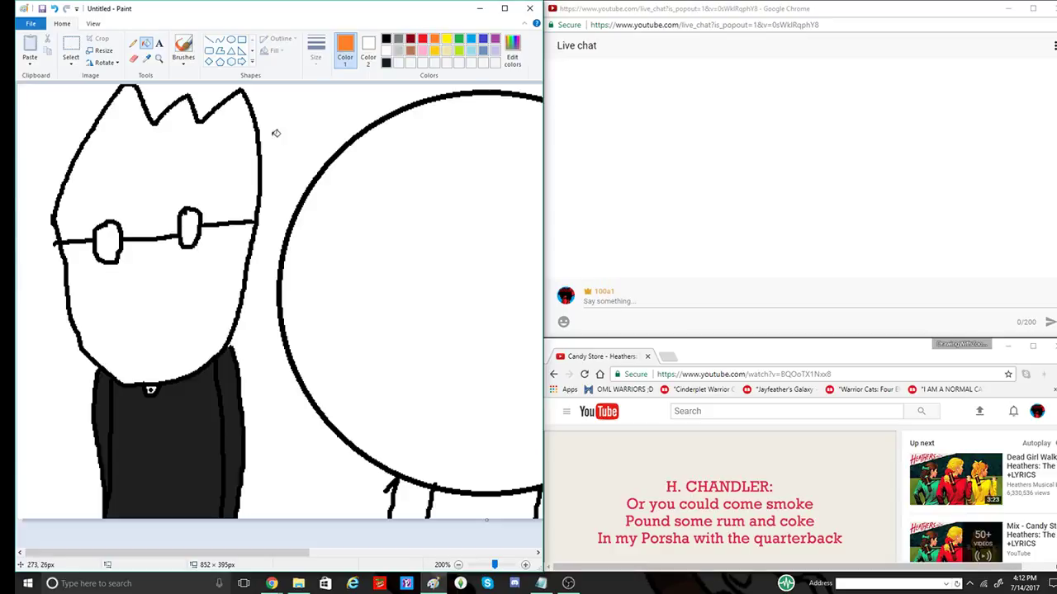
left_click(205, 170)
left_click(189, 228)
left_click(108, 253)
left_click(119, 299)
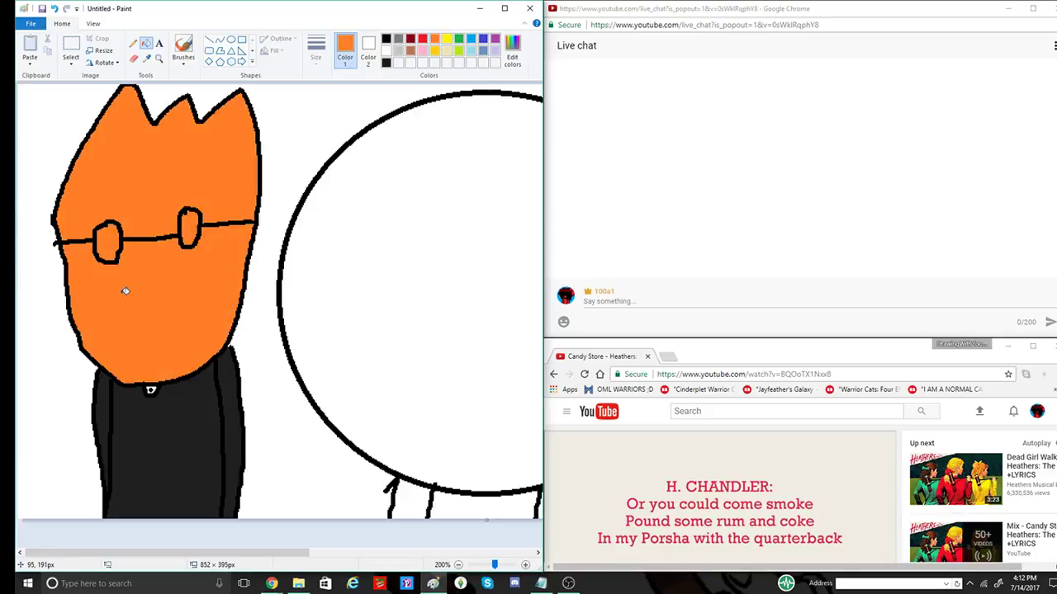
Step: Fill the spiky head's upper part, both glasses lenses and the lower face with red
left_click(133, 43)
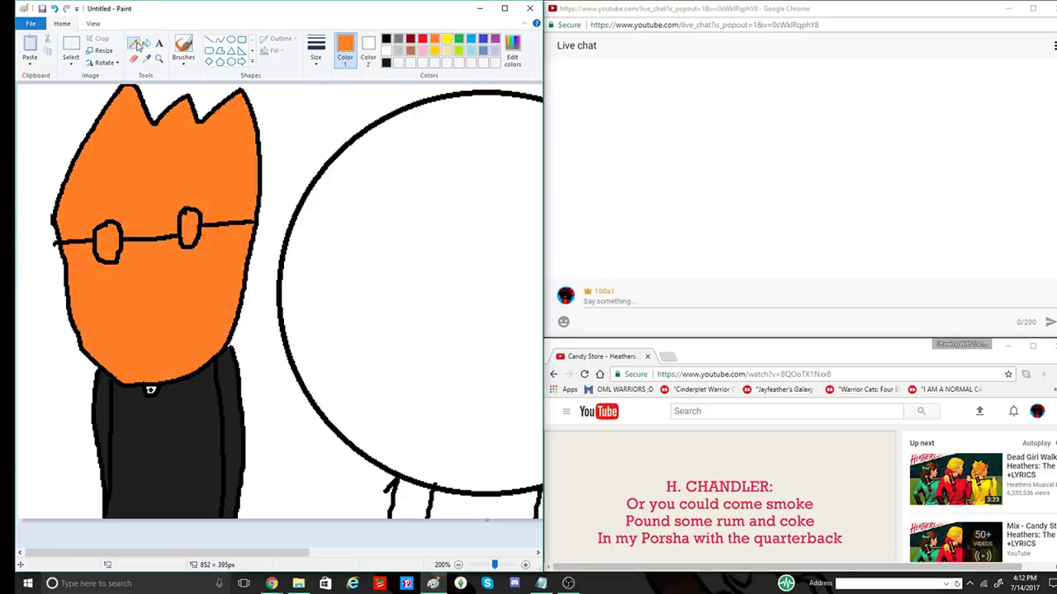
left_click(422, 38)
left_click(145, 43)
left_click(133, 91)
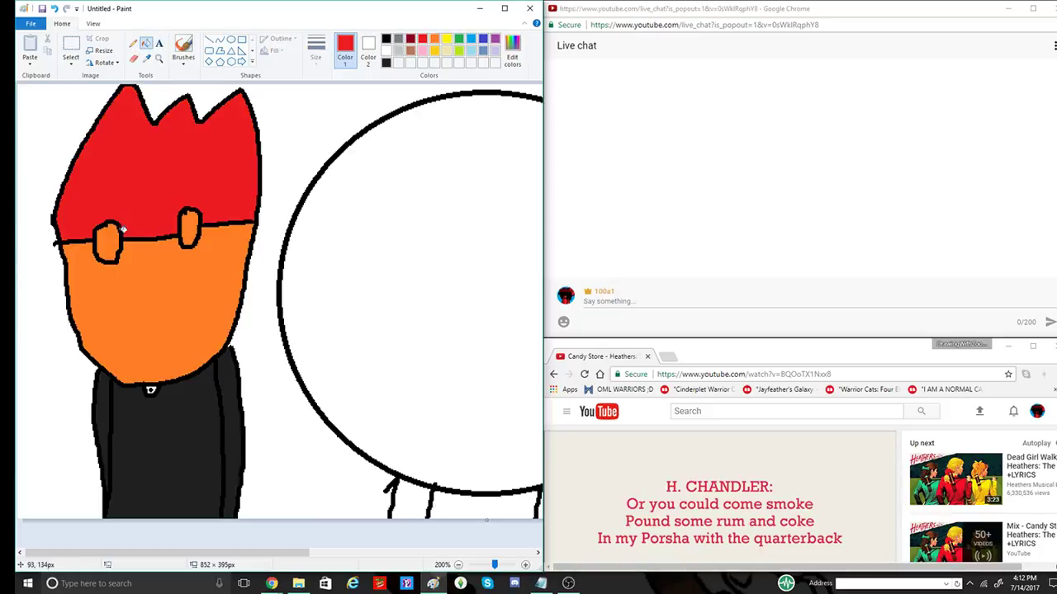
left_click(112, 235)
left_click(186, 231)
left_click(182, 277)
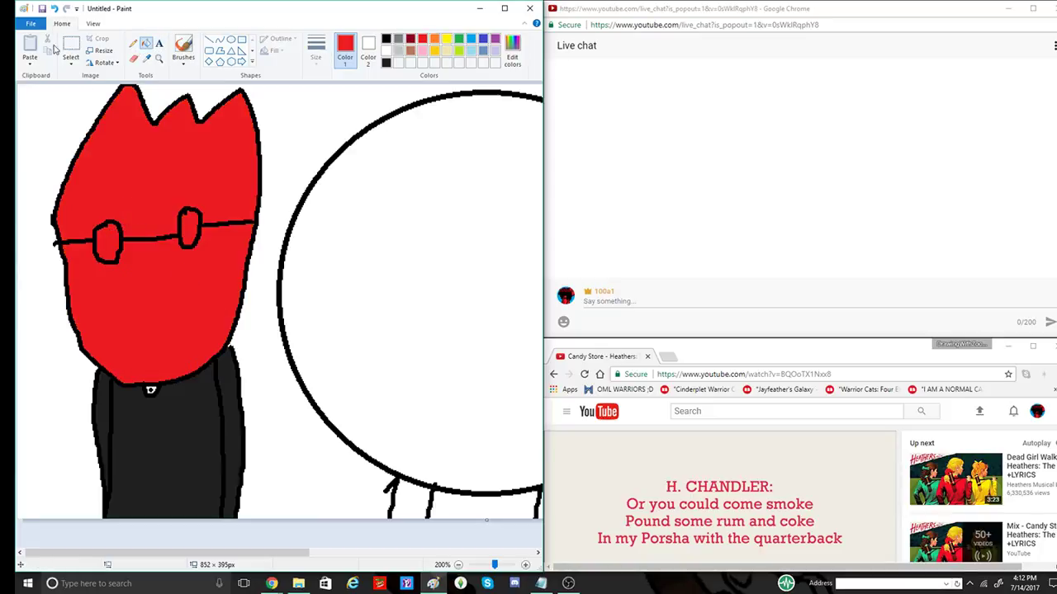
Step: Draw an orange jagged flame outline across the spiky head's lower face and glasses lenses, and fill the face area inside it orange
left_click(133, 43)
left_click(435, 39)
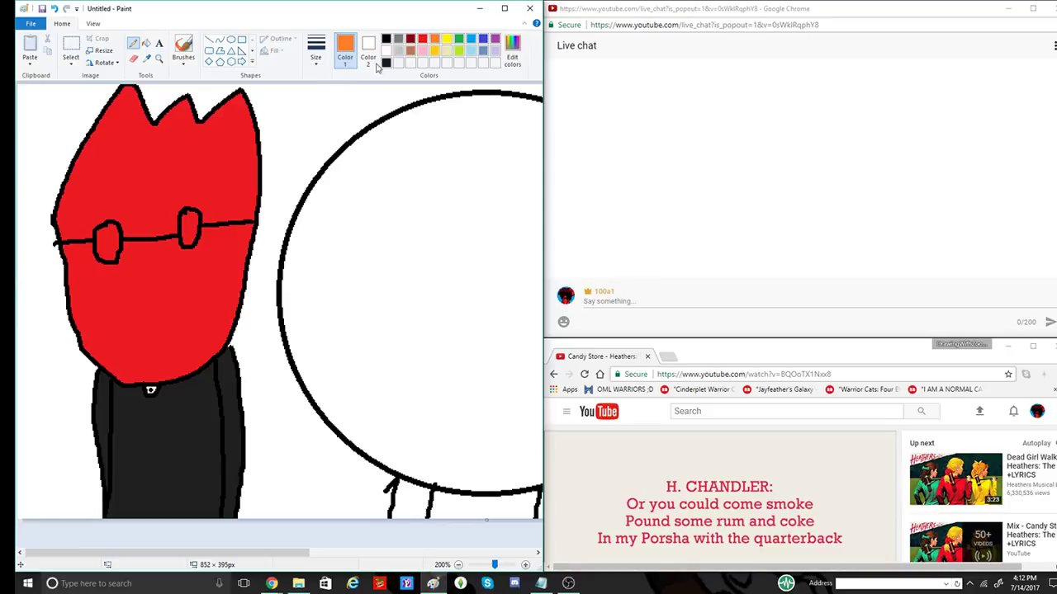
left_click(316, 51)
left_click(340, 136)
mouse_move(97, 357)
left_mouse_down()
mouse_move(109, 238)
mouse_move(125, 254)
mouse_move(132, 242)
mouse_move(157, 251)
mouse_move(194, 228)
mouse_move(203, 234)
mouse_move(225, 338)
left_mouse_up()
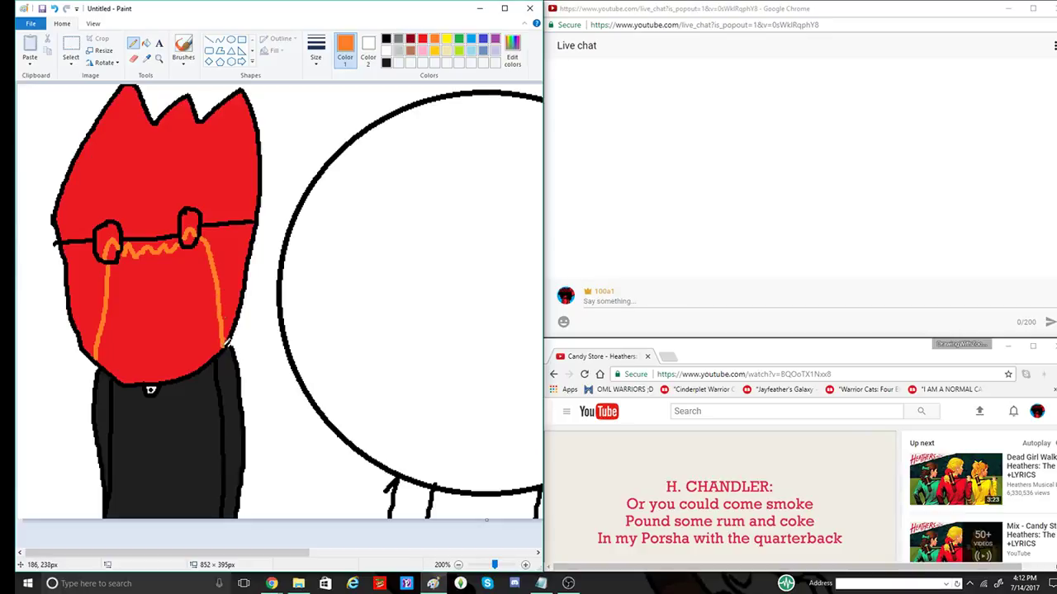
left_click(145, 42)
left_click(164, 278)
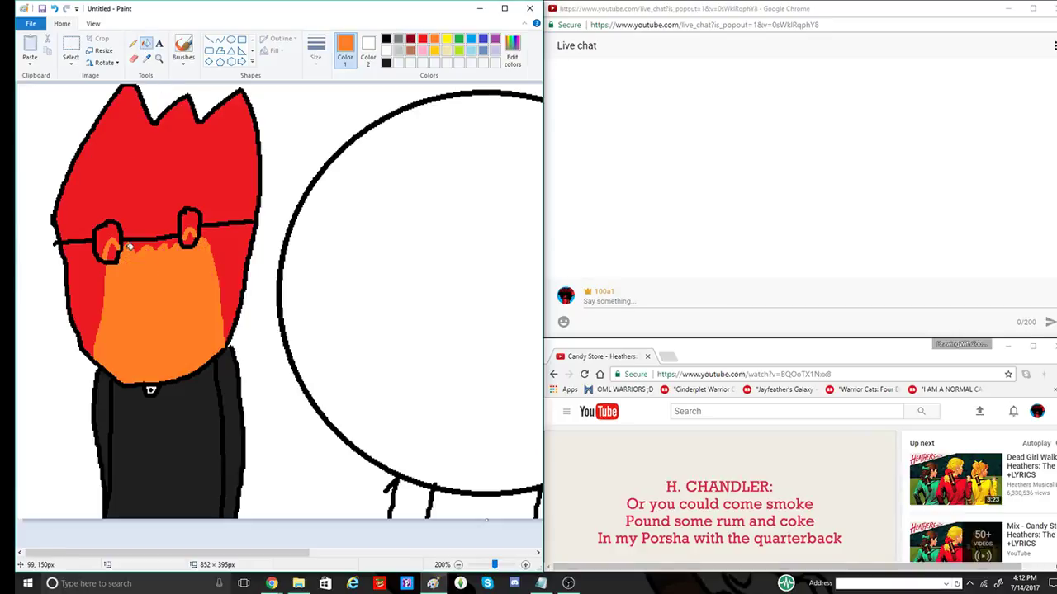
Step: Draw a smaller yellow flame outline inside the orange flame on the spiky head and fill it with yellow
left_click(133, 43)
left_click(447, 39)
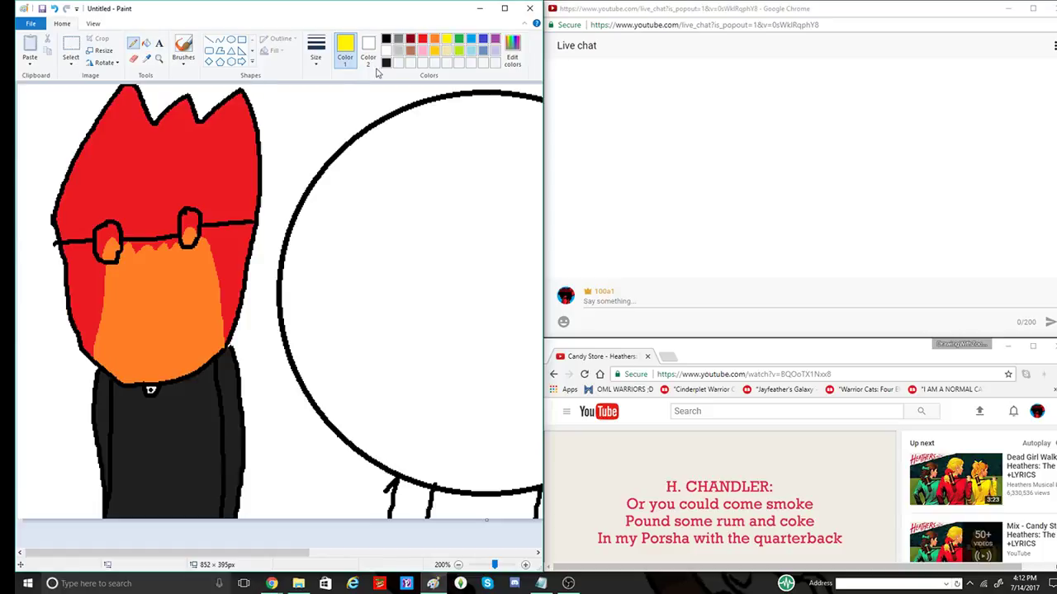
left_click(316, 49)
left_click(330, 146)
mouse_move(119, 381)
left_mouse_down()
mouse_move(118, 294)
mouse_move(133, 306)
mouse_move(177, 282)
mouse_move(204, 361)
left_mouse_up()
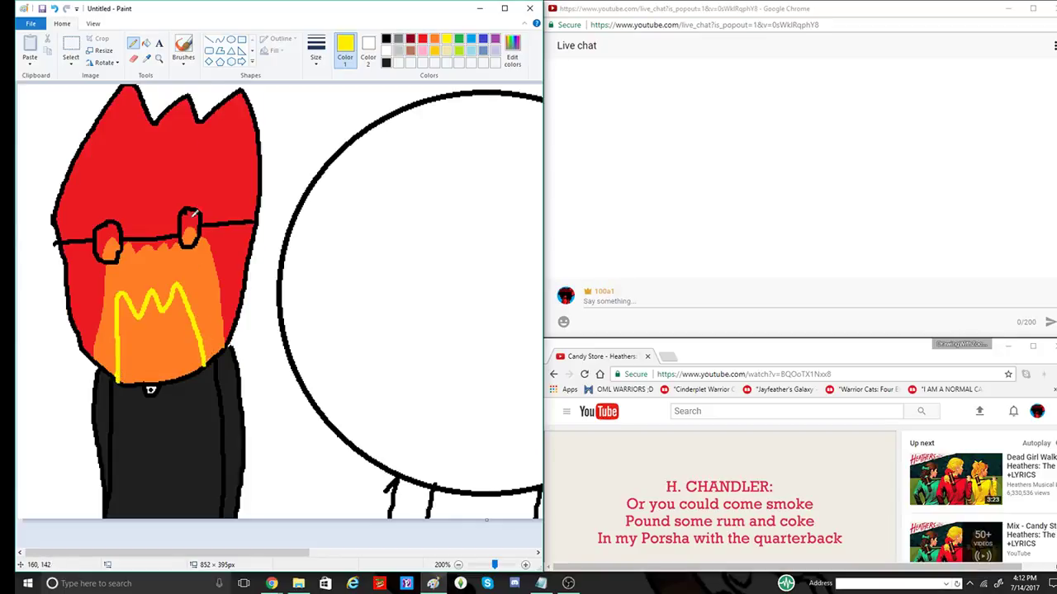
left_click(146, 43)
left_click(170, 327)
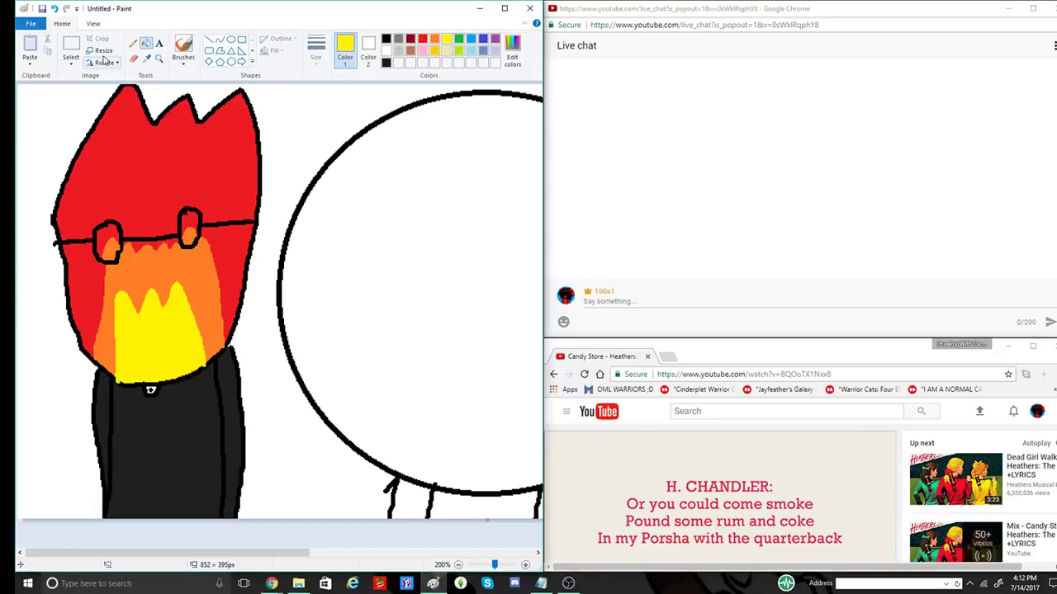
Step: Draw a long rounded black-outlined lobe on each side of the round head, like drooping ears
left_click(133, 43)
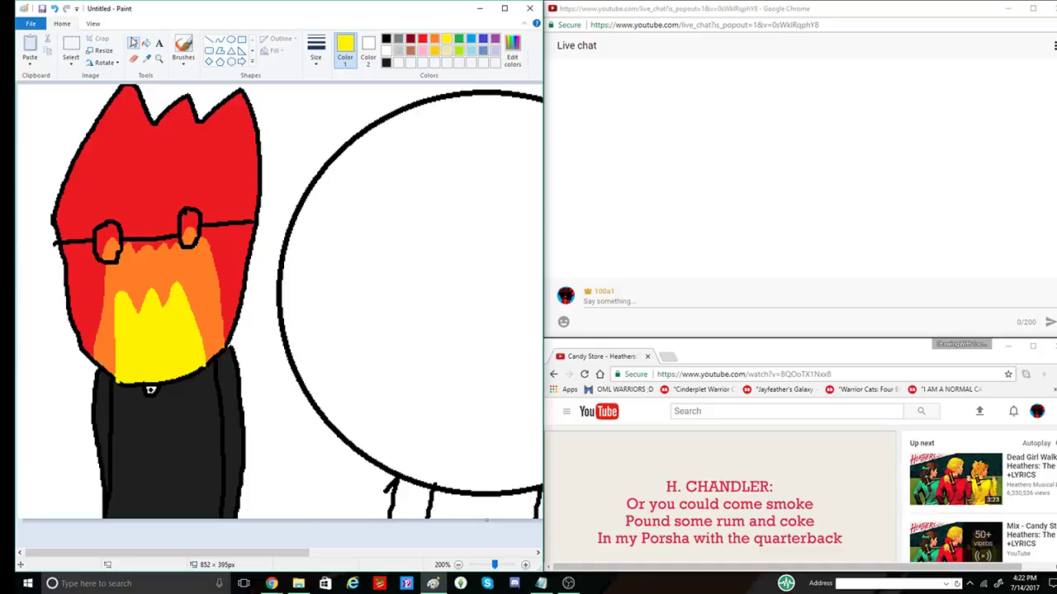
left_click(133, 42)
scroll(267, 195, "right", 3)
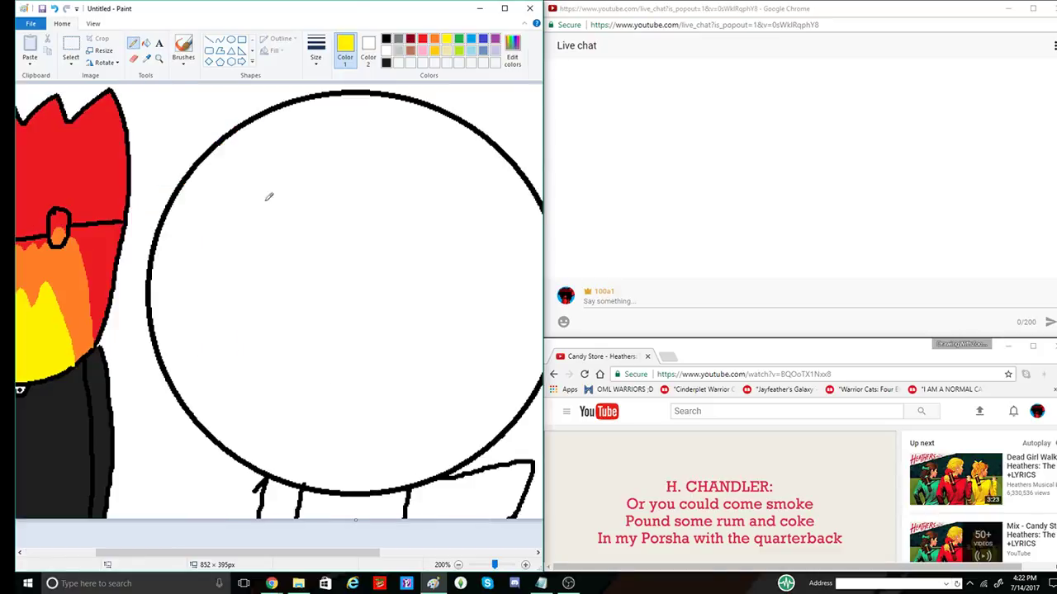
left_click(387, 40)
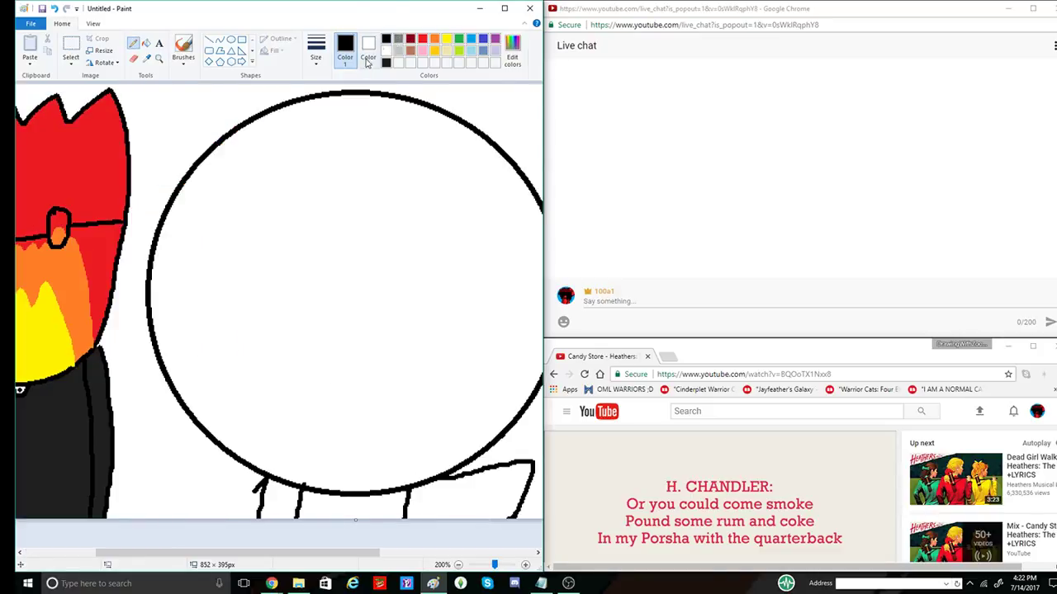
left_click(315, 52)
left_click(334, 153)
mouse_move(237, 126)
left_mouse_down()
mouse_move(183, 145)
mouse_move(130, 190)
left_mouse_up()
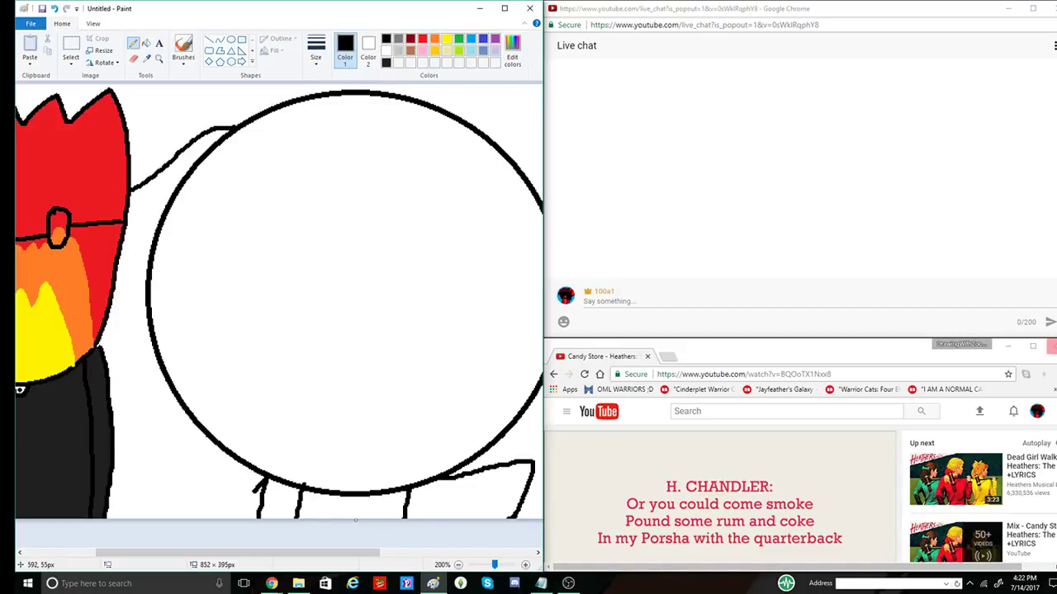
key("ctrl+z")
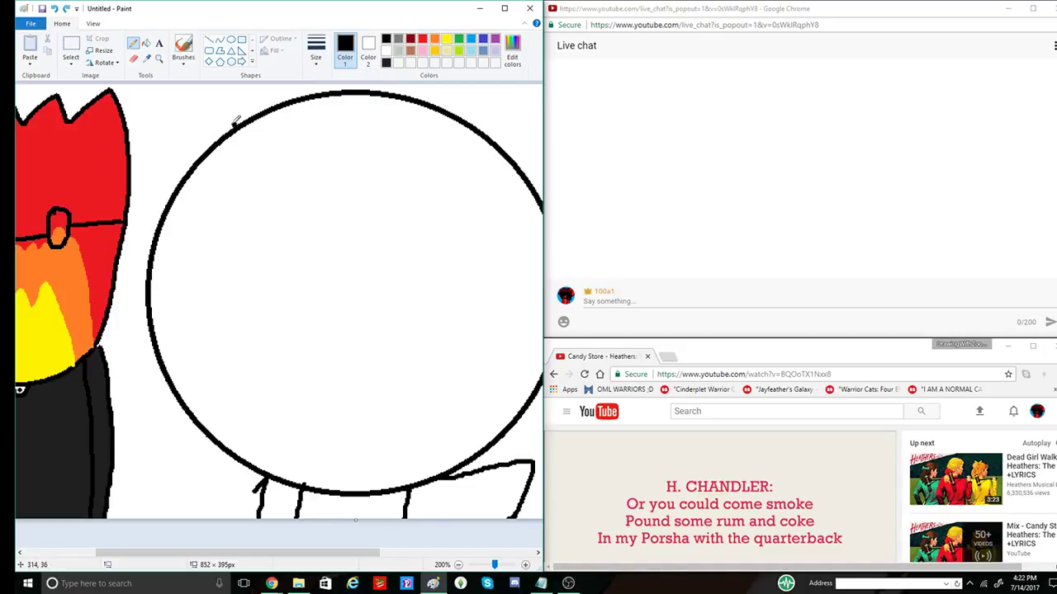
mouse_move(235, 123)
left_mouse_down()
mouse_move(208, 121)
mouse_move(168, 141)
mouse_move(131, 201)
left_mouse_up()
mouse_move(126, 316)
left_mouse_down()
mouse_move(120, 395)
mouse_move(137, 432)
mouse_move(172, 464)
mouse_move(215, 429)
left_mouse_up()
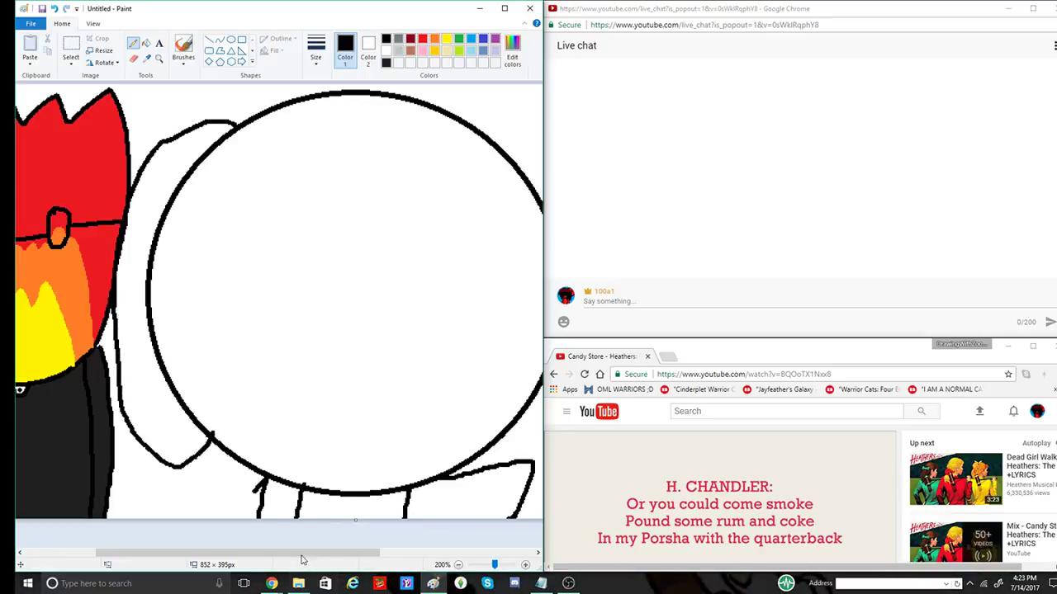
left_click_drag(304, 553, 388, 552)
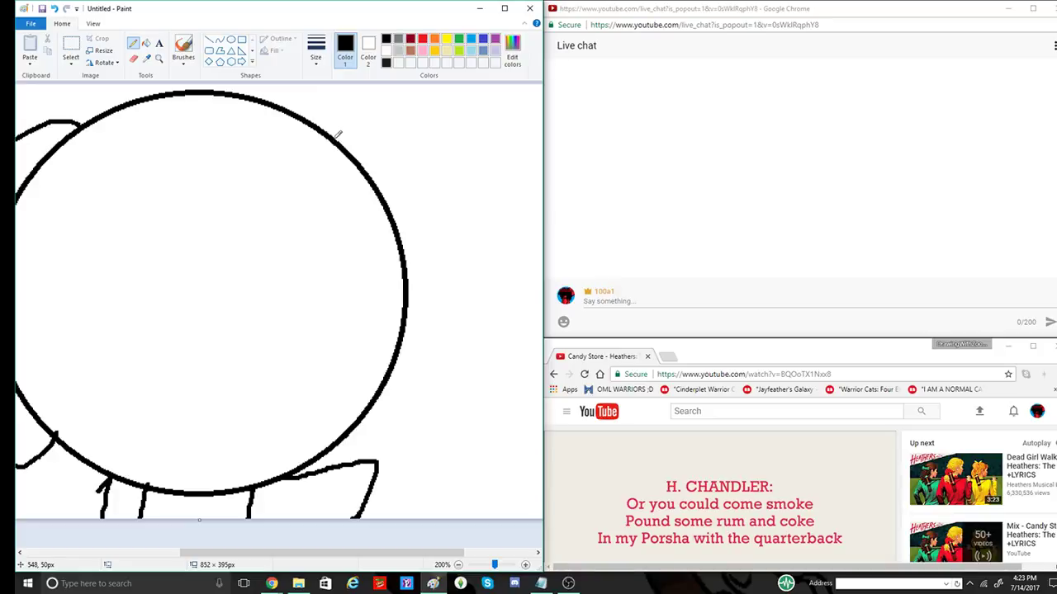
mouse_move(334, 136)
left_mouse_down()
mouse_move(434, 155)
mouse_move(475, 245)
mouse_move(455, 361)
mouse_move(423, 411)
mouse_move(395, 424)
mouse_move(372, 406)
left_mouse_up()
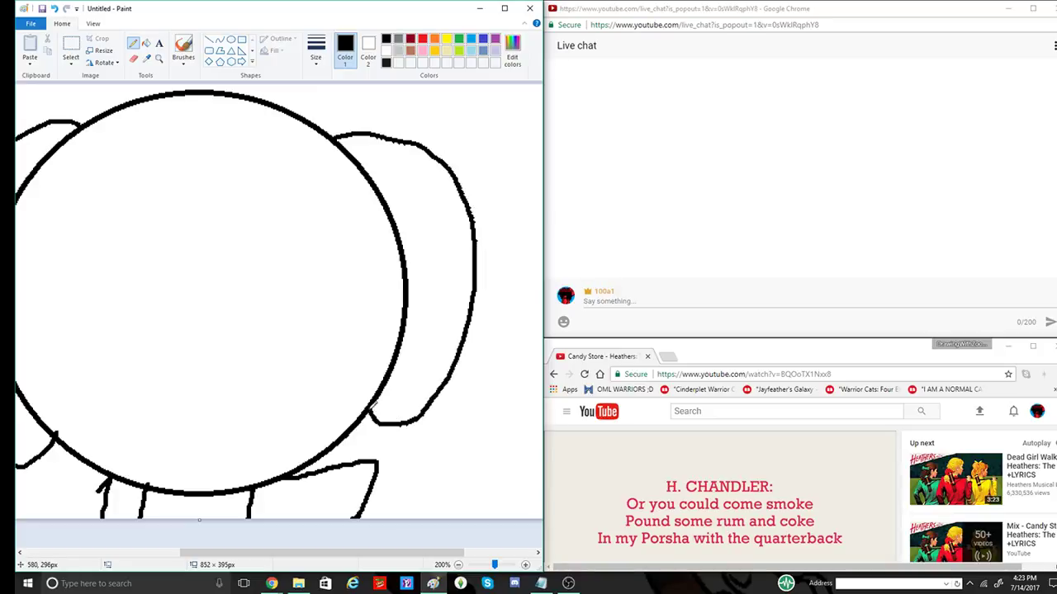
Step: Draw two tightly squeezed, inward-pointing eyes and a wide-open cat-like mouth on the round head in black
mouse_move(66, 246)
left_mouse_down()
mouse_move(163, 265)
mouse_move(66, 324)
left_mouse_up()
mouse_move(322, 199)
left_mouse_down()
mouse_move(258, 238)
mouse_move(335, 252)
left_mouse_up()
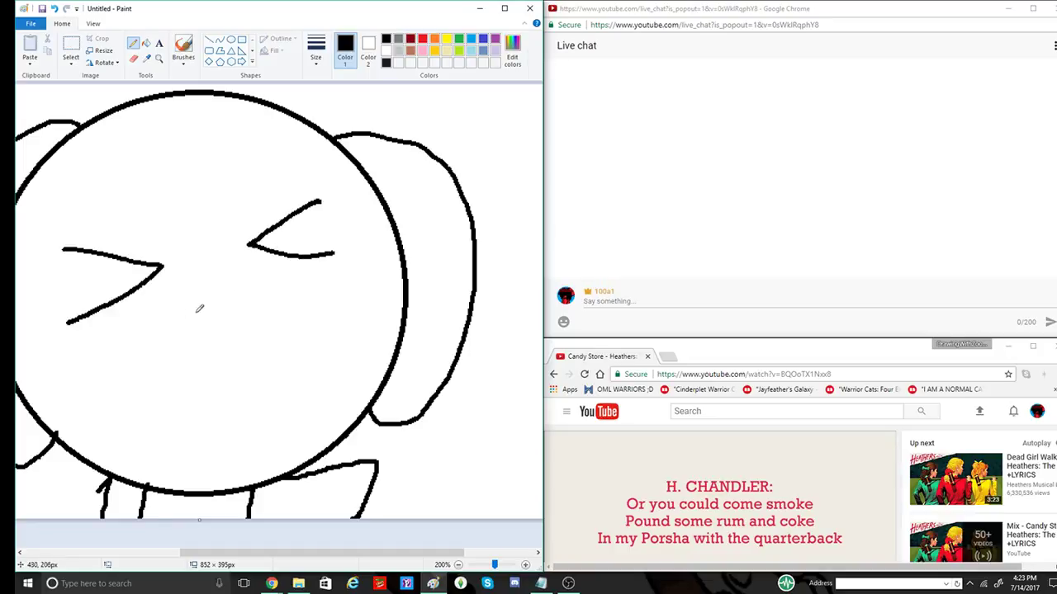
mouse_move(161, 322)
left_mouse_down()
mouse_move(184, 343)
mouse_move(208, 321)
mouse_move(235, 324)
mouse_move(192, 401)
mouse_move(215, 407)
mouse_move(238, 347)
left_mouse_up()
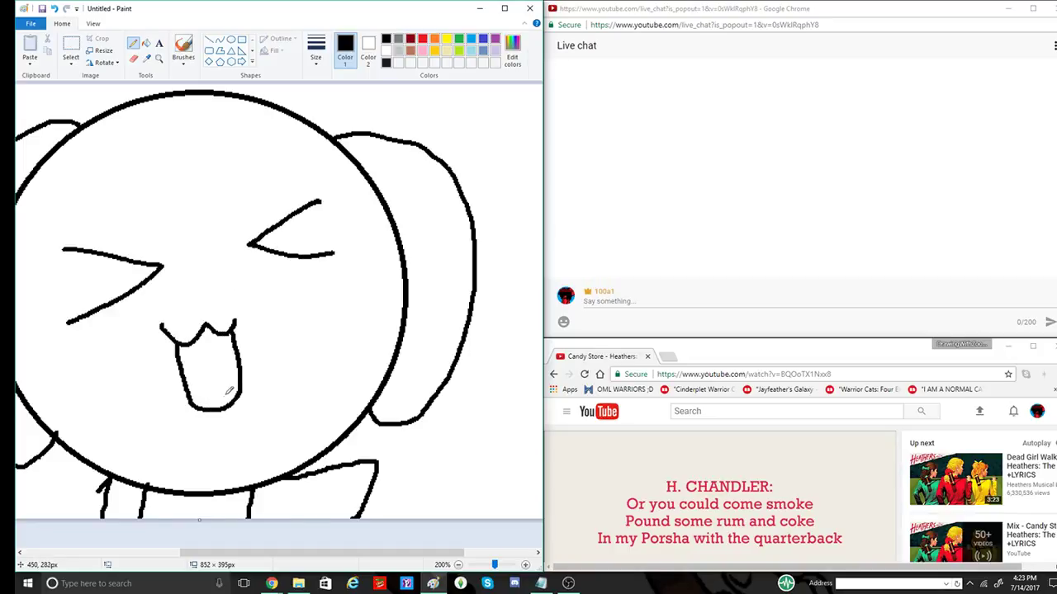
mouse_move(225, 393)
left_mouse_down()
mouse_move(237, 411)
mouse_move(245, 386)
left_mouse_up()
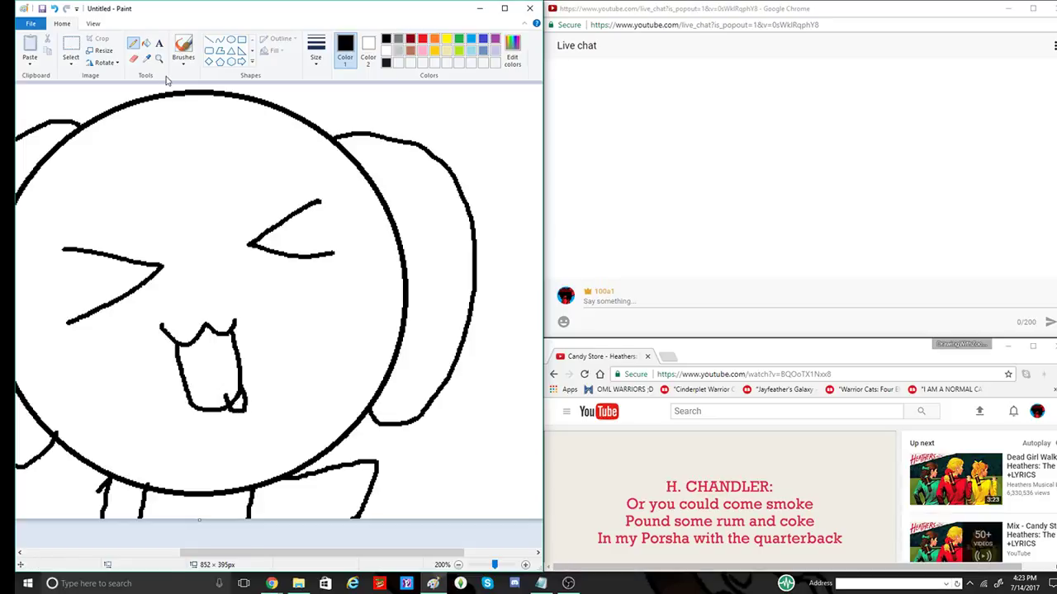
left_click(146, 43)
left_click(211, 366)
left_click(238, 399)
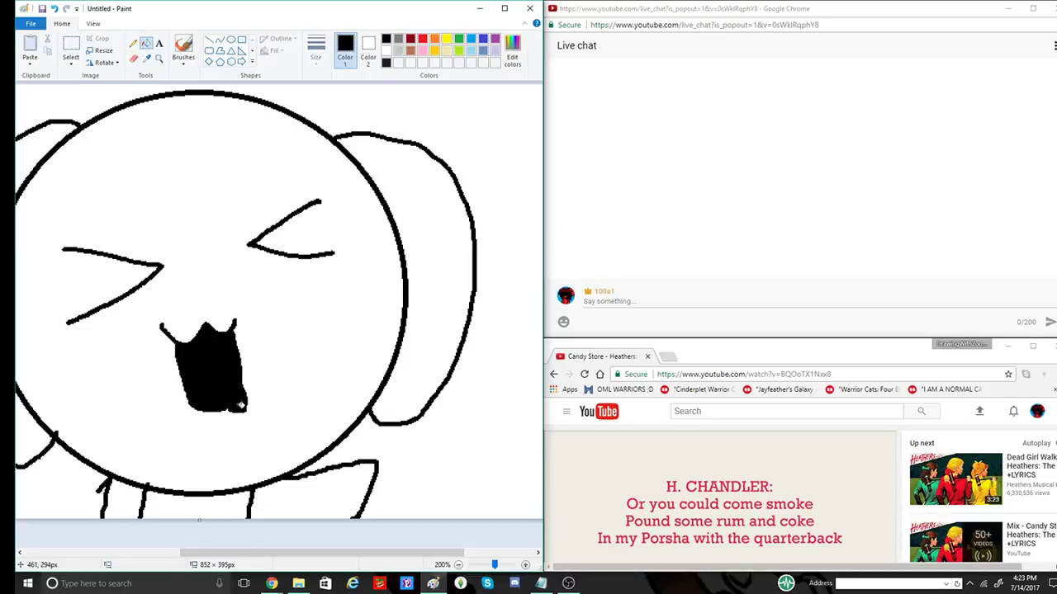
key("ctrl+z")
key("ctrl+z")
key("ctrl+z")
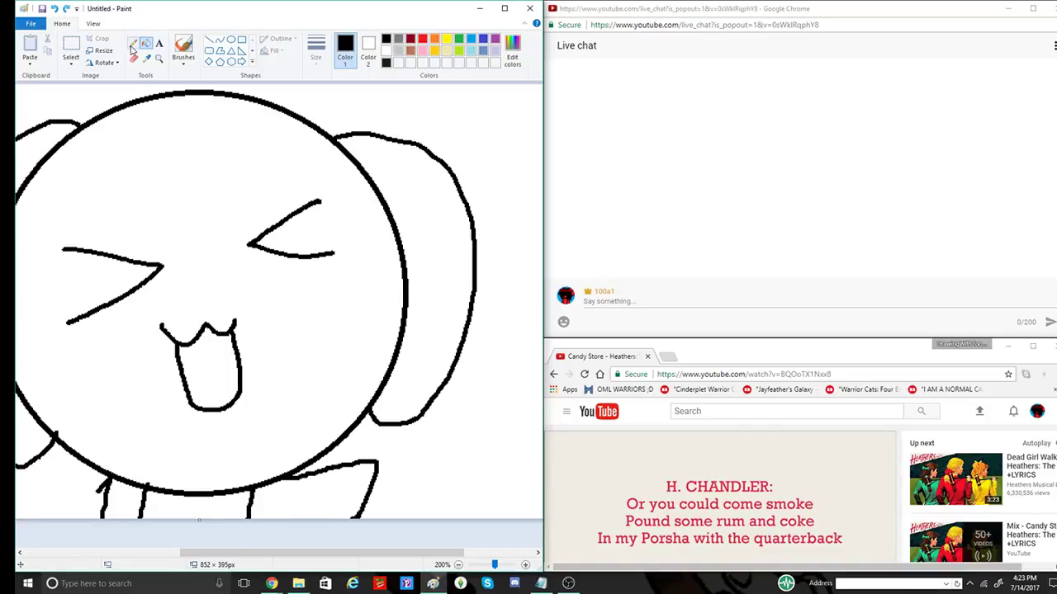
Step: Fill the round head's open mouth with black
left_click(199, 364)
left_click(133, 43)
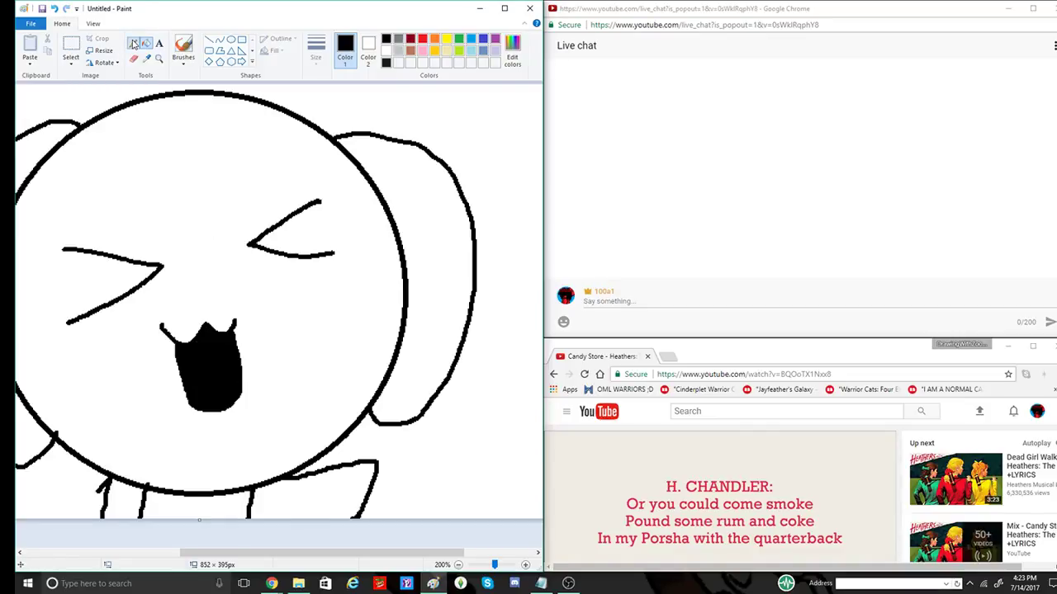
left_click(315, 51)
left_click(340, 150)
mouse_move(194, 403)
left_mouse_down()
mouse_move(183, 433)
mouse_move(204, 438)
mouse_move(216, 422)
mouse_move(211, 403)
left_mouse_up()
left_click(145, 43)
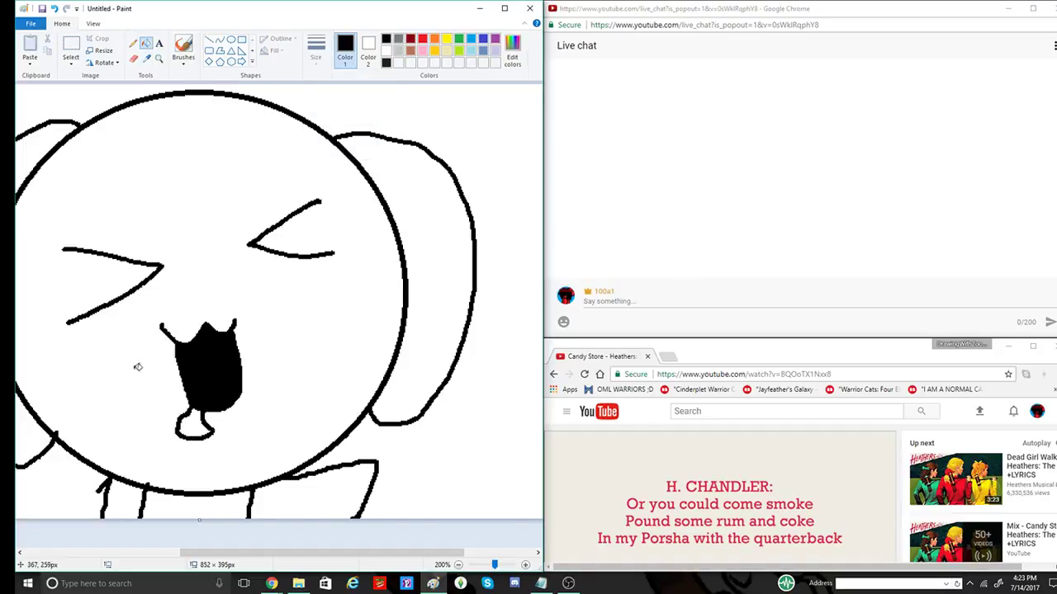
left_click(193, 422)
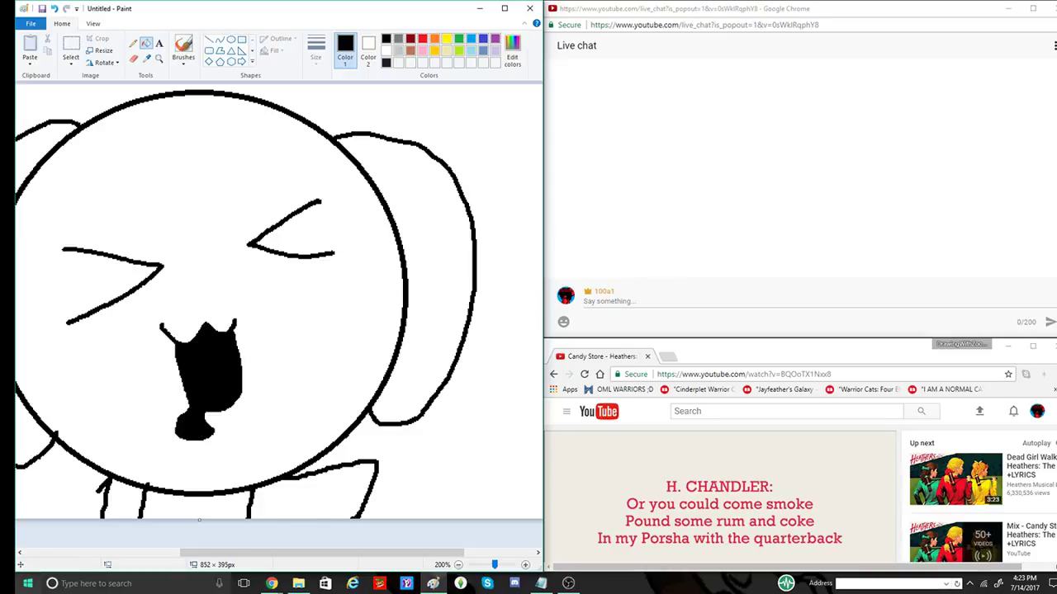
key("ctrl+z")
key("ctrl+z")
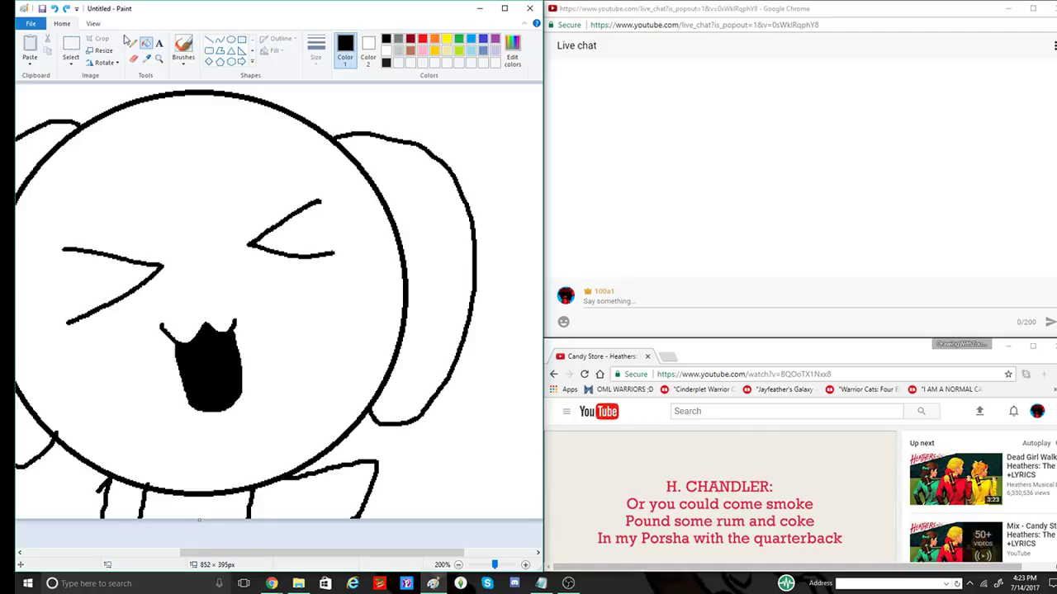
left_click(133, 43)
left_click(316, 50)
left_click(340, 147)
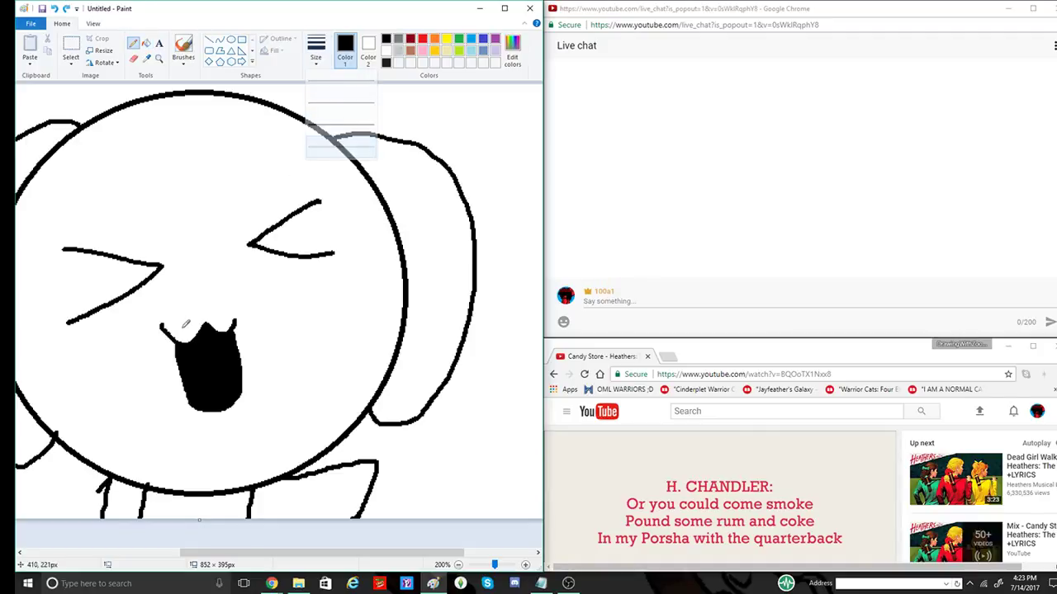
mouse_move(195, 396)
left_mouse_down()
mouse_move(187, 441)
mouse_move(212, 411)
left_mouse_up()
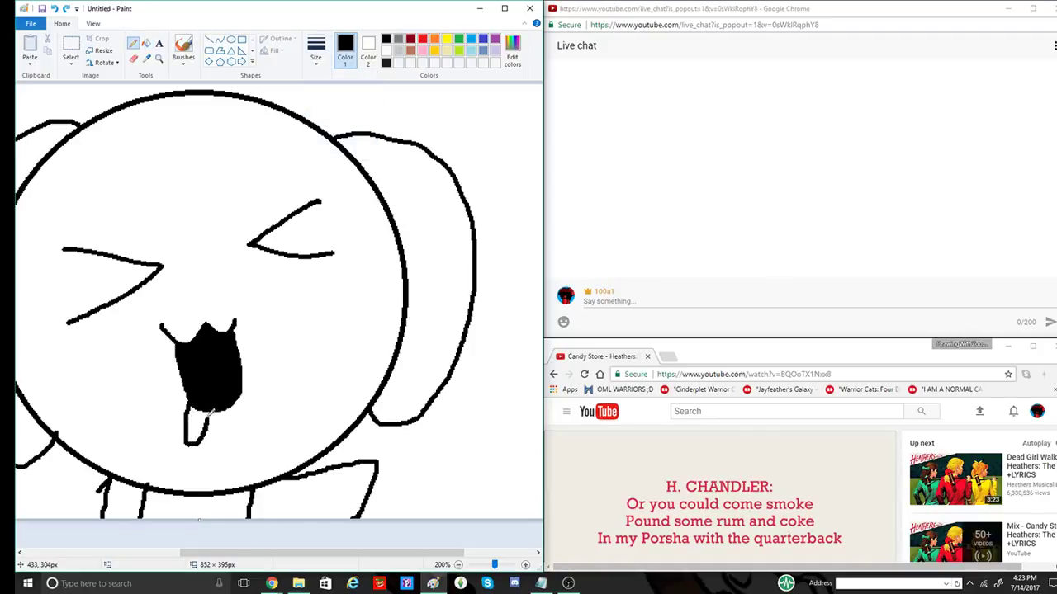
left_click(145, 43)
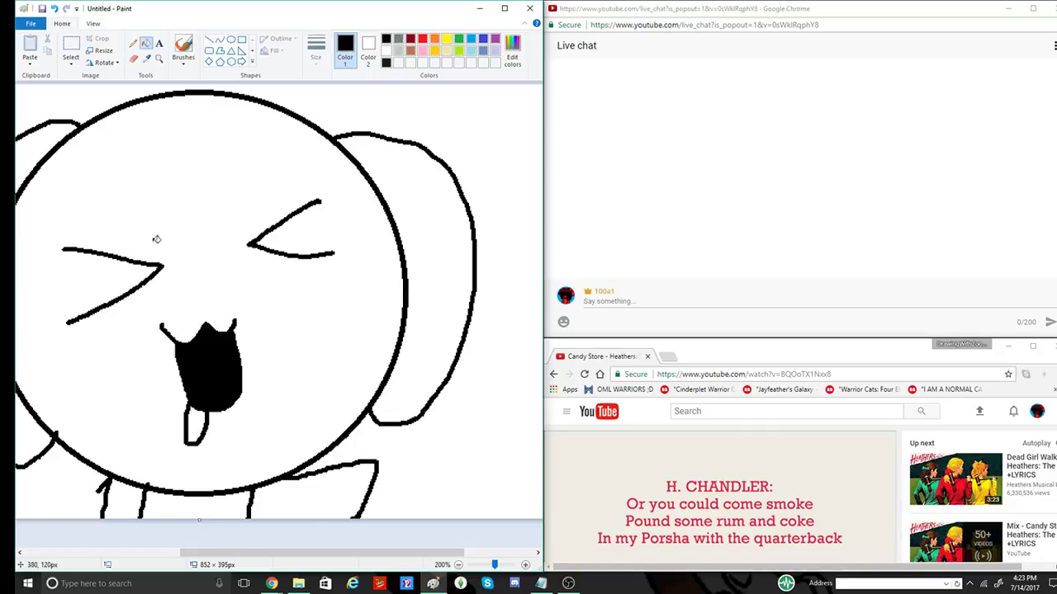
left_click(196, 414)
key("ctrl+z")
key("ctrl+z")
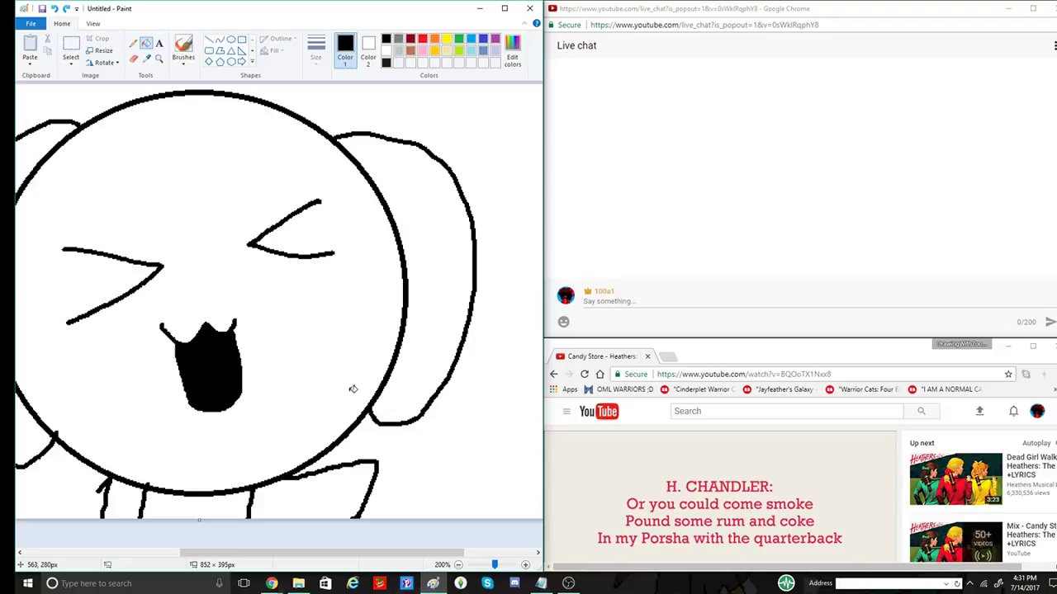
Step: Resume the Candy Store video in Chrome, and in Paint erase the stray line tip where the round-headed figure's shoulder meets the head
left_click(858, 527)
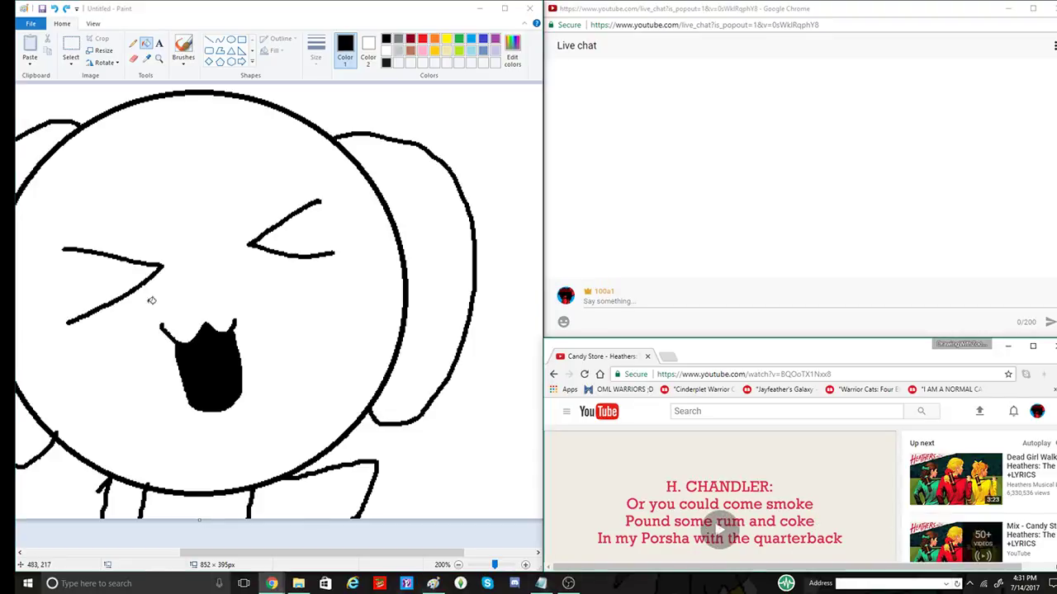
left_click(146, 71)
left_click(134, 57)
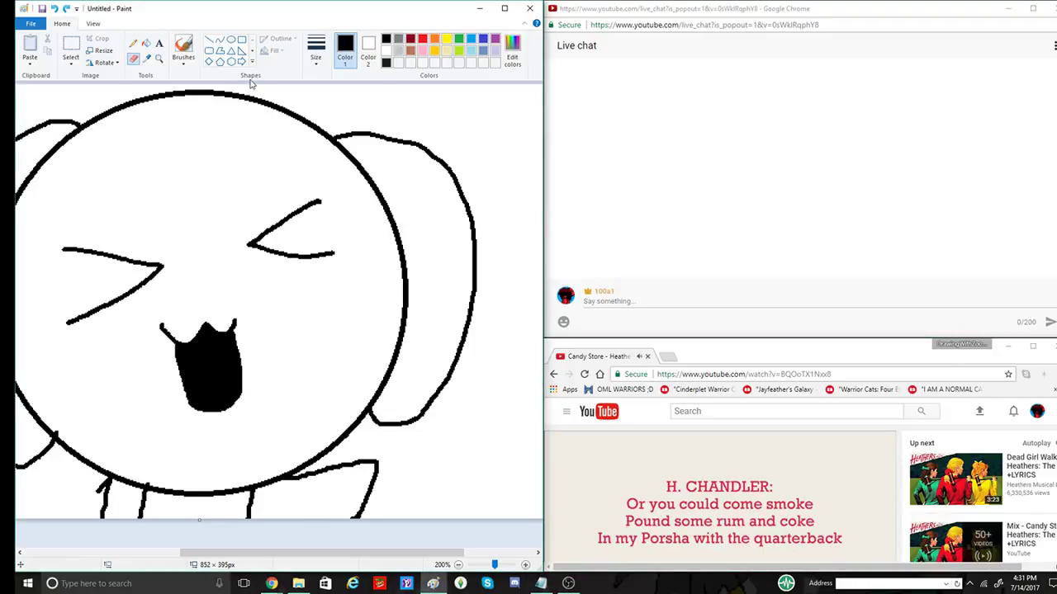
left_click(317, 66)
left_click(324, 147)
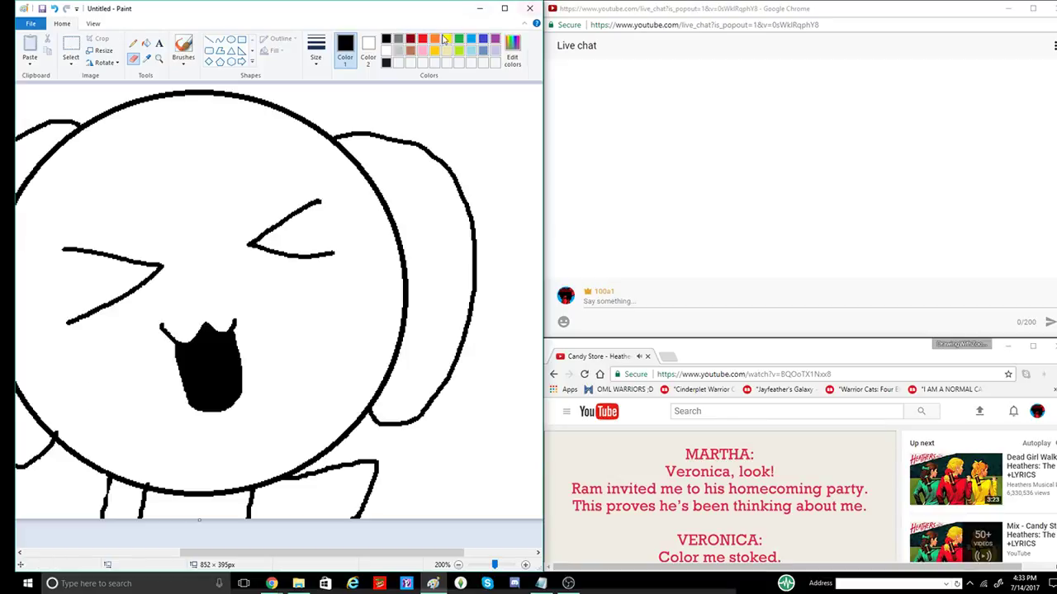
Step: Minimize Paint, open the Candy Store Animation Number 2 video from the Skype chat on YouTube, copy its link and close its tab
left_click(483, 9)
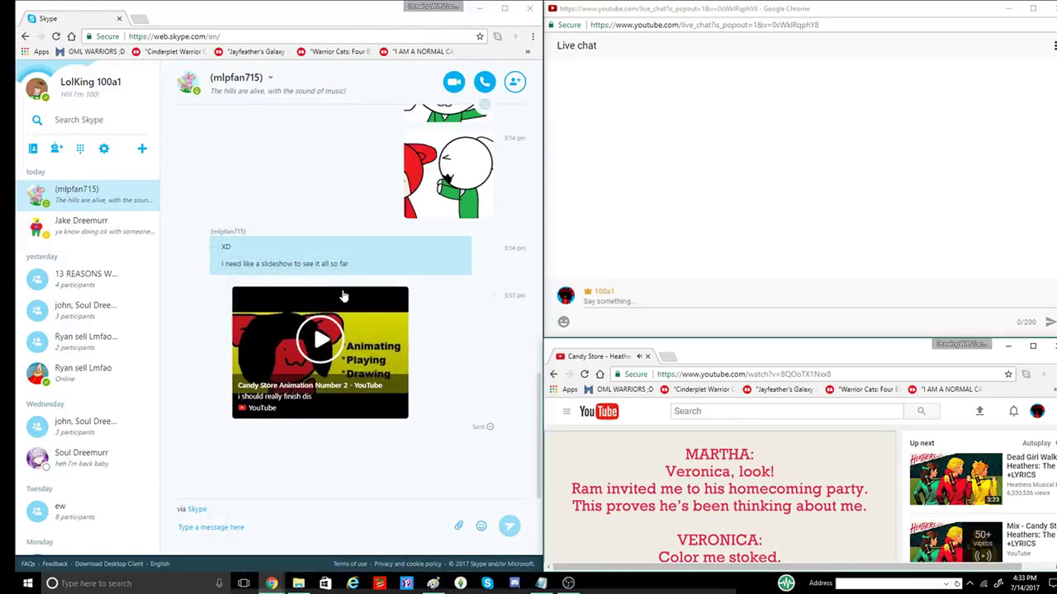
left_click(331, 330)
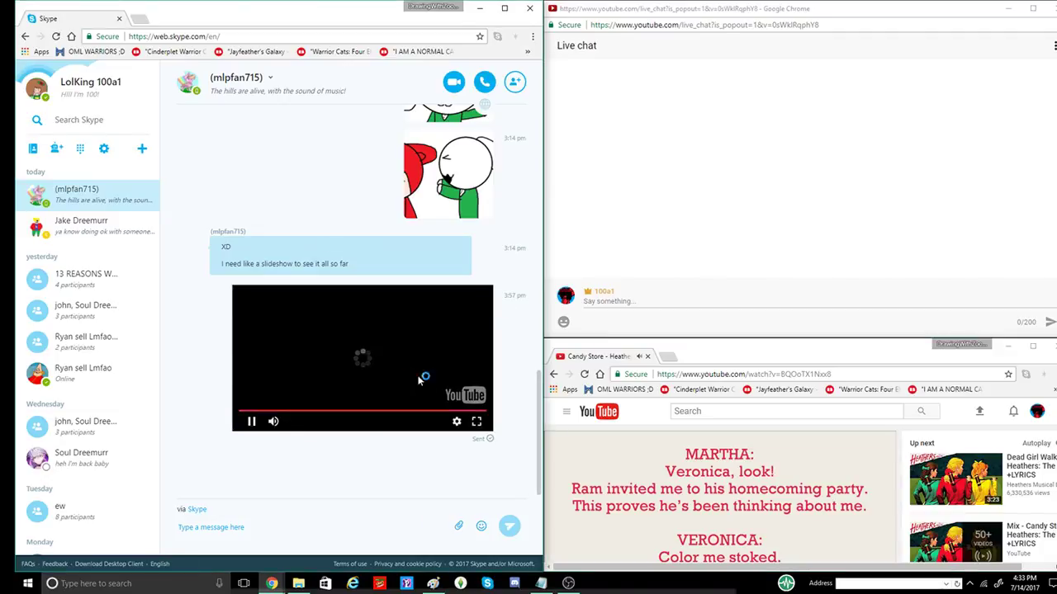
left_click(463, 398)
left_click(250, 36)
right_click(250, 36)
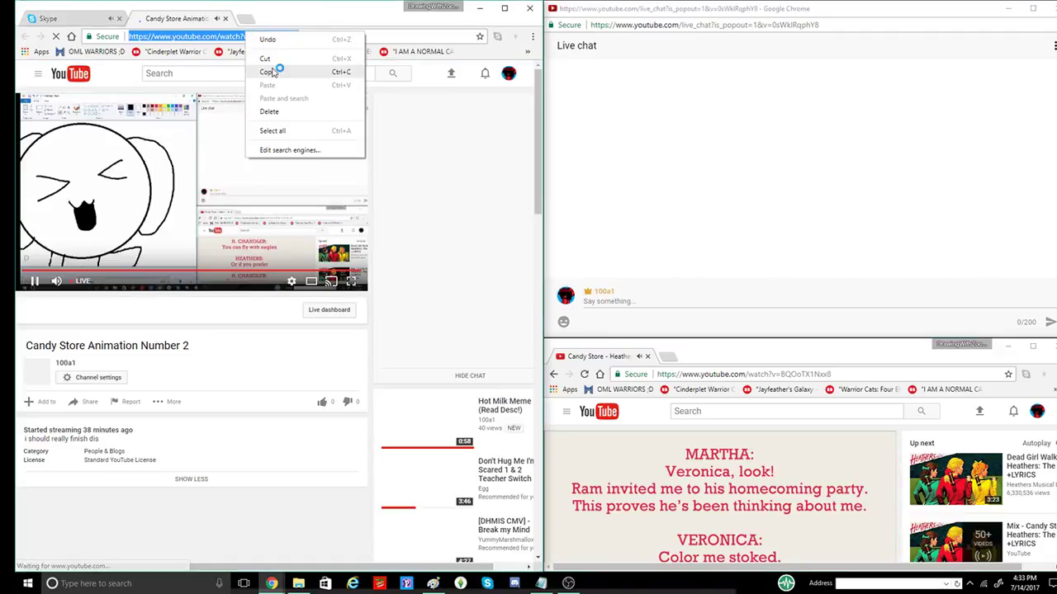
left_click(277, 71)
left_click(225, 18)
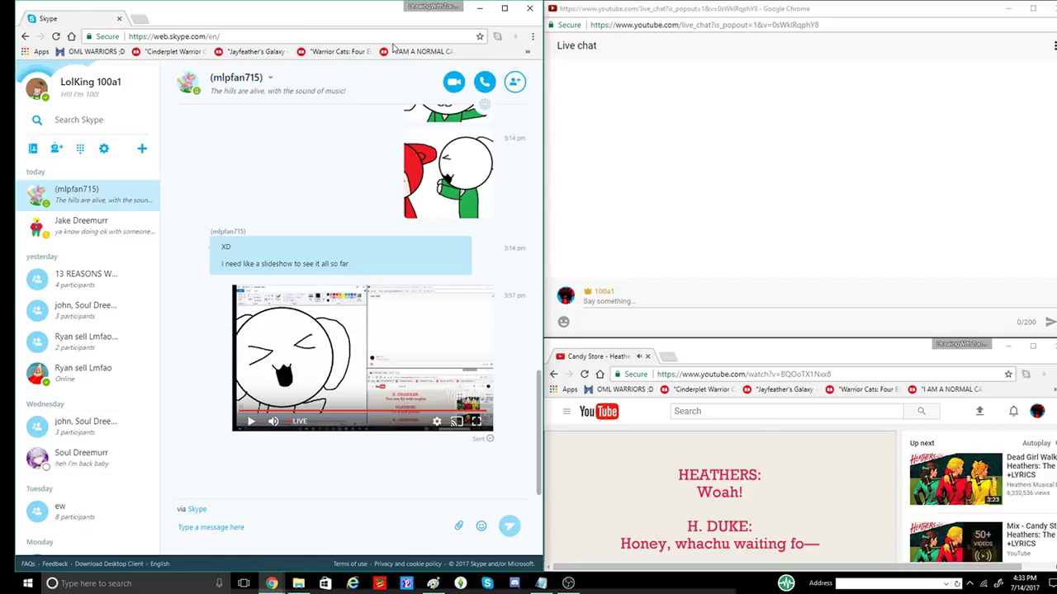
Step: Open a new browser tab, search Google for google hangouts and open the Google Hangouts site
left_click(144, 20)
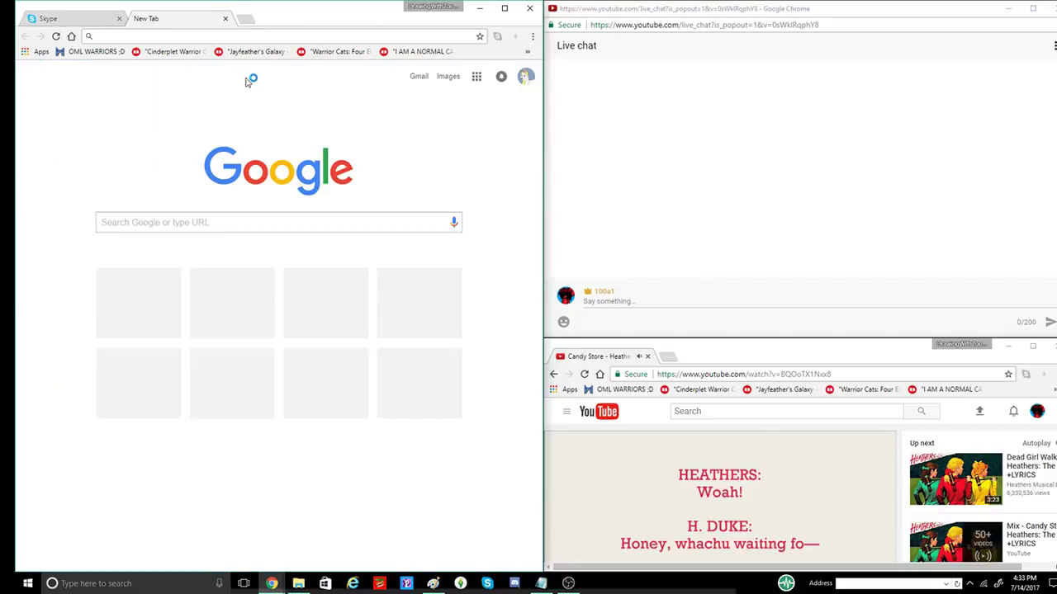
type("h")
key("BackSpace")
key("BackSpace")
type("go")
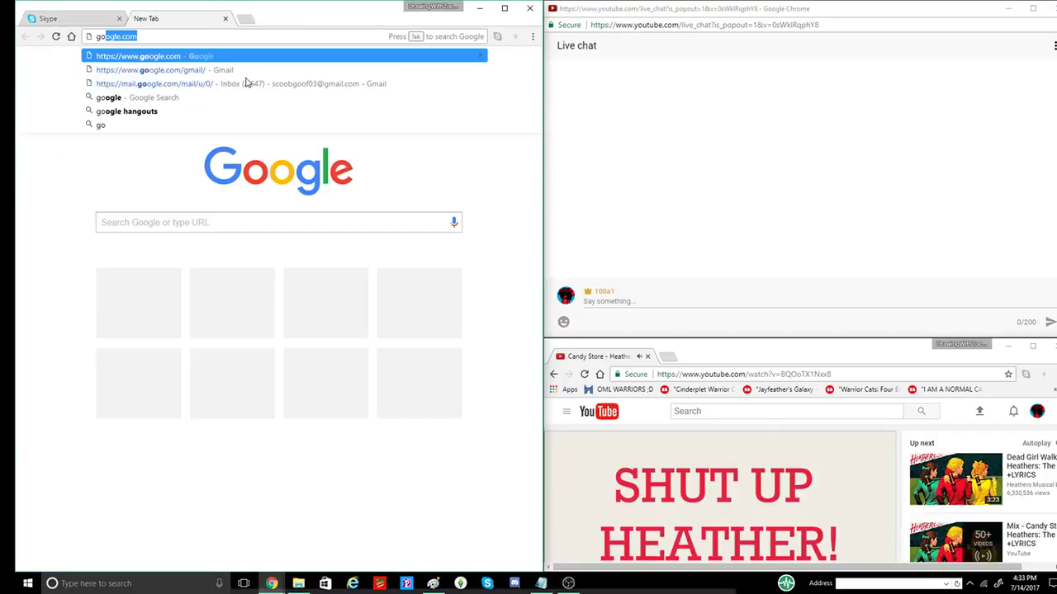
type("ogle hangouts")
key("Return")
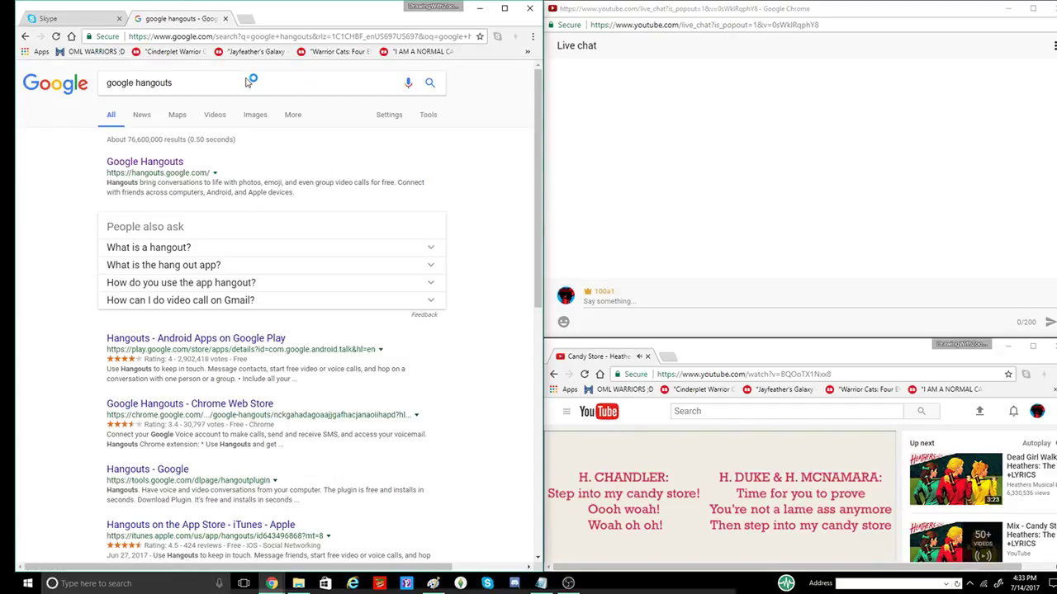
left_click(178, 161)
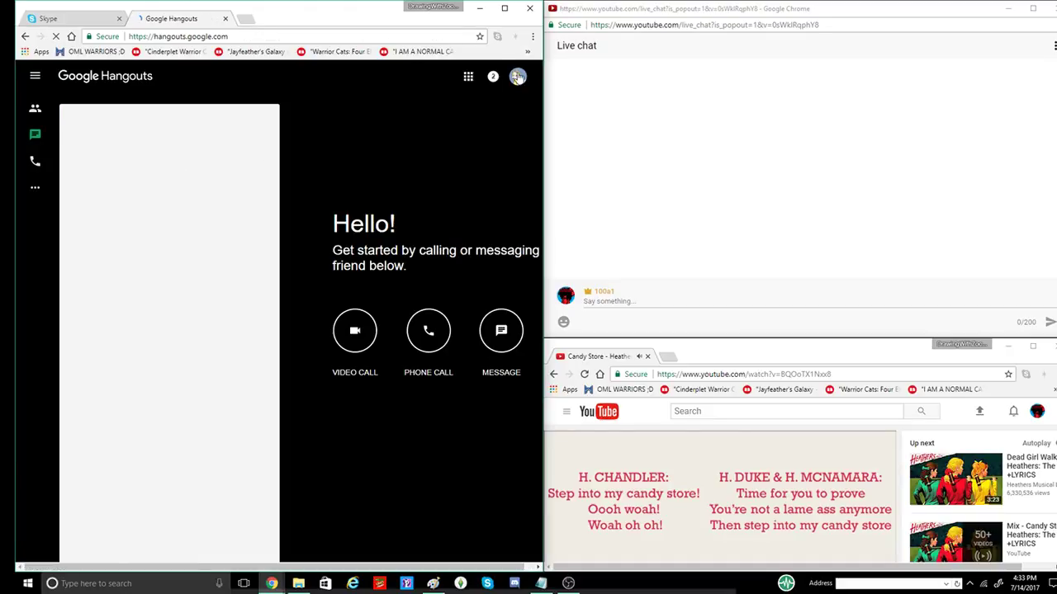
Step: Switch Hangouts to the other Google account and briefly check the conversation listed below Fan art!, closing its chat window again
left_click(518, 77)
left_click(464, 199)
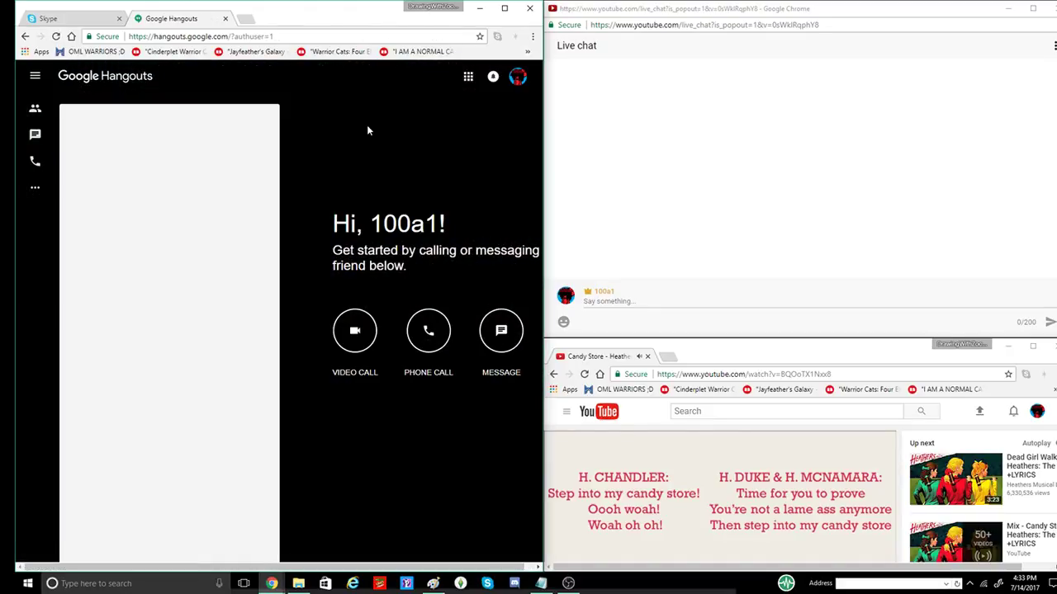
left_click(493, 77)
left_click(494, 77)
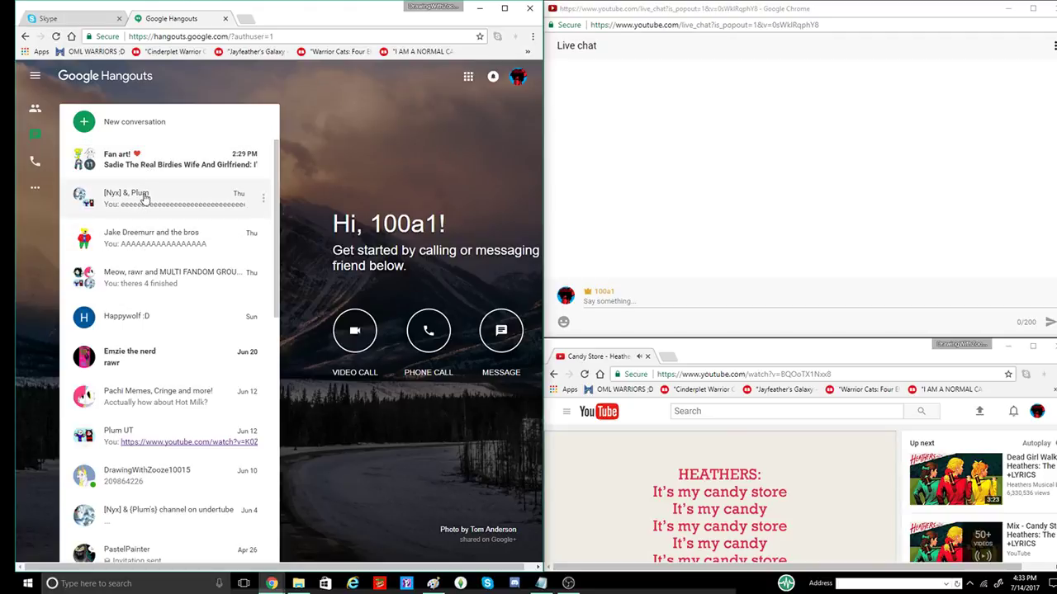
left_click(201, 205)
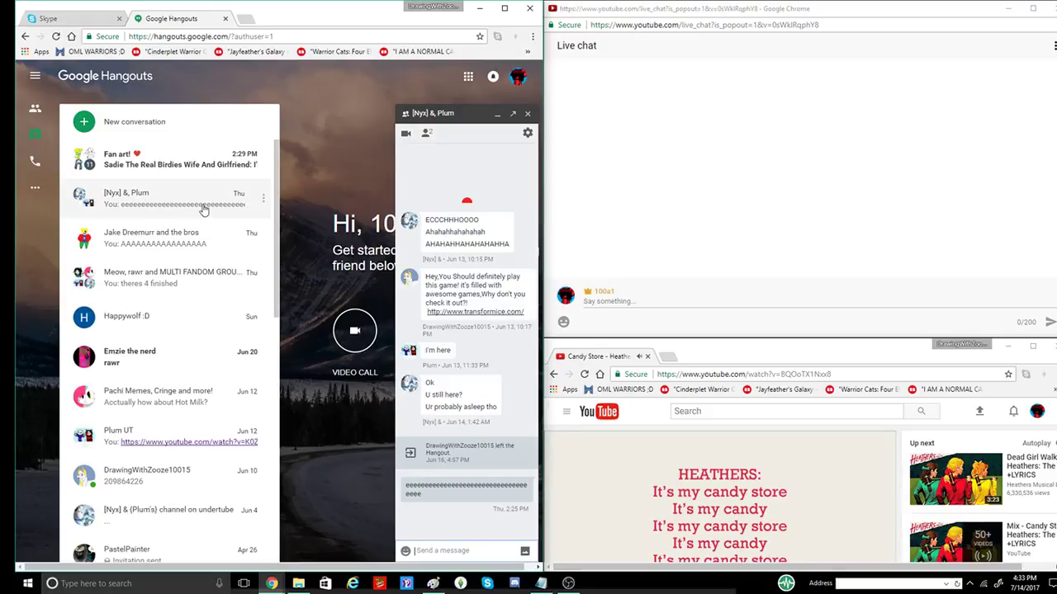
left_click(527, 113)
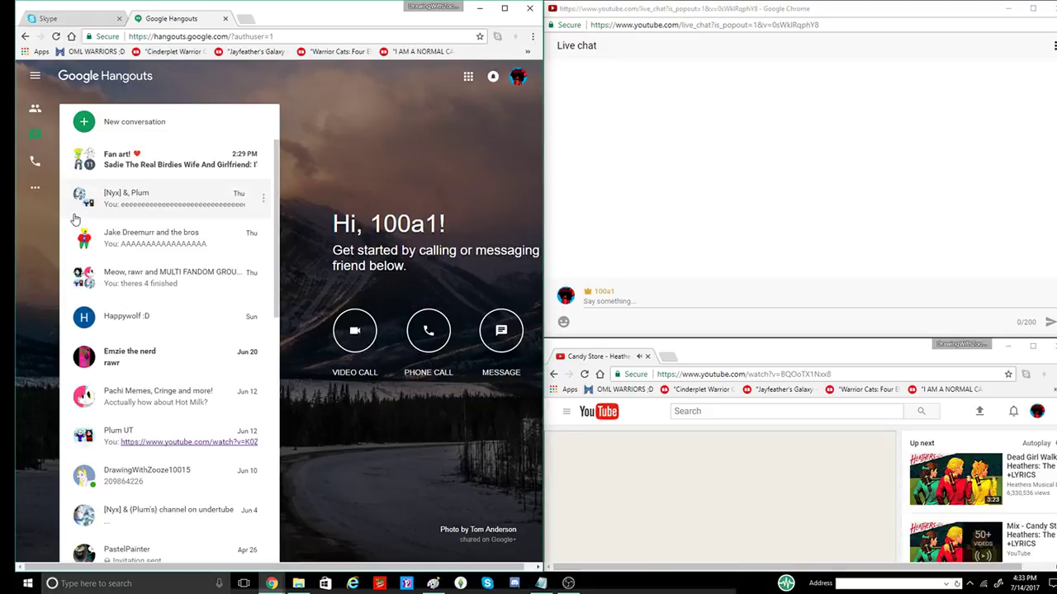
Step: Add the second suggested contact to the MULTI FANDOM group conversation and post the copied Candy Store Animation Number 2 video link there
left_click(175, 281)
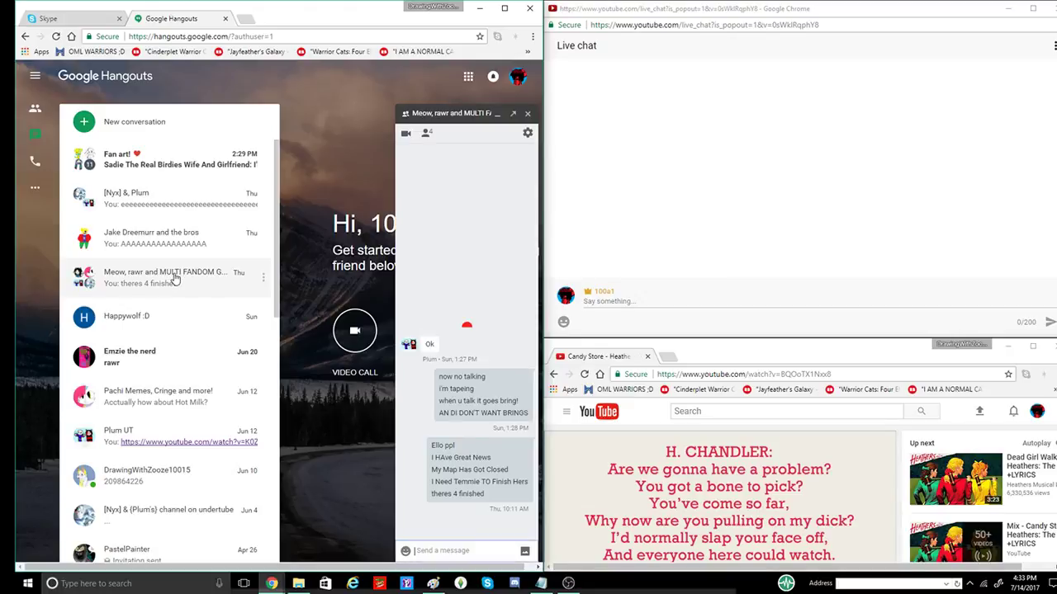
left_click(527, 133)
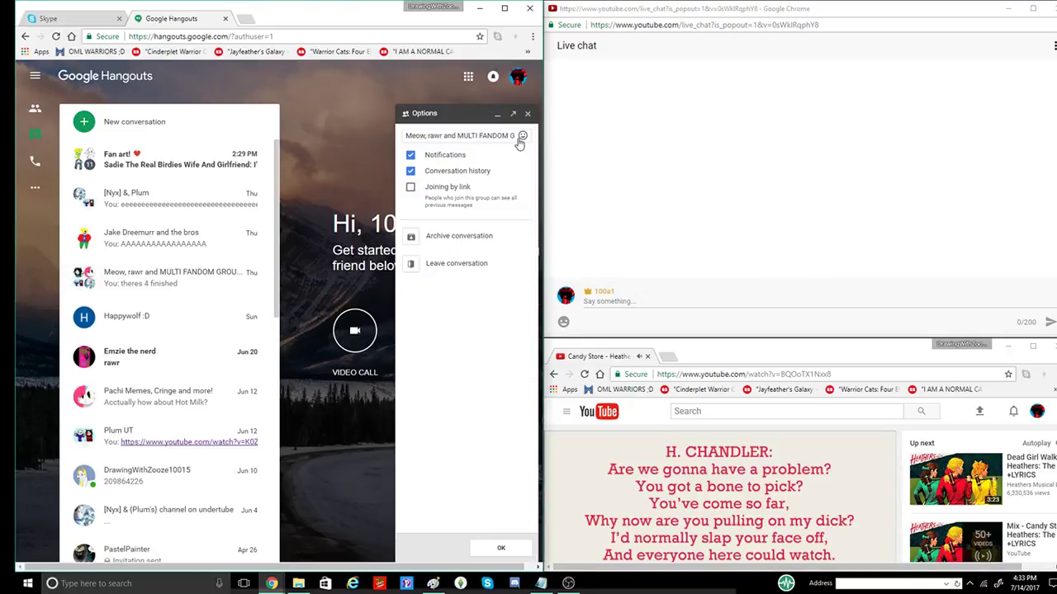
left_click(514, 547)
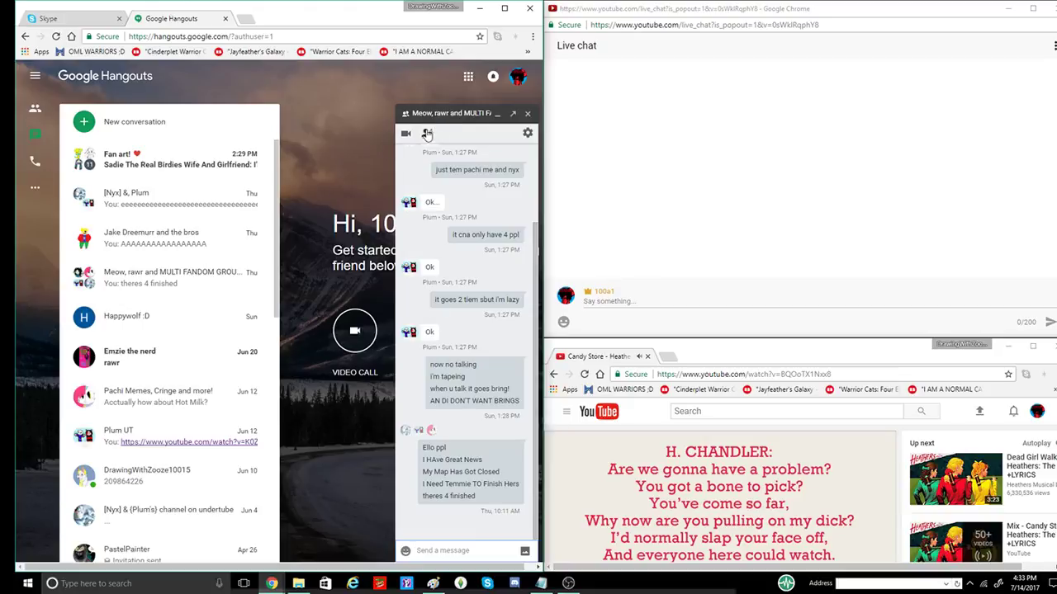
left_click(426, 134)
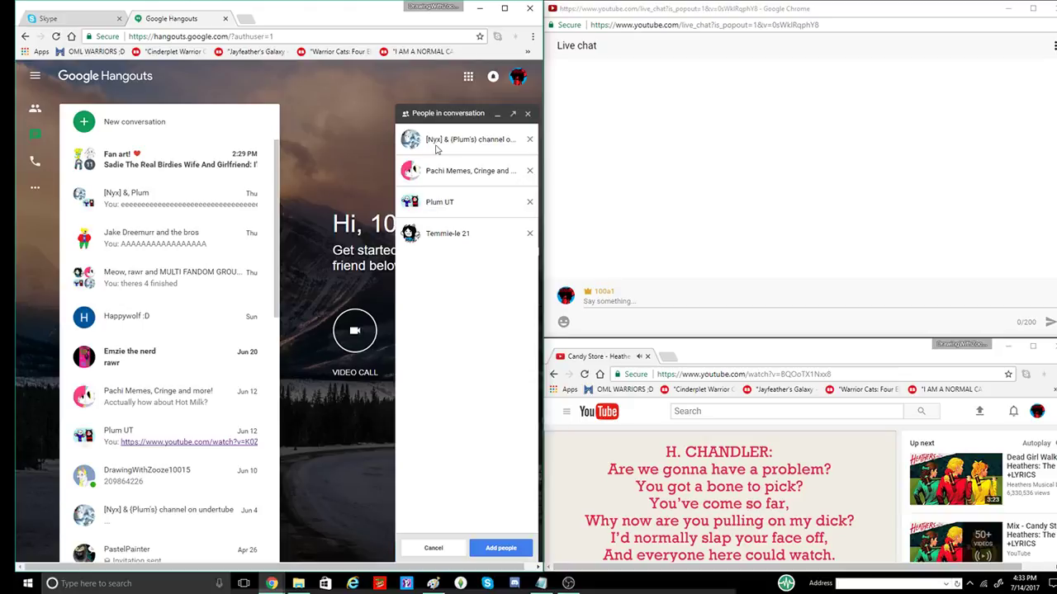
left_click(501, 548)
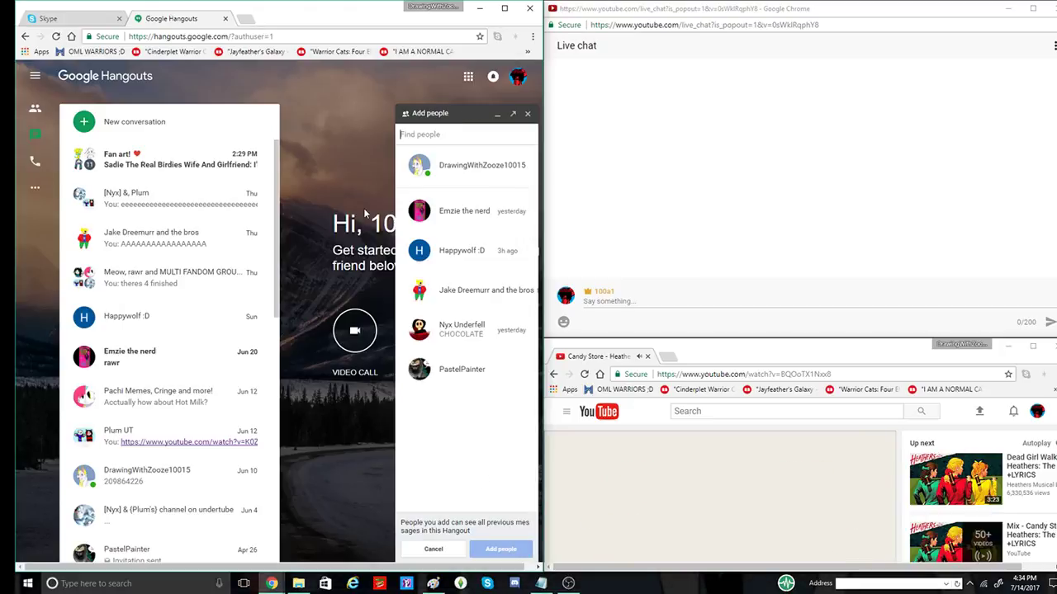
left_click(413, 227)
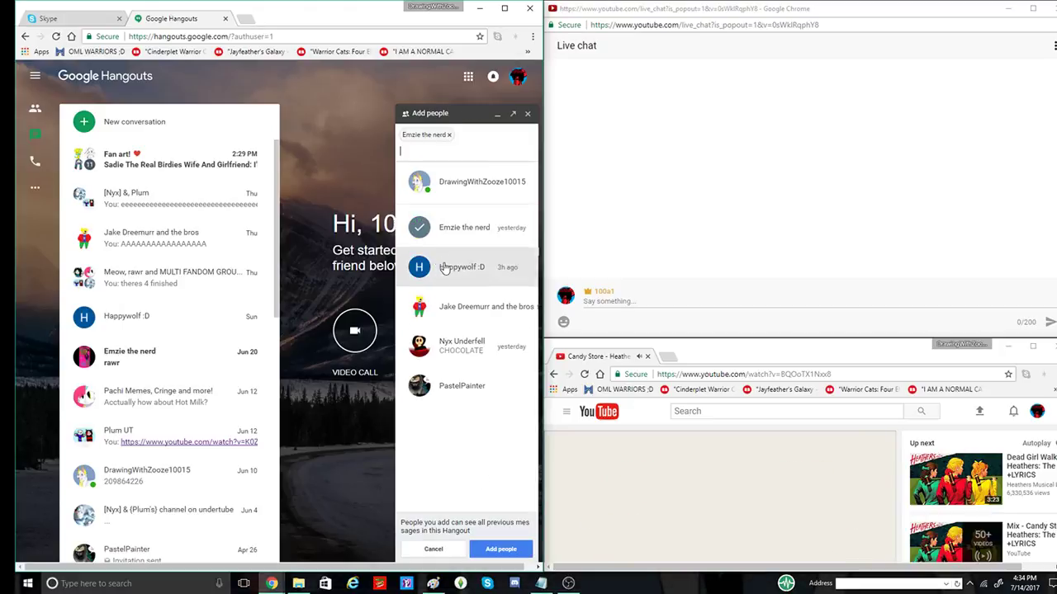
left_click(497, 550)
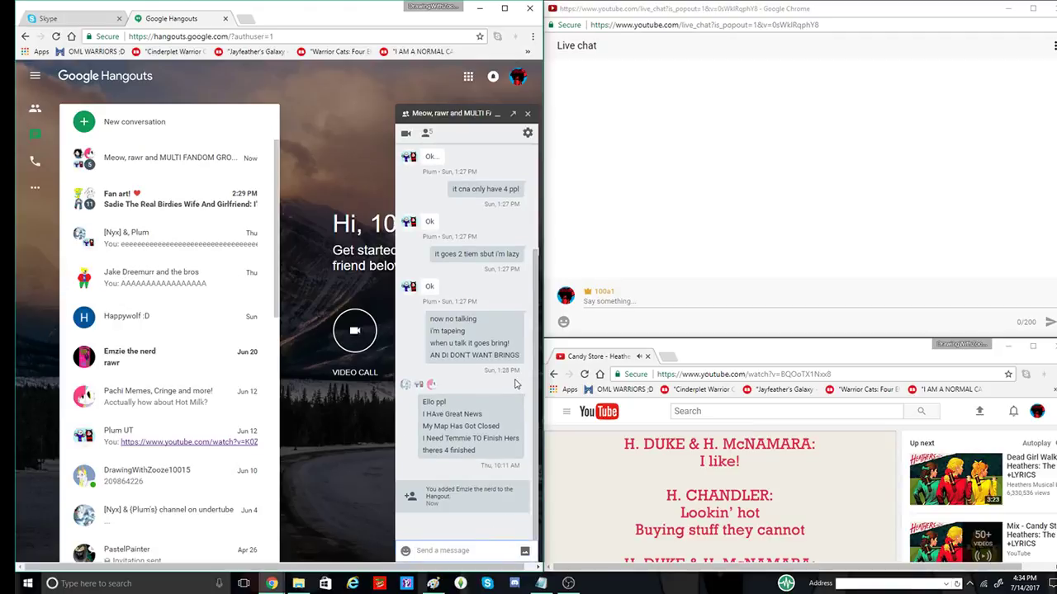
type("https://www.youtube.com/watch?v=0sWklRqphY8")
key("Return")
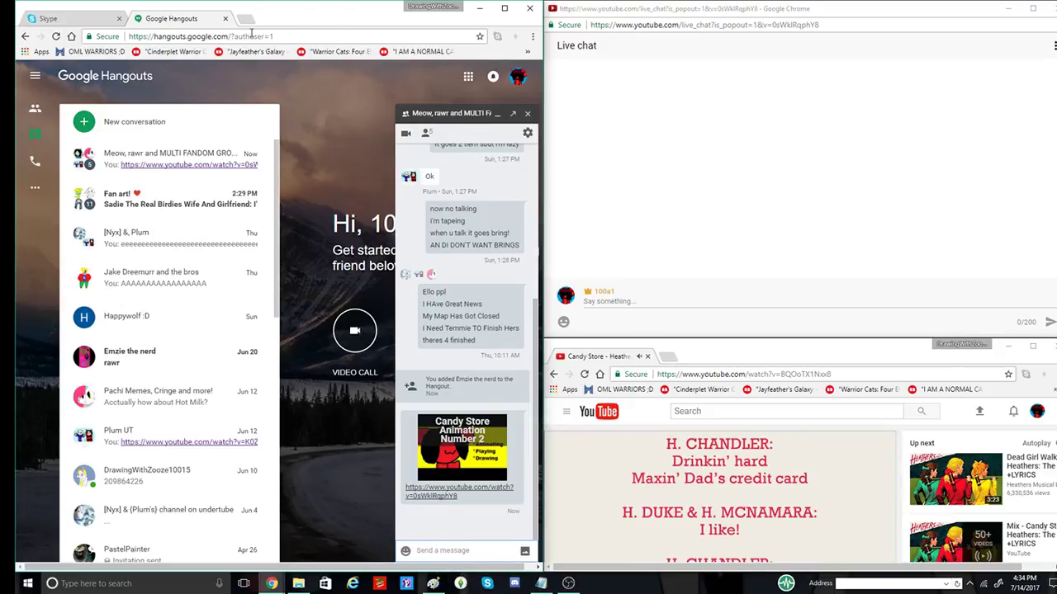
Step: Open the Fan art! group chat in place of the MULTI FANDOM one and read back through its earlier messages
left_click(161, 210)
left_click(528, 113)
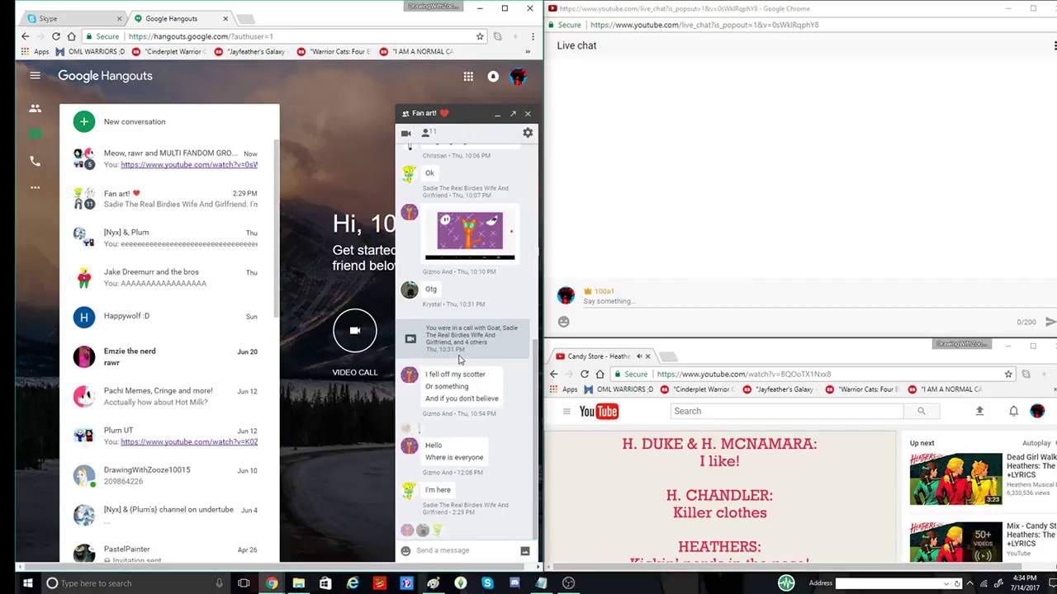
scroll(468, 424, "up", 5)
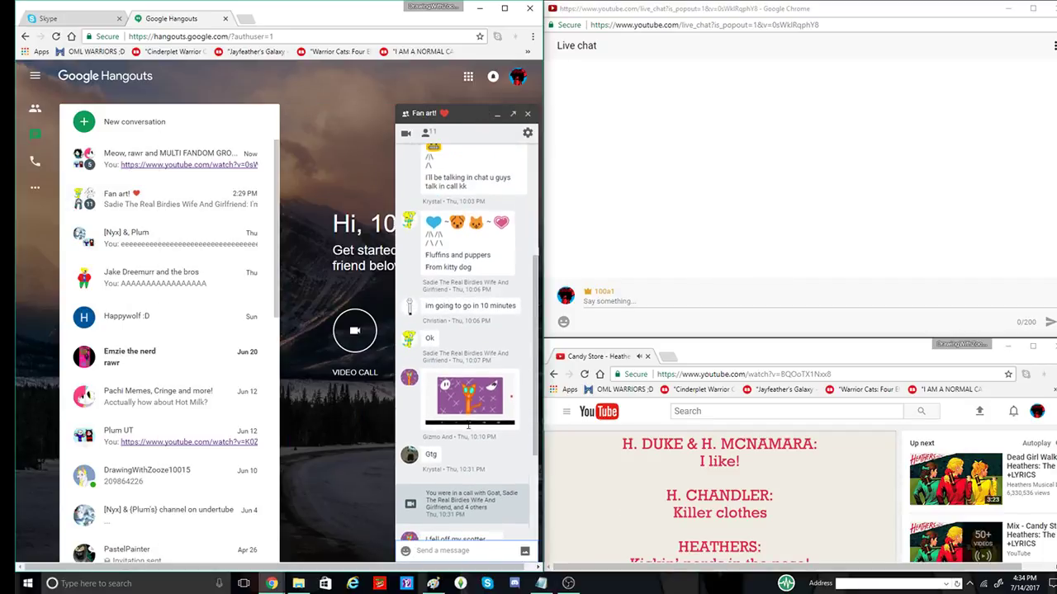
scroll(467, 425, "up", 10)
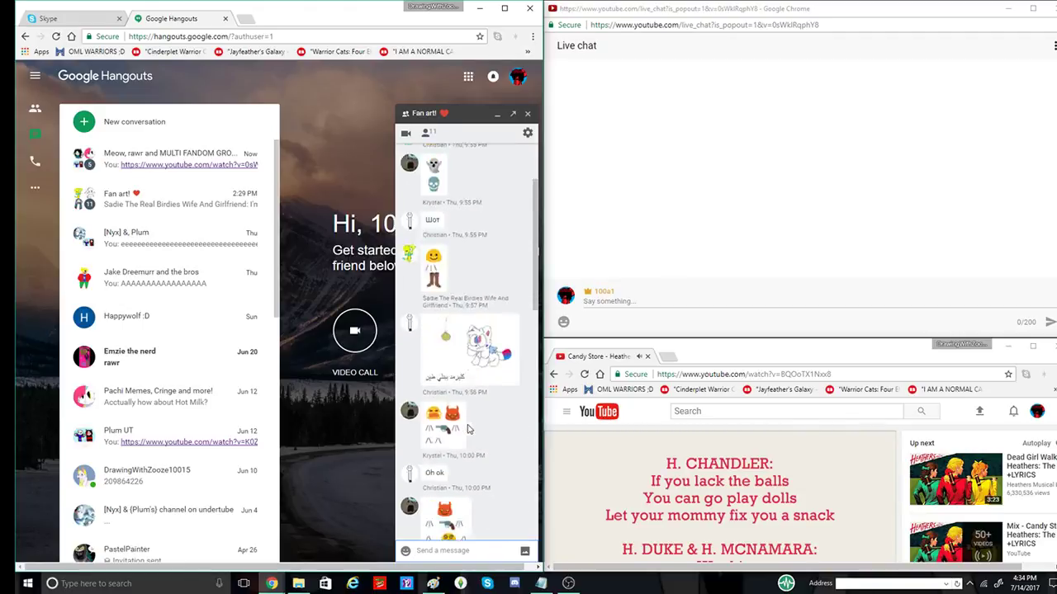
scroll(467, 429, "down", 2)
scroll(462, 397, "up", 6)
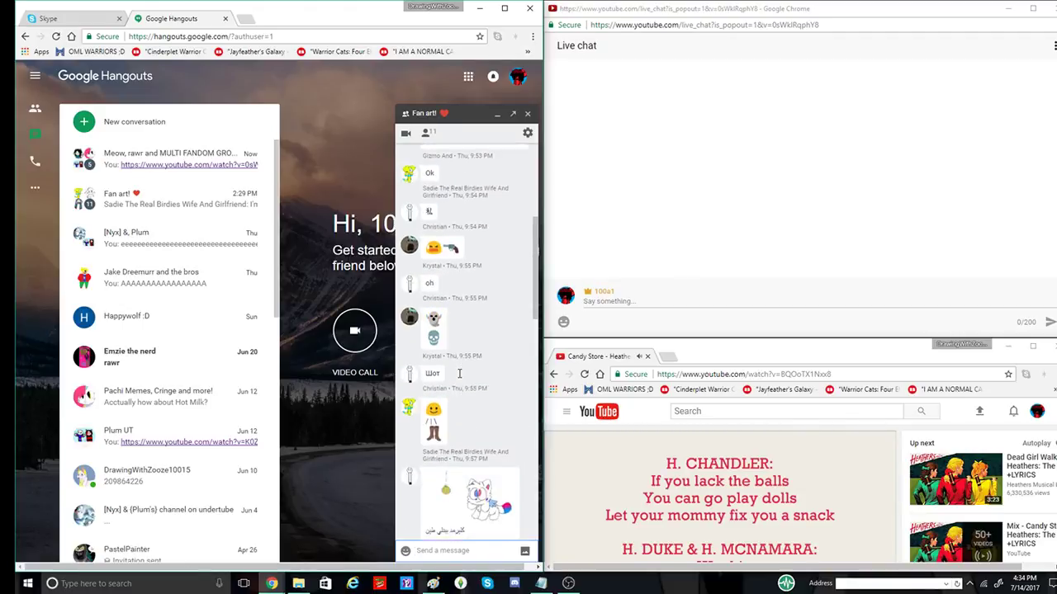
scroll(459, 373, "up", 4)
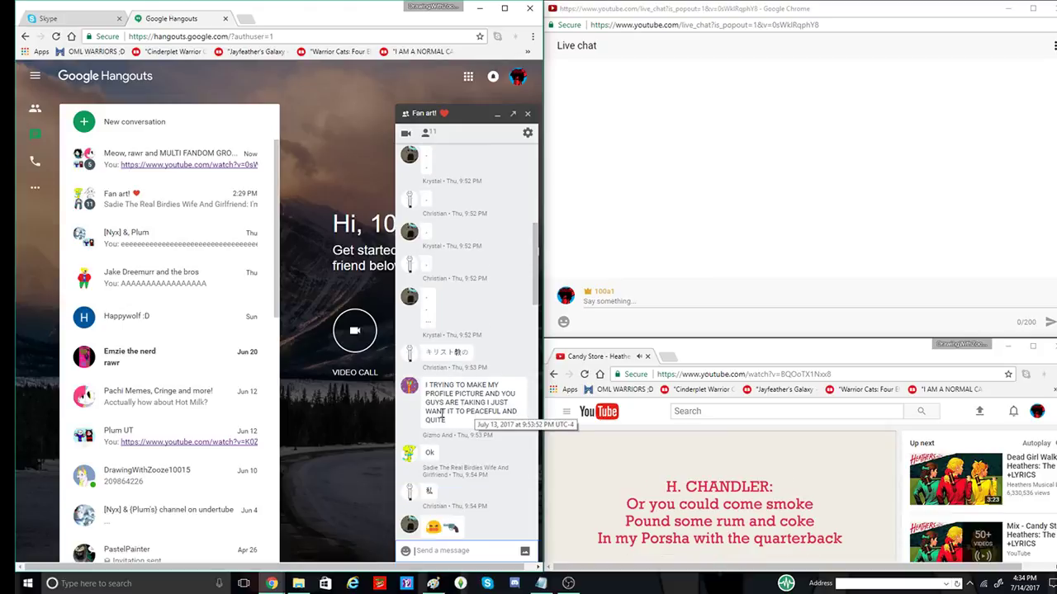
scroll(448, 413, "down", 8)
scroll(450, 415, "down", 5)
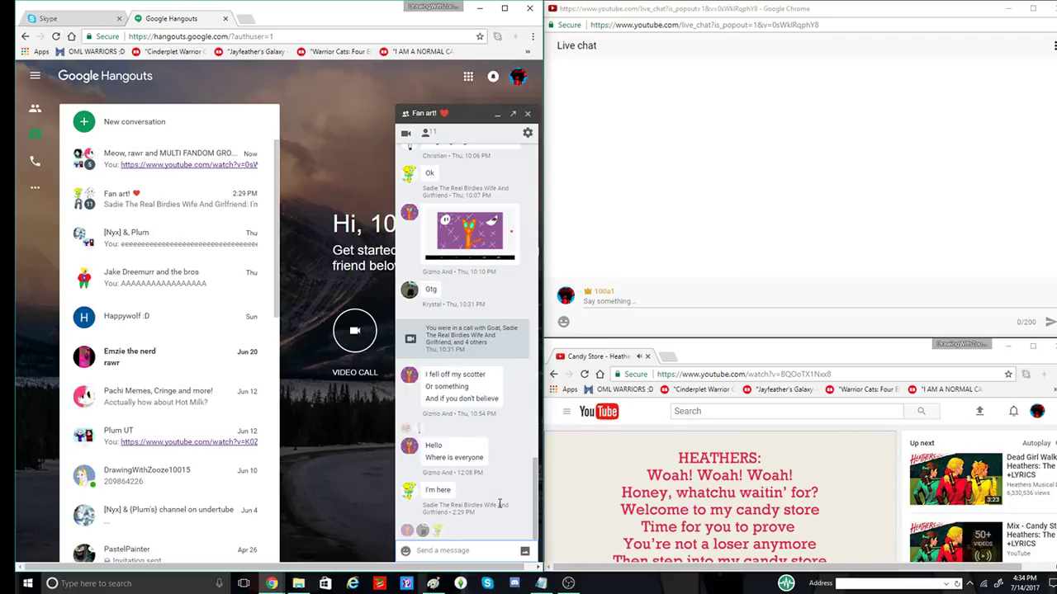
Step: Send "rawr" and a smiley emoji as two messages in the Fan art! group chat
type("fawr")
key("Return")
type(":P")
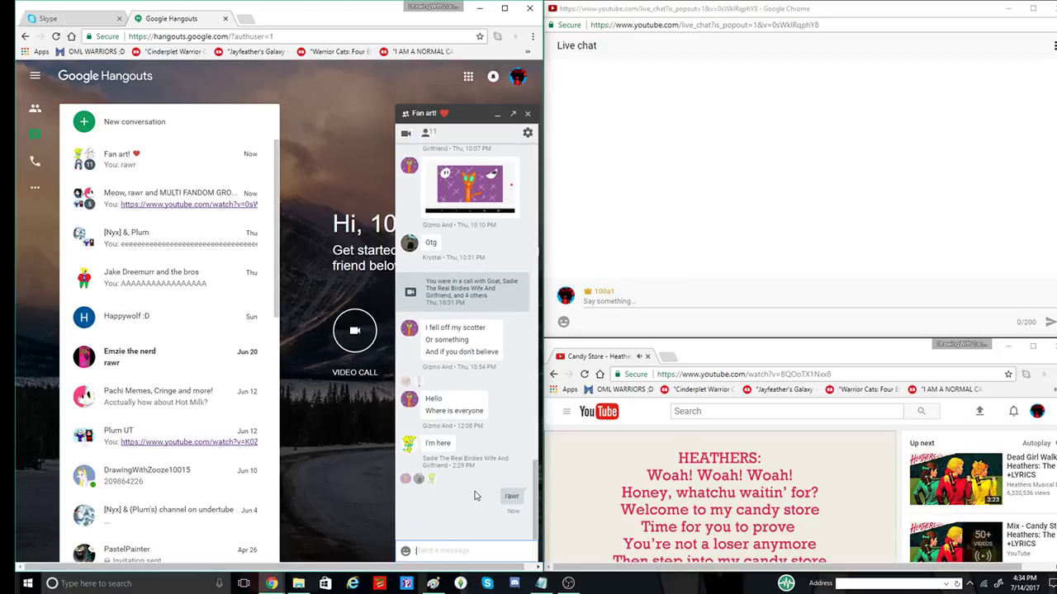
key("Return")
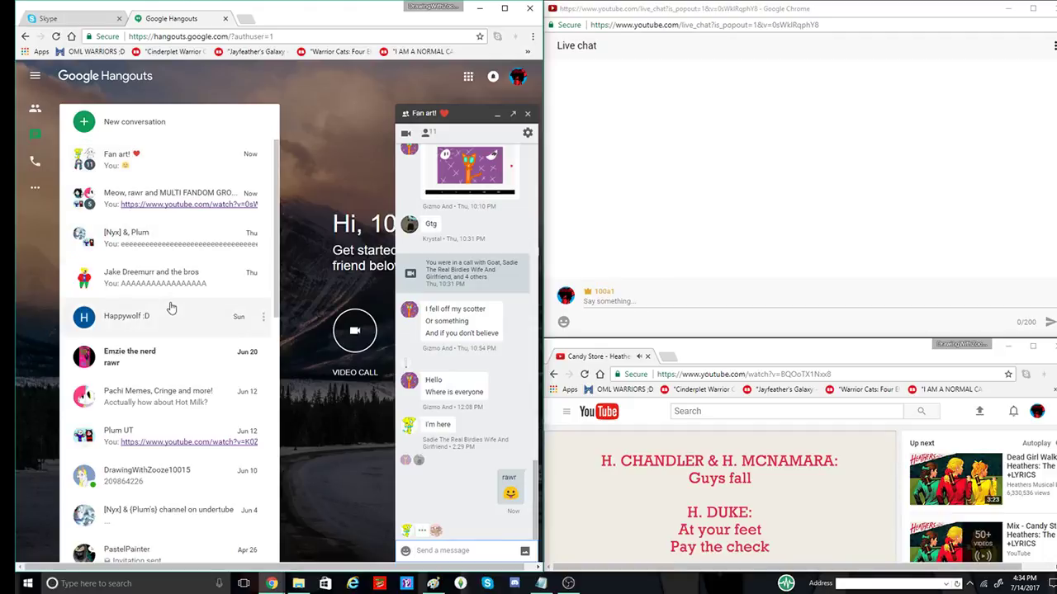
Step: Reply "rawr" in the direct chat that has the unread "rawr" message, and close that chat window
scroll(180, 372, "down", 2)
scroll(179, 371, "up", 1)
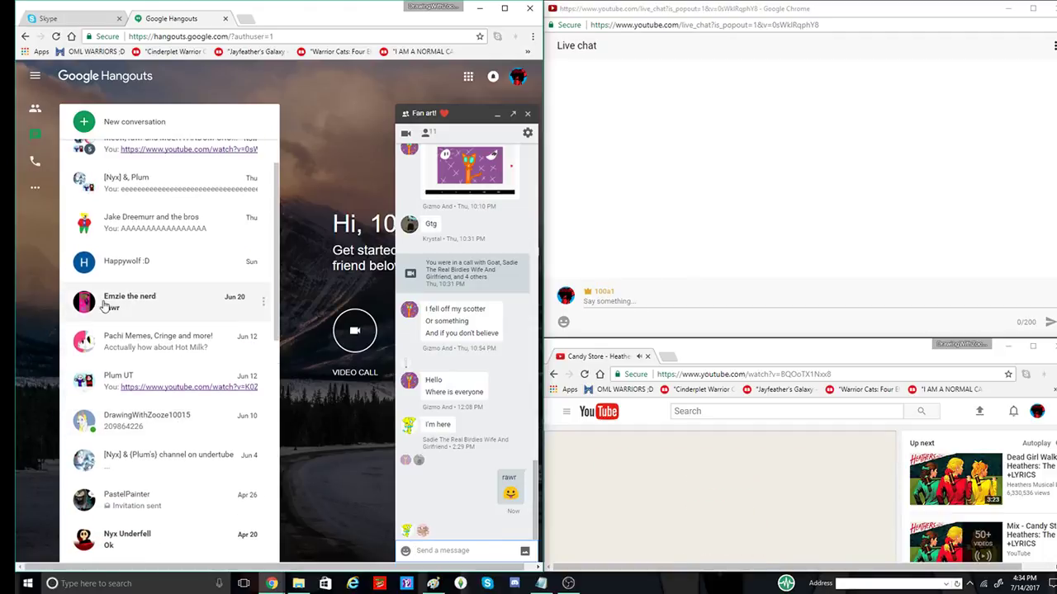
left_click(100, 306)
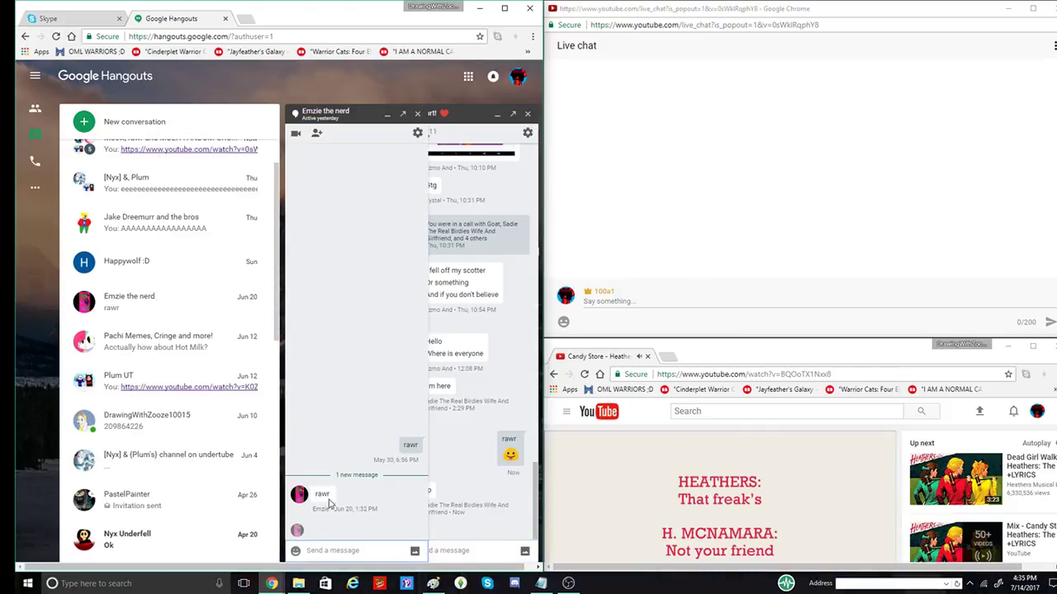
type("rawr")
key("Return")
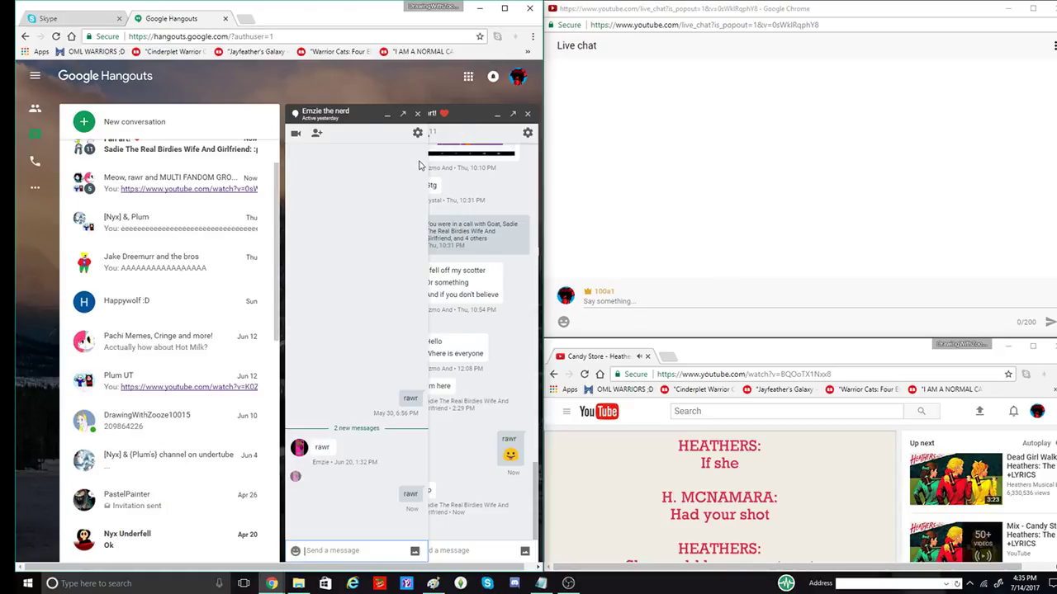
left_click(418, 114)
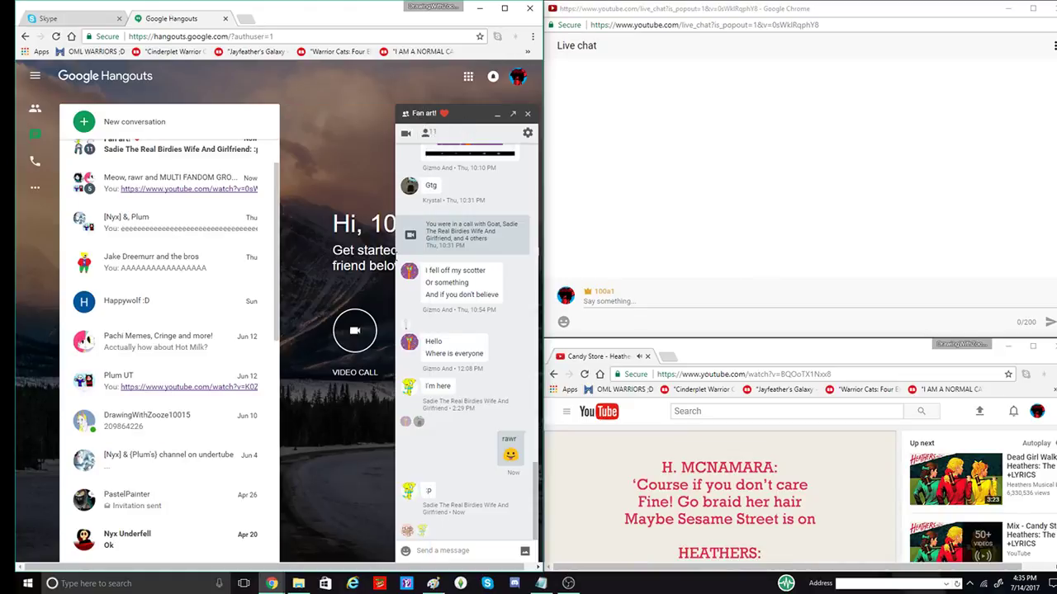
Step: Send "rawr" and a second "rawr" followed by a smiley emoji to the Fan art! group
left_click(475, 550)
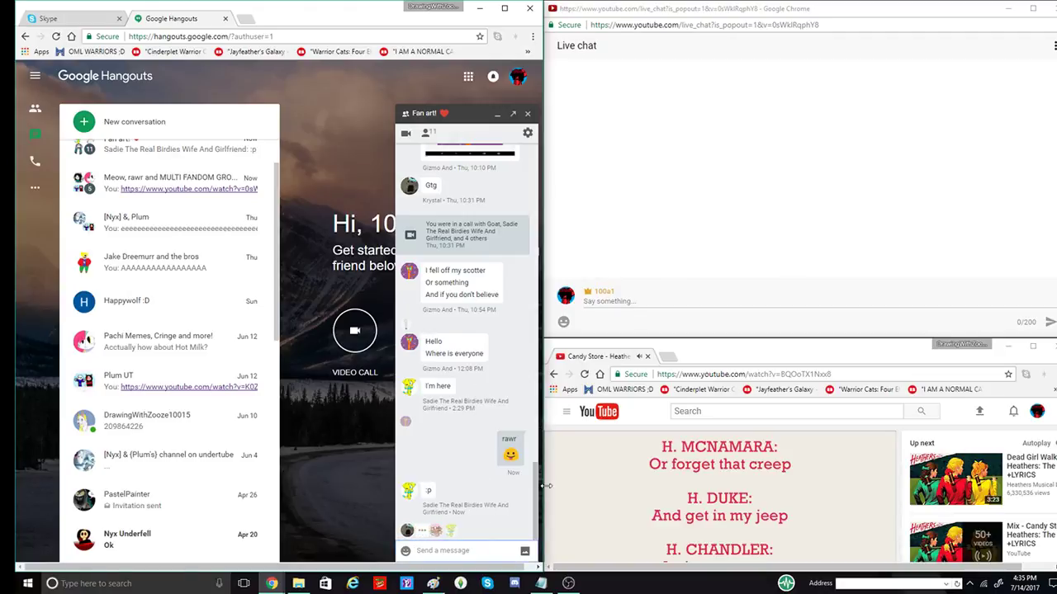
type("f")
key("Return")
type("rawr")
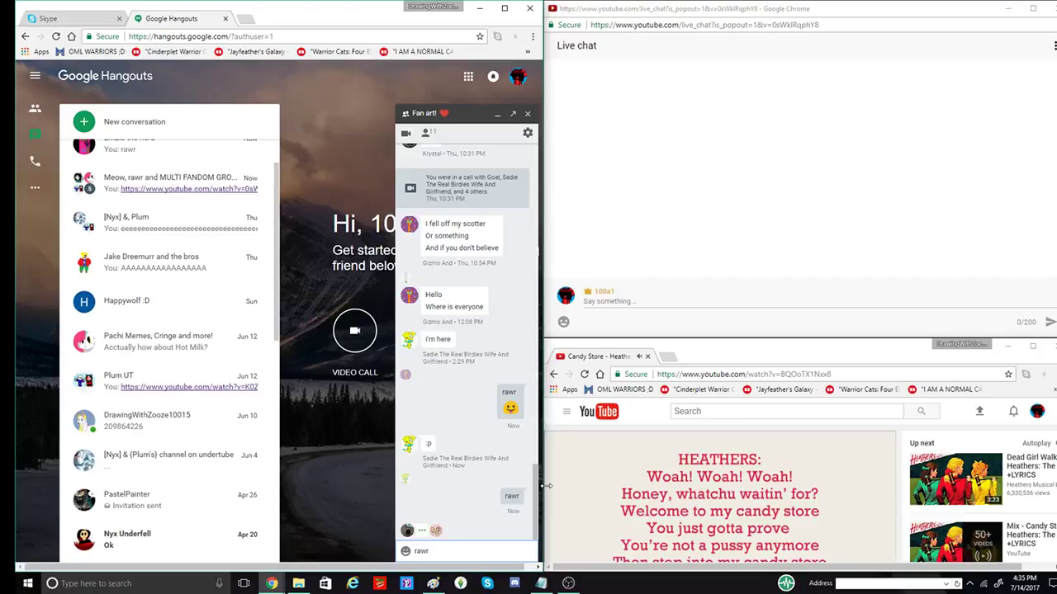
type(":)")
key("Return")
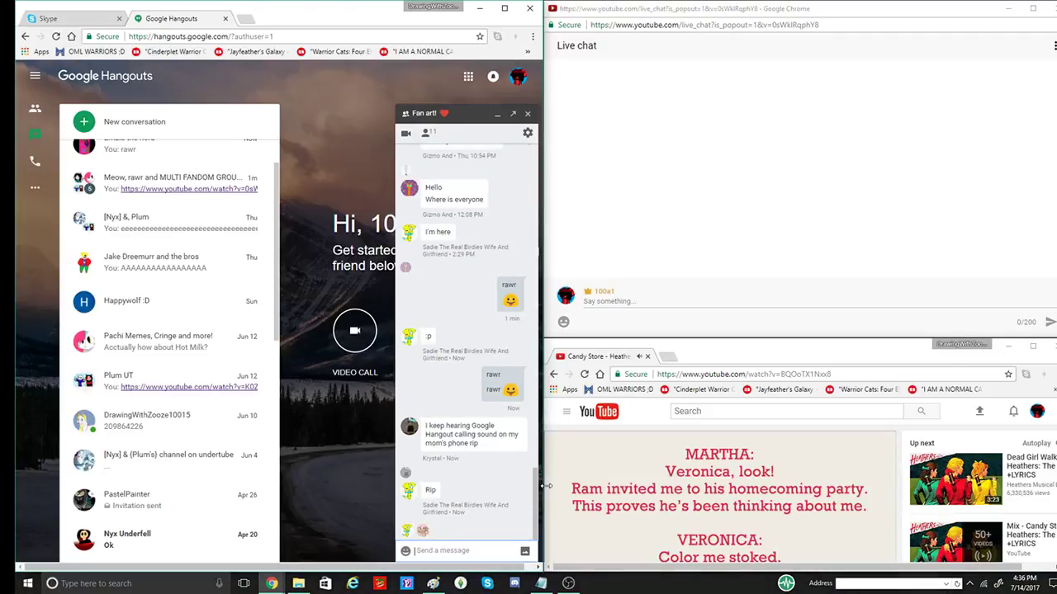
Step: Send "bring" to the Fan art! group chat three times as separate messages
left_click(49, 18)
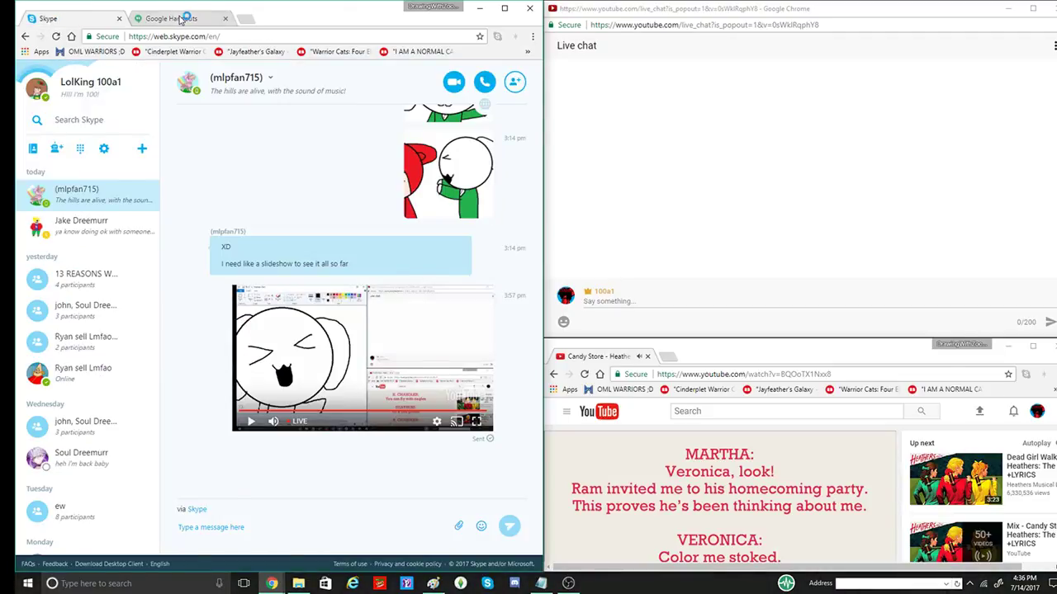
left_click(178, 18)
type("bring")
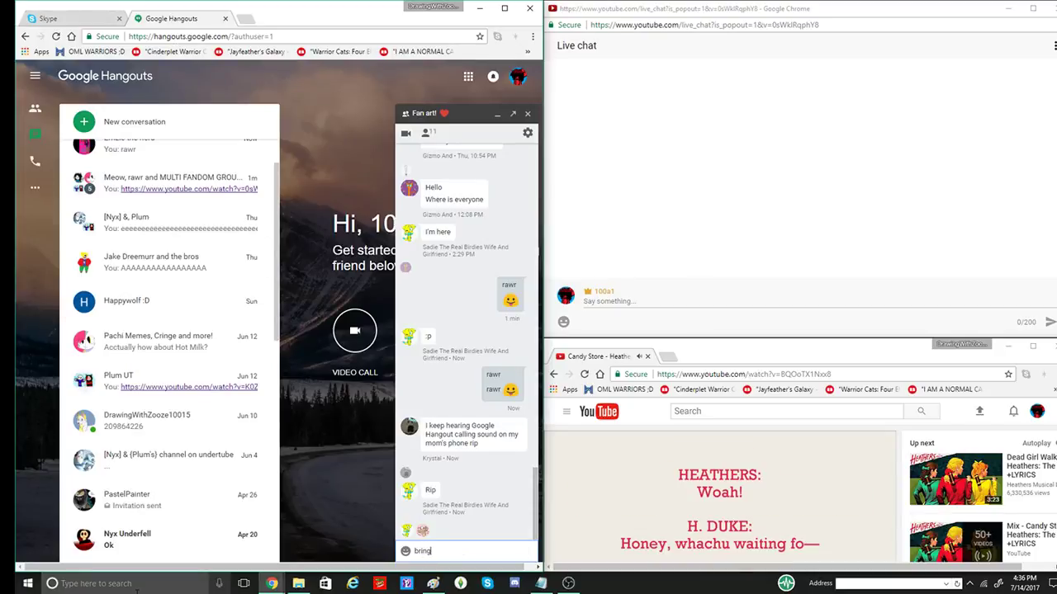
key("Return")
type("bri")
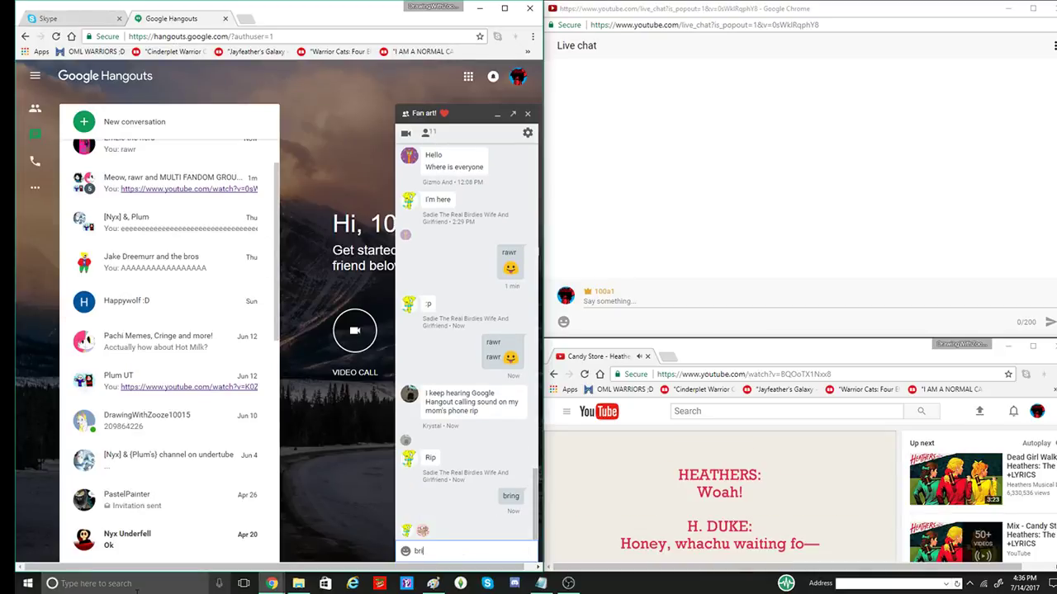
type("ng")
key("Return")
type("bring")
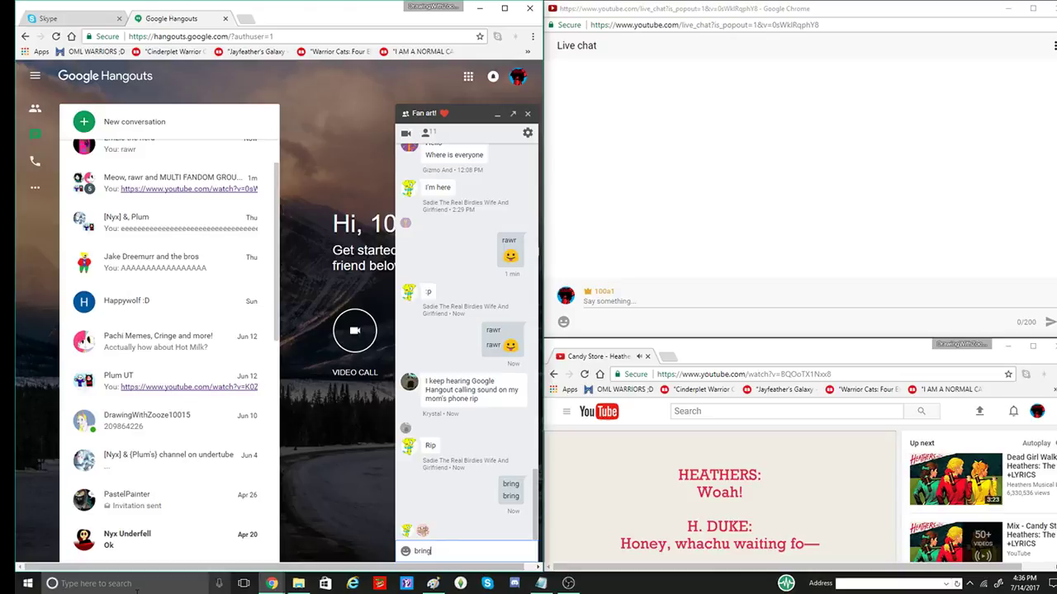
key("Return")
Step: Send "bring+" and "brung" as two further messages to the Fan art! group
type("brin")
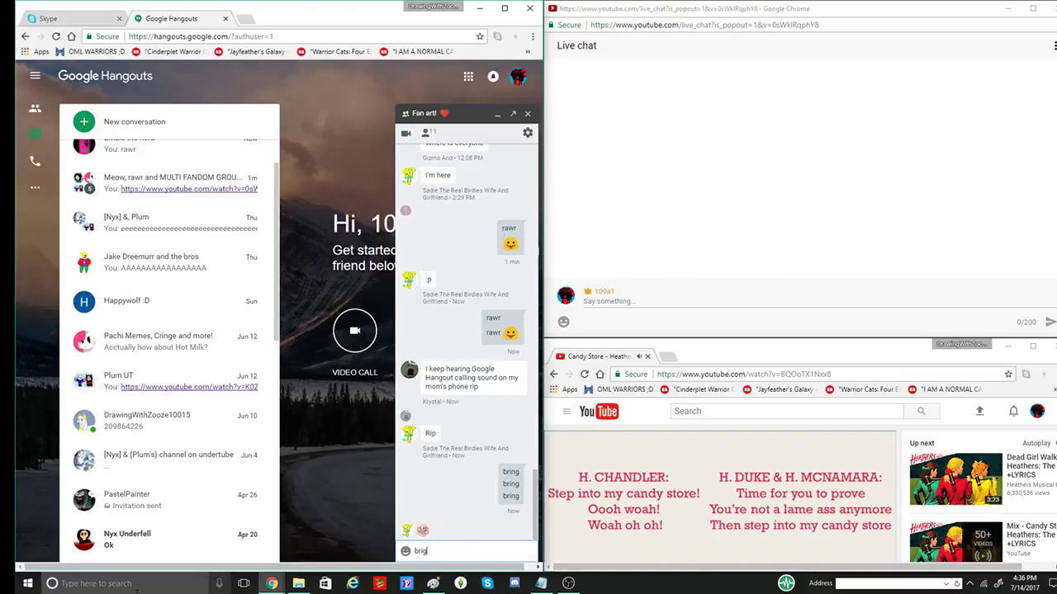
type("g")
key("Return")
type("brung")
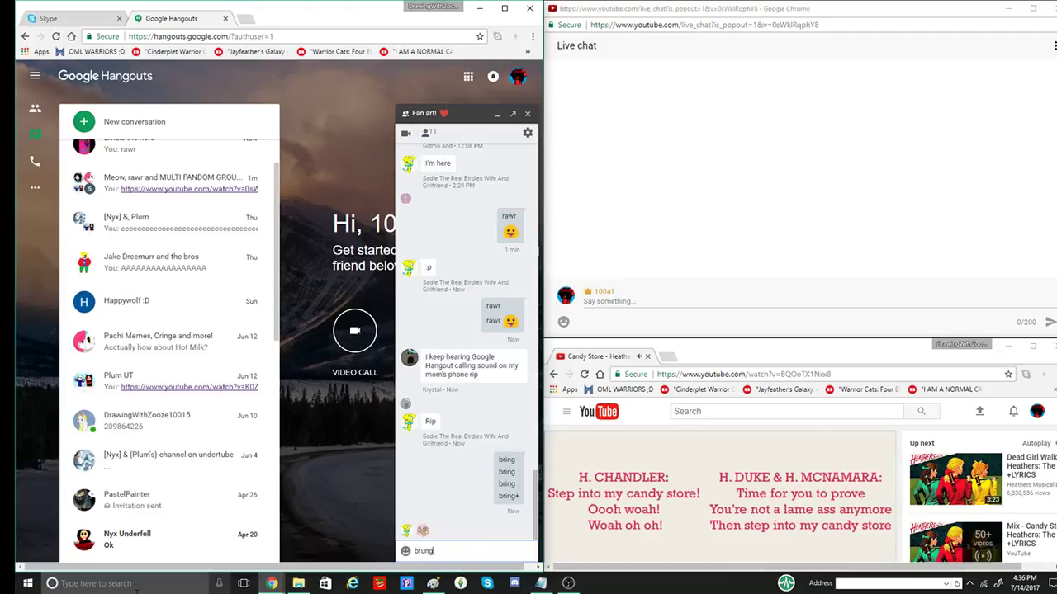
key("Return")
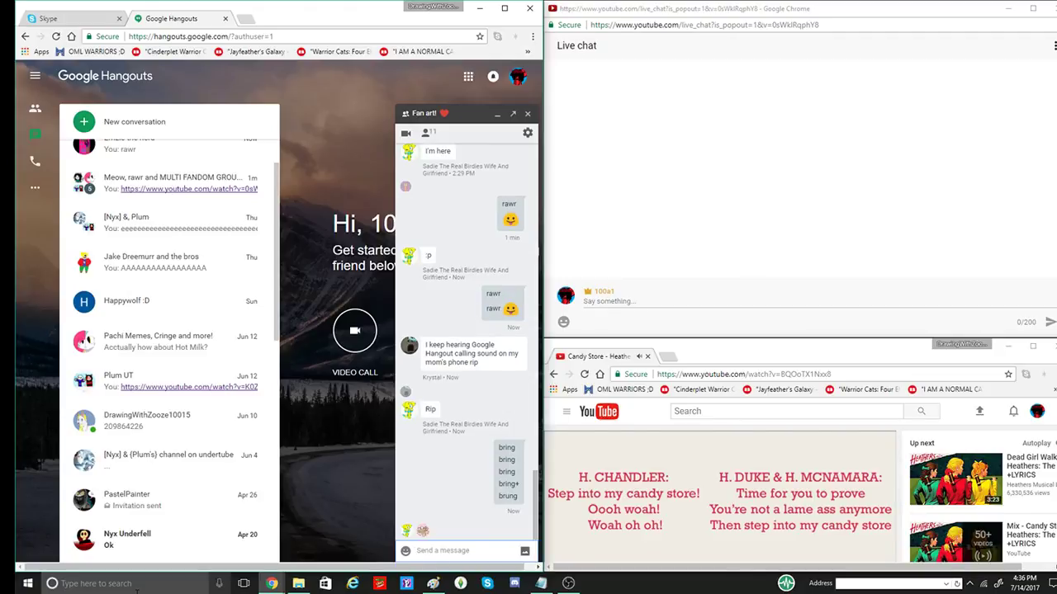
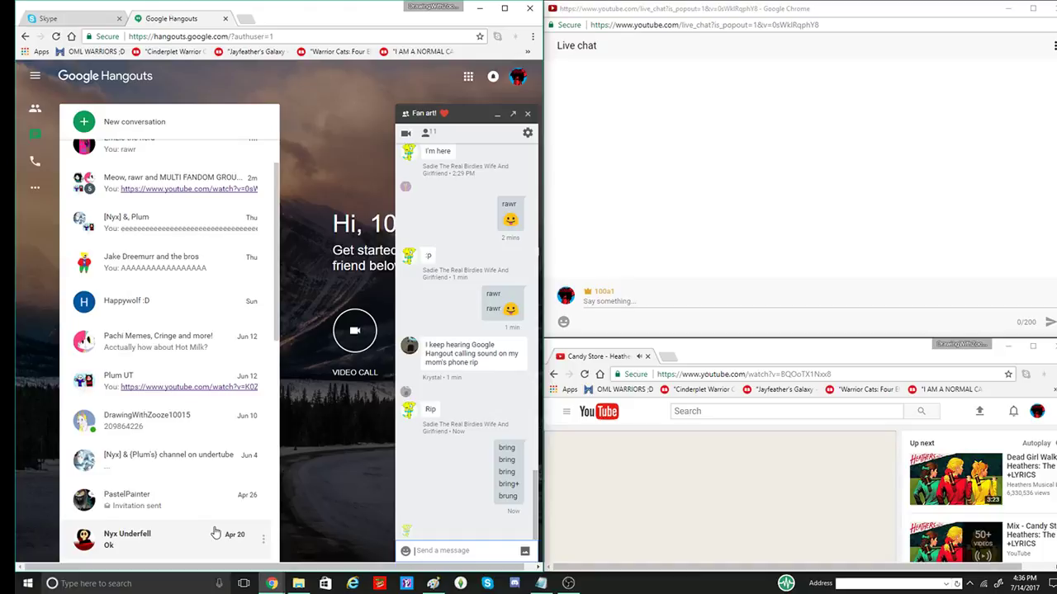
Step: Send the message "i stopped animating whiel live streamin" to the Fan art! group
type("i stopped animati")
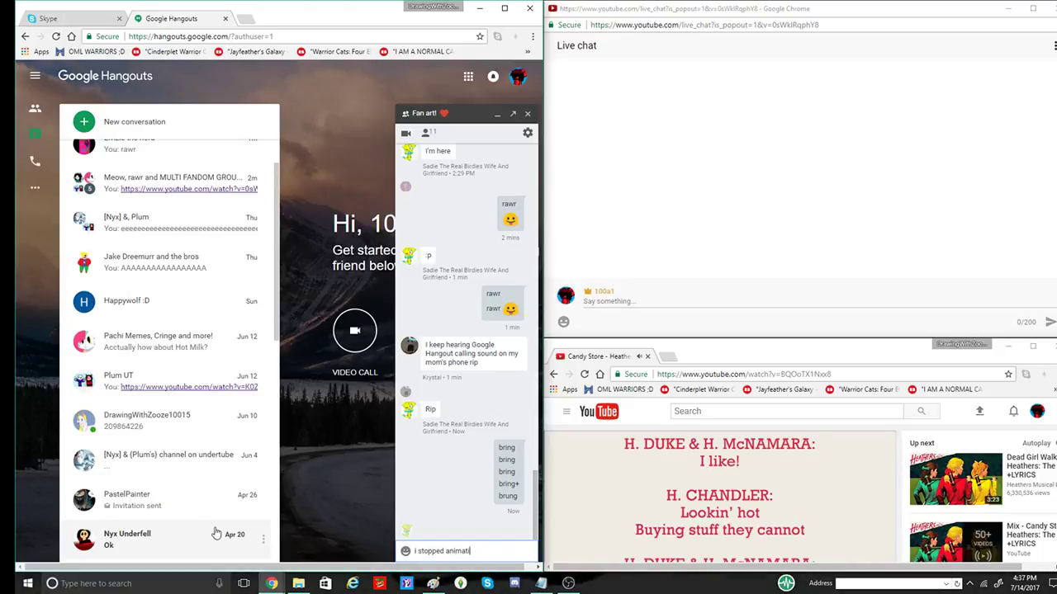
type("ng whiel I")
type("ve streamin")
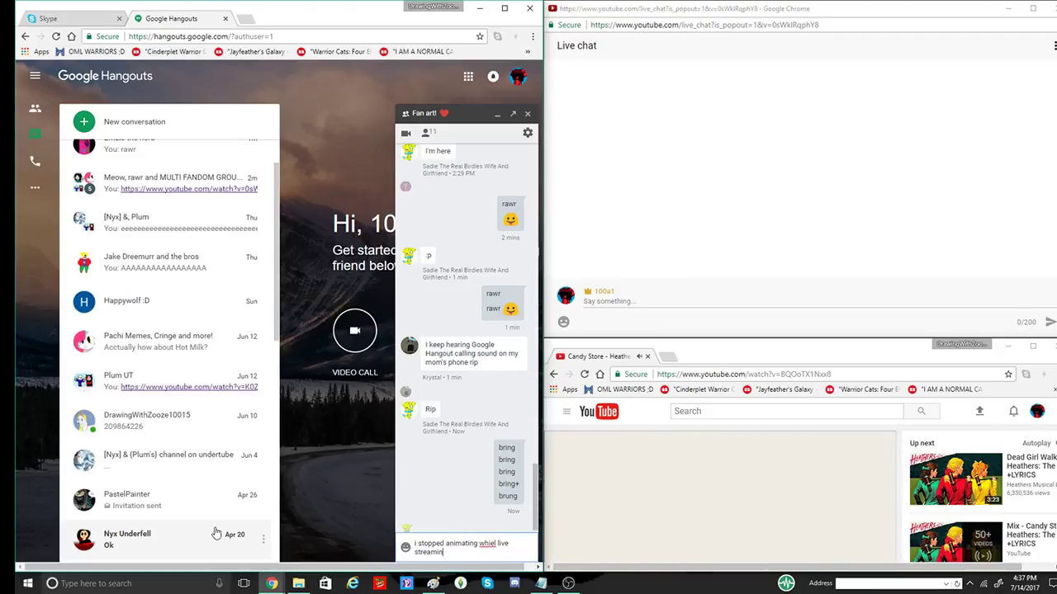
key("Return")
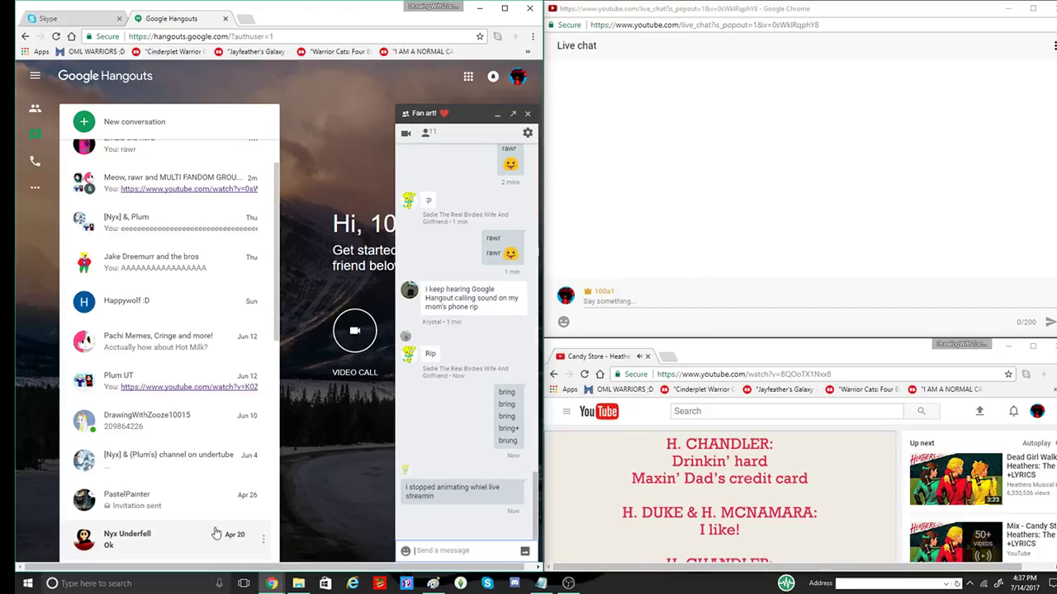
Step: Write "that's a bad idea to do X3" to the Fan art! group, correcting the misspelled first word and the ending before sending it
type("tahts a bad ide")
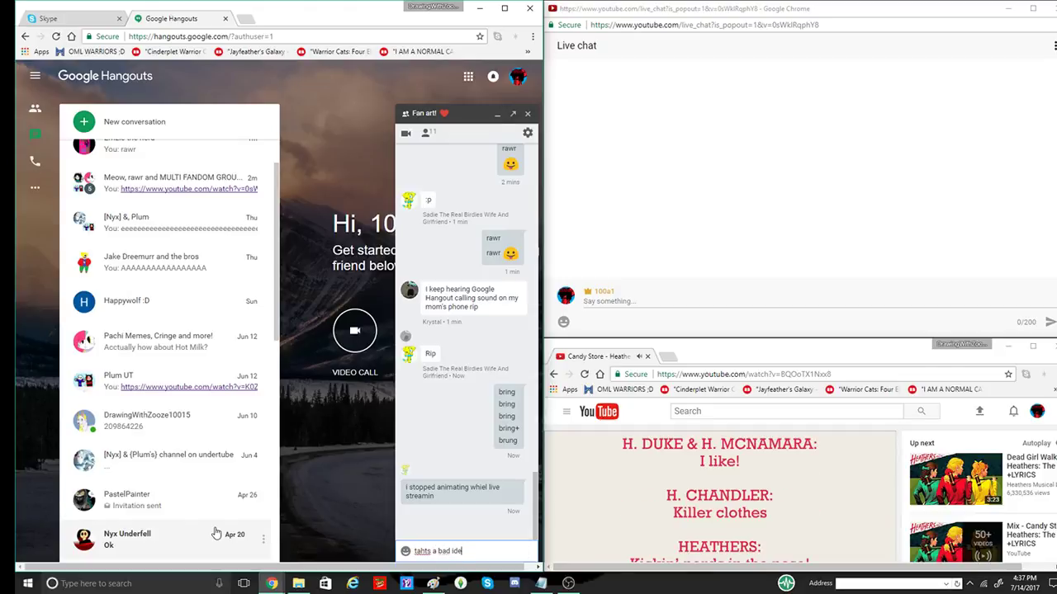
type("a to do XP")
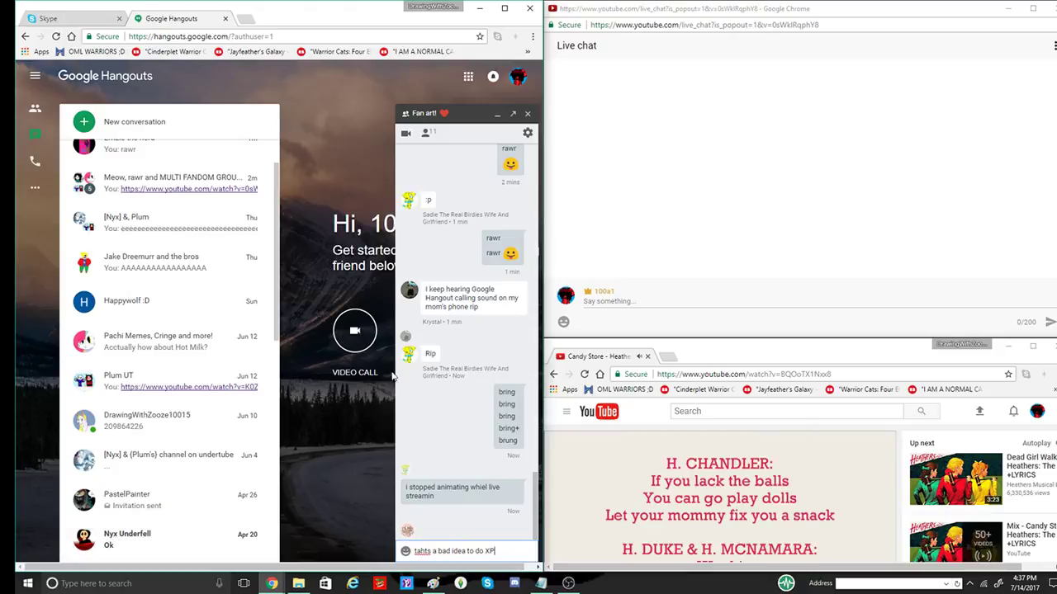
right_click(420, 552)
left_click(446, 430)
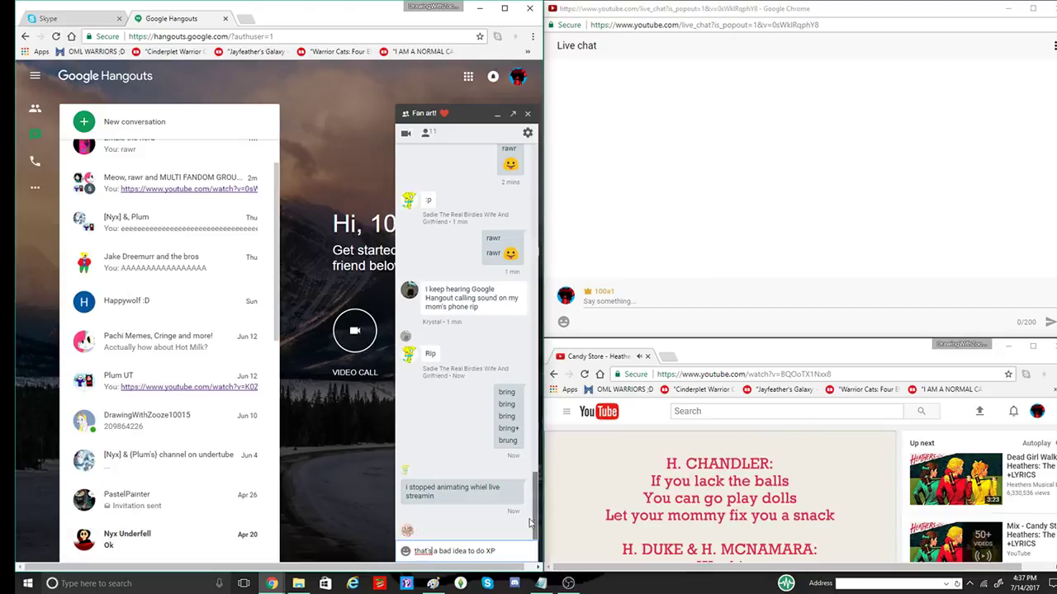
key("BackSpace")
type("3")
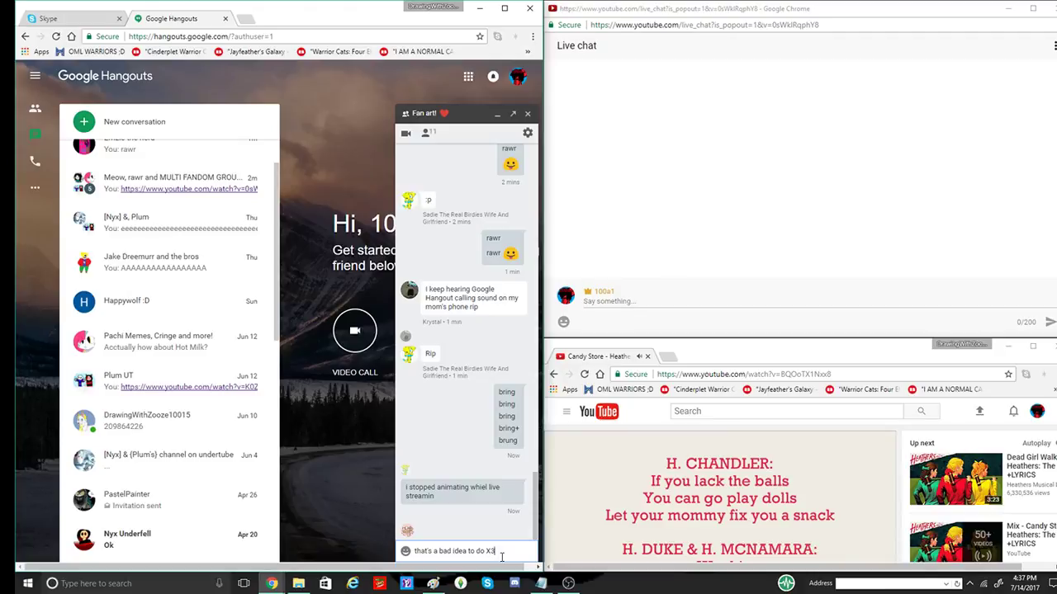
key("Return")
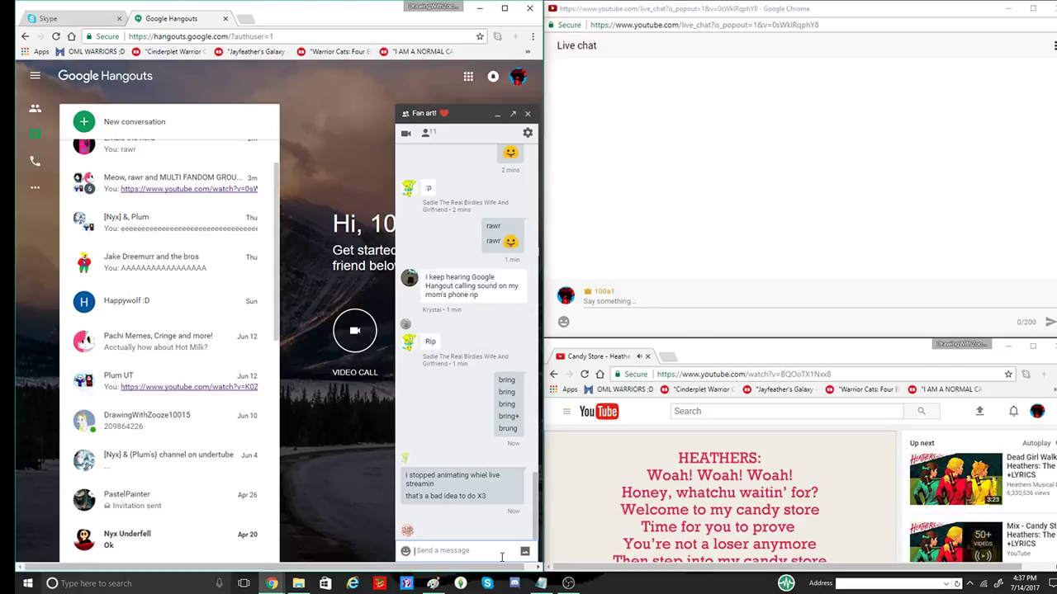
scroll(202, 421, "up", 1)
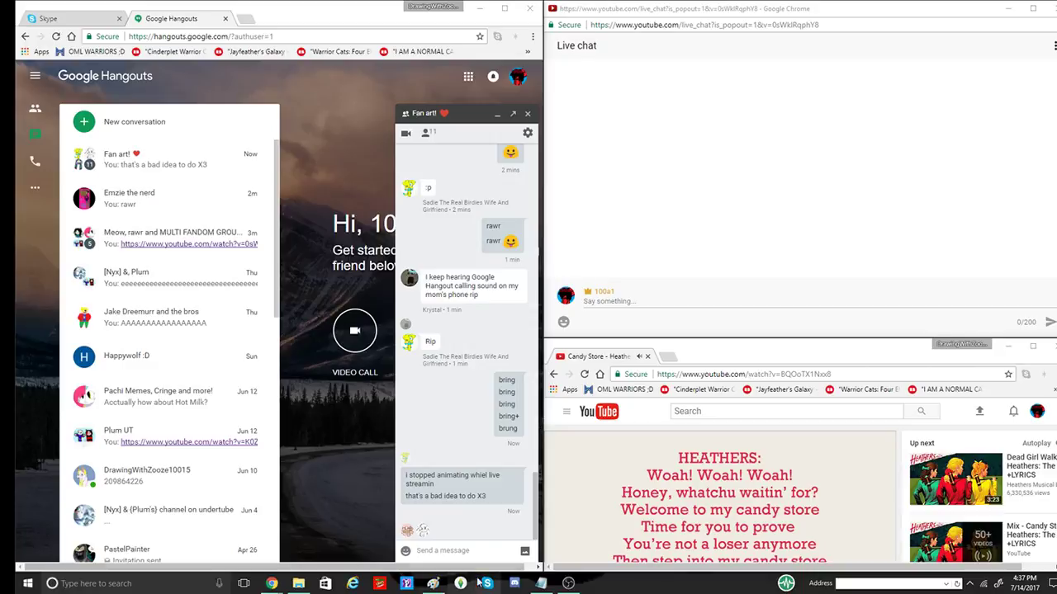
Step: Switch to Paint and, with the thickest black pencil, draw the collar and dots below the laughing character's chin and a cuff line on the raised sleeve
mouse_move(432, 582)
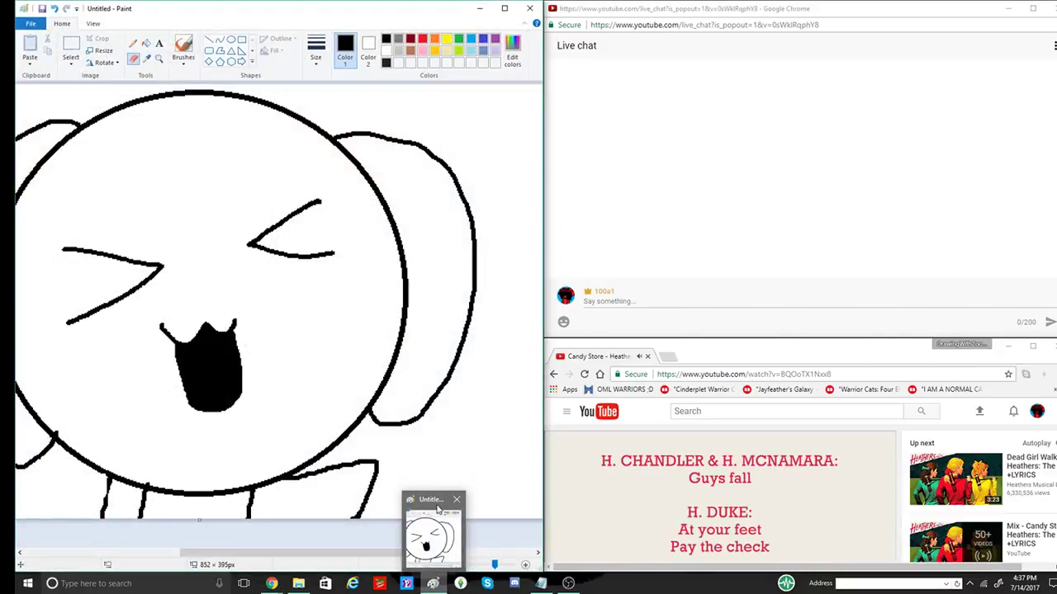
left_click(436, 520)
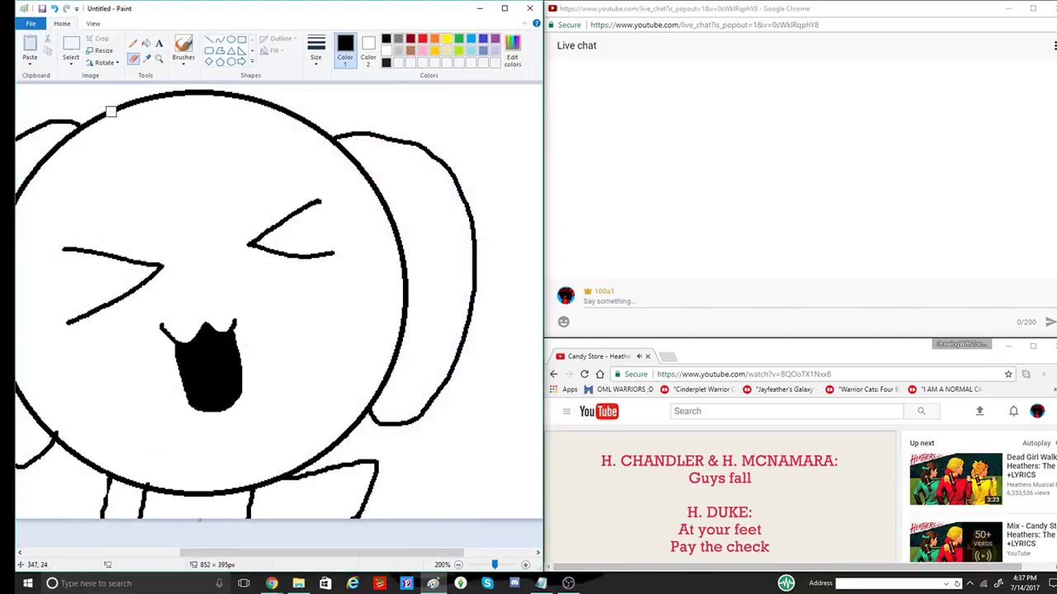
left_click(133, 44)
left_click(316, 52)
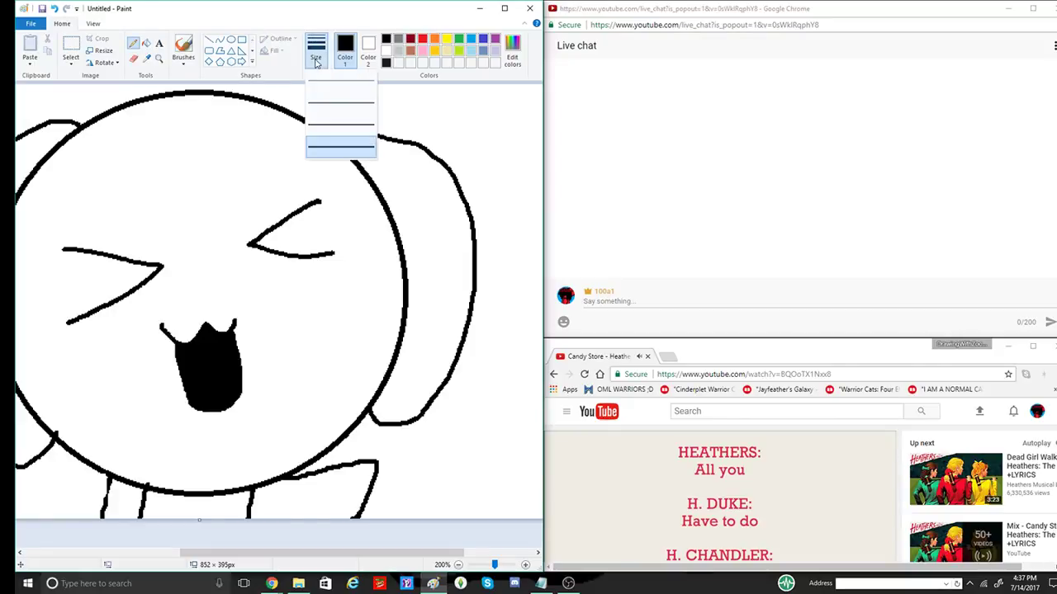
left_click(326, 144)
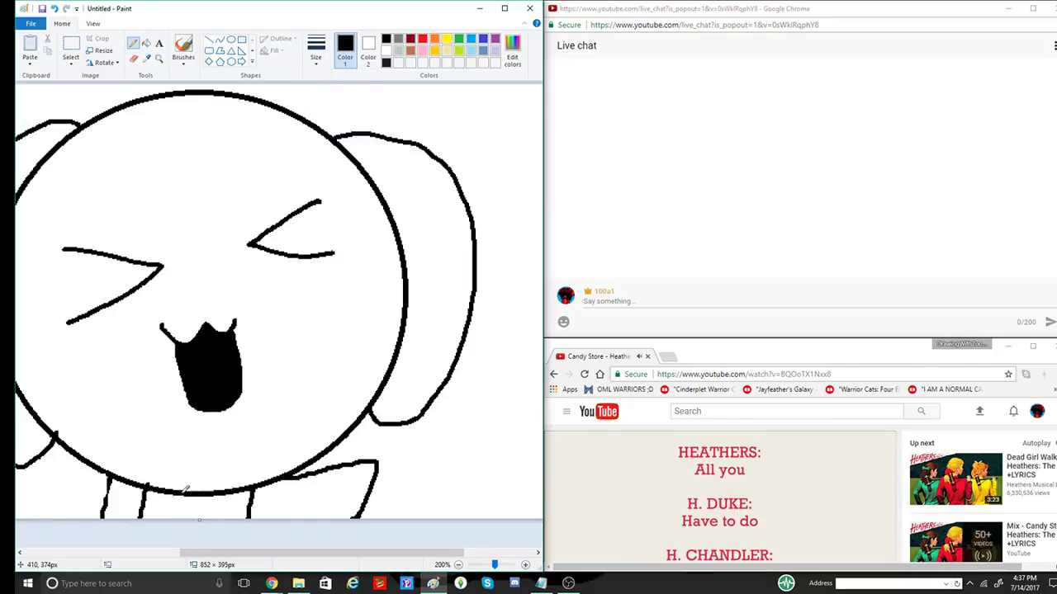
mouse_move(177, 489)
left_mouse_down()
mouse_move(182, 522)
mouse_move(210, 492)
left_mouse_up()
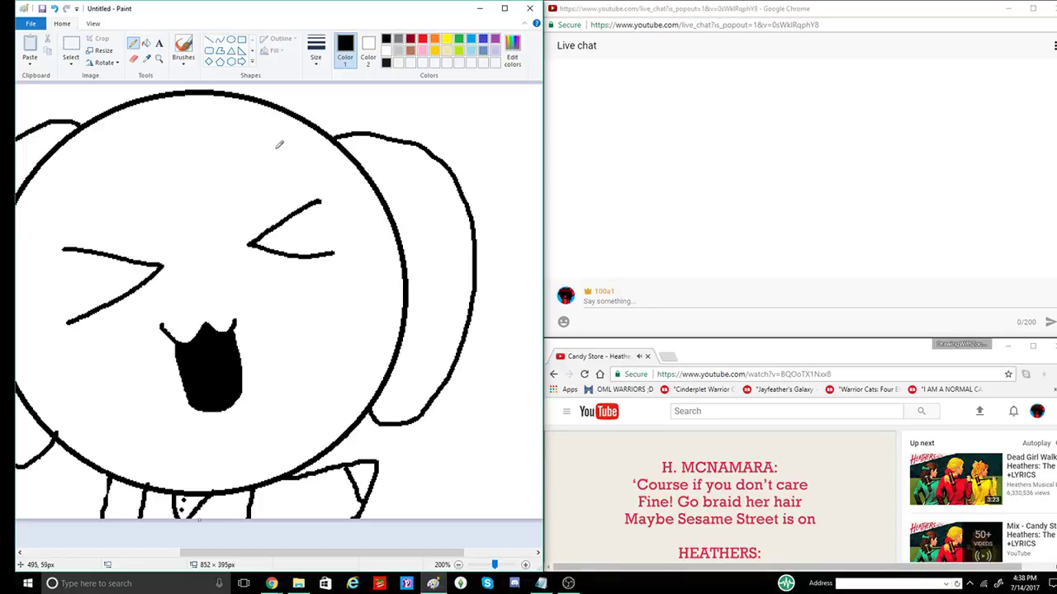
Step: Fill the laughing character's jacket body and both sleeves with green, leaving the collar and cuff white
left_click(145, 43)
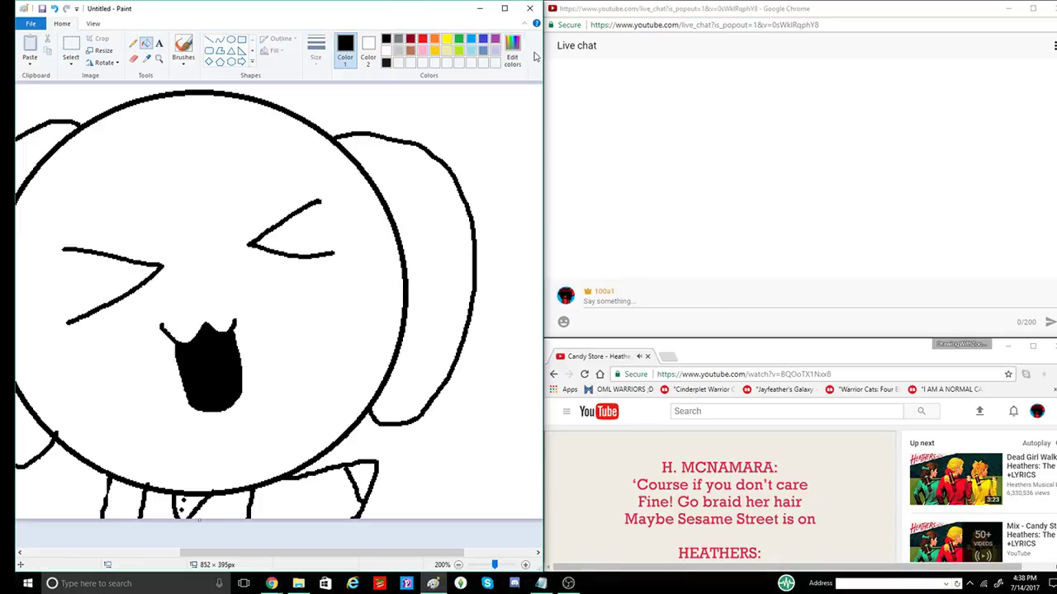
left_click(459, 41)
left_click(322, 505)
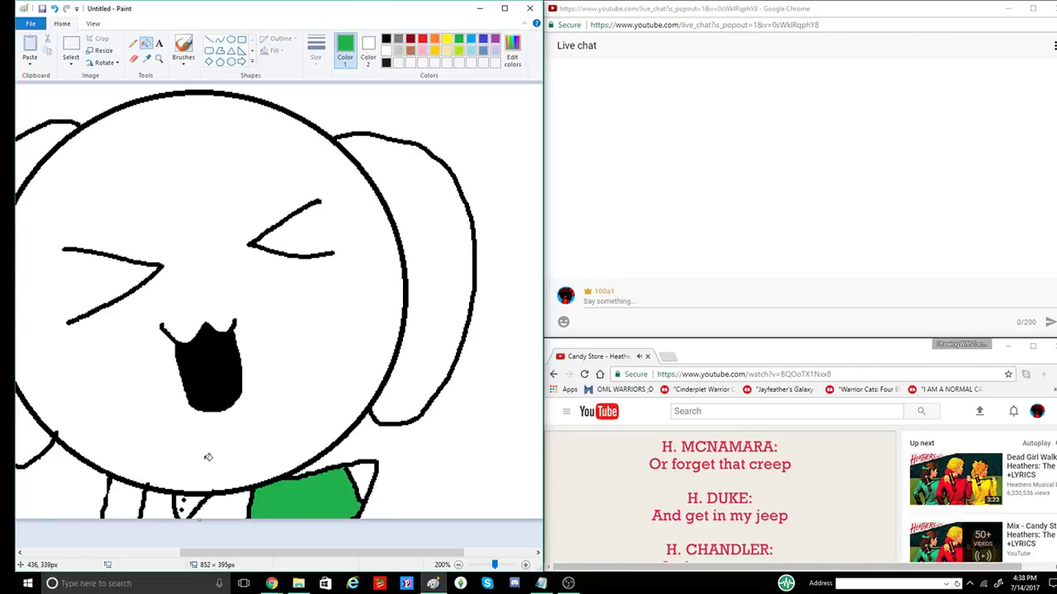
left_click(240, 499)
left_click(169, 509)
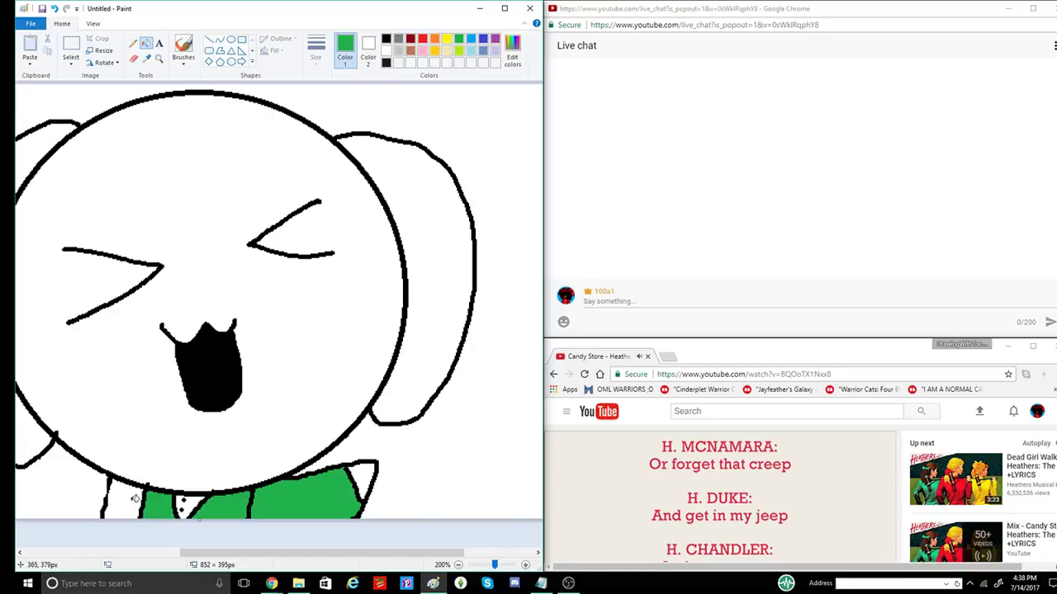
left_click(132, 507)
Step: Return to Hangouts and send "it became silent" and "Woah" as two messages to the Fan art! group
left_click(480, 9)
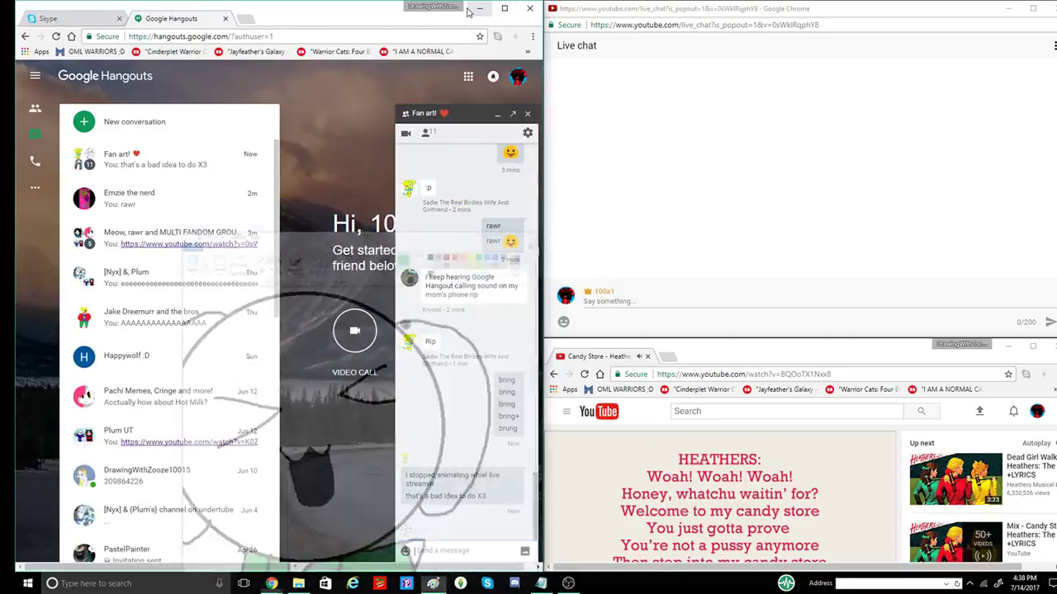
type("it becam")
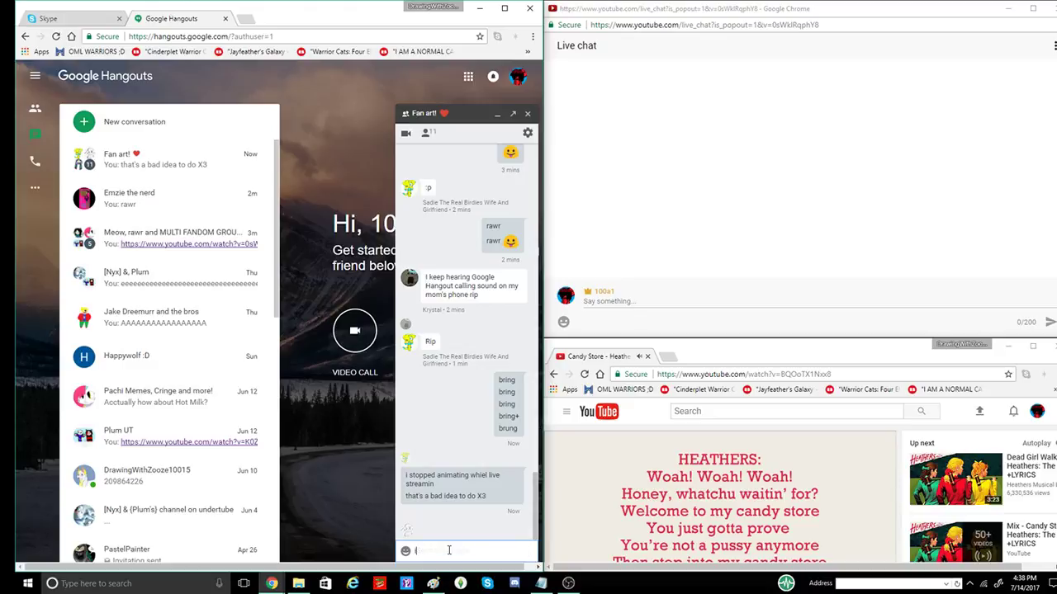
type("e silent")
key("Return")
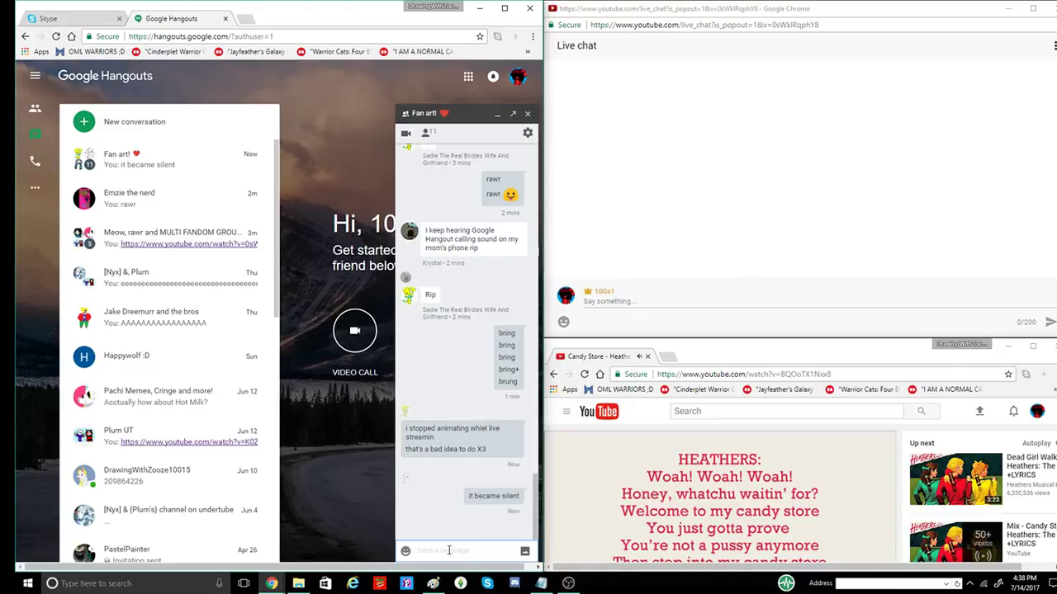
type("Woah")
key("Return")
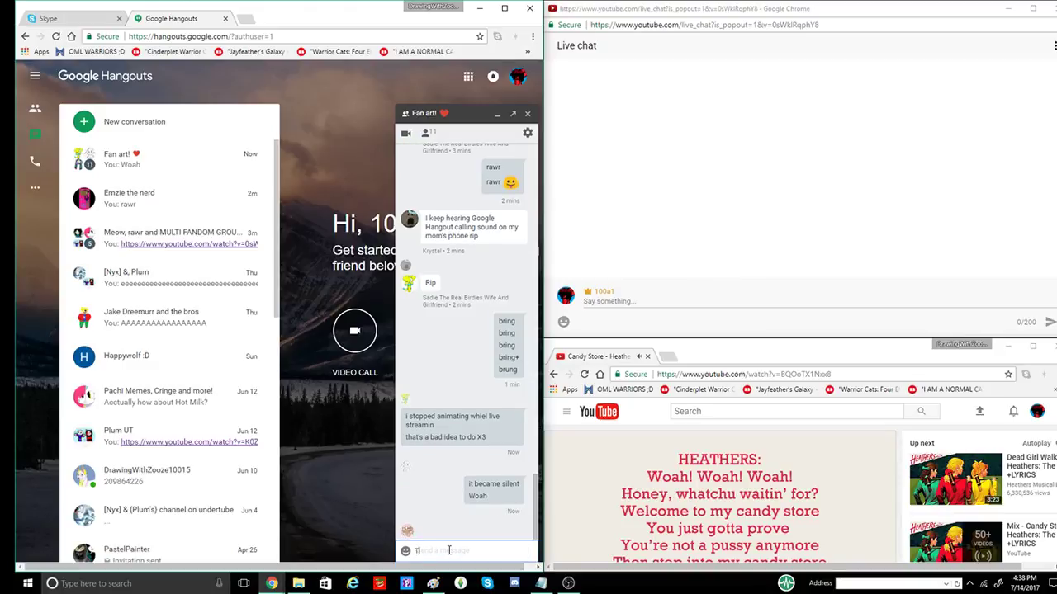
Step: Send "Technology" to the Fan art! group, using the spelling suggestion to correct the misspelled word before sending
type("Tic")
key("BackSpace")
key("BackSpace")
key("BackSpace")
type("Tecnolagly")
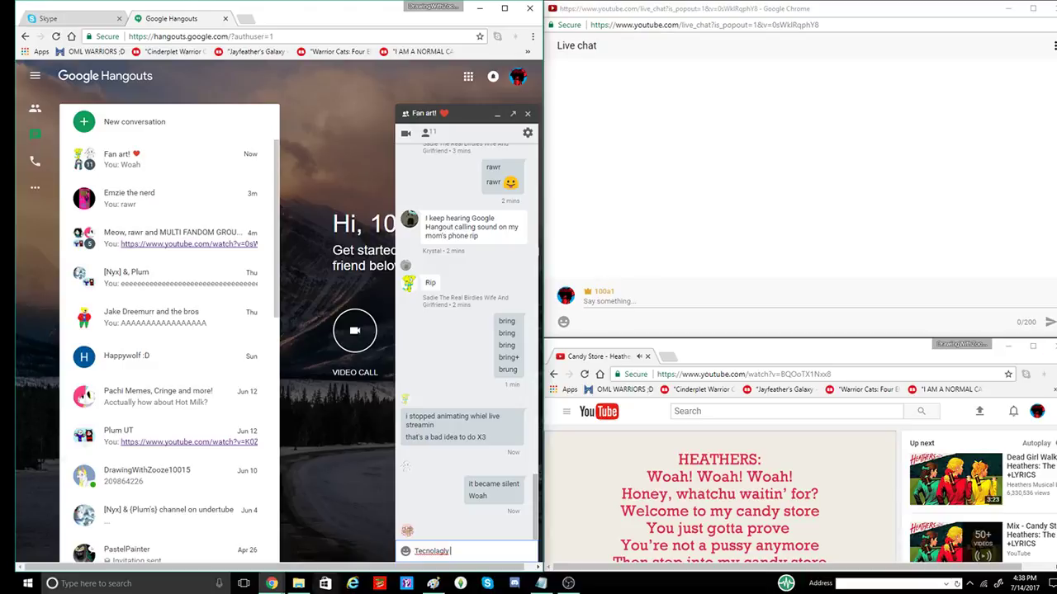
right_click(433, 551)
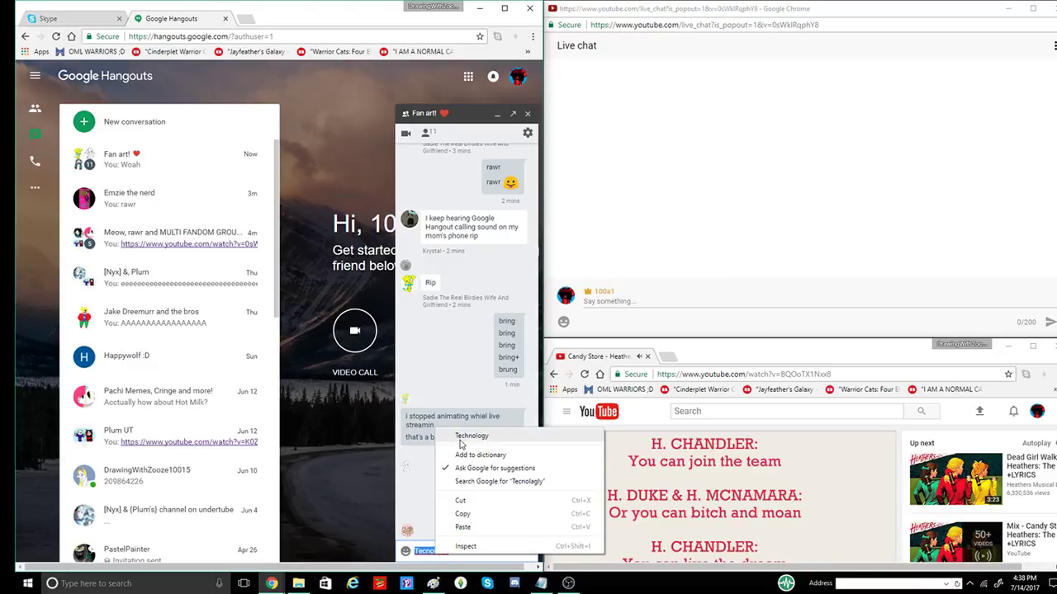
left_click(452, 434)
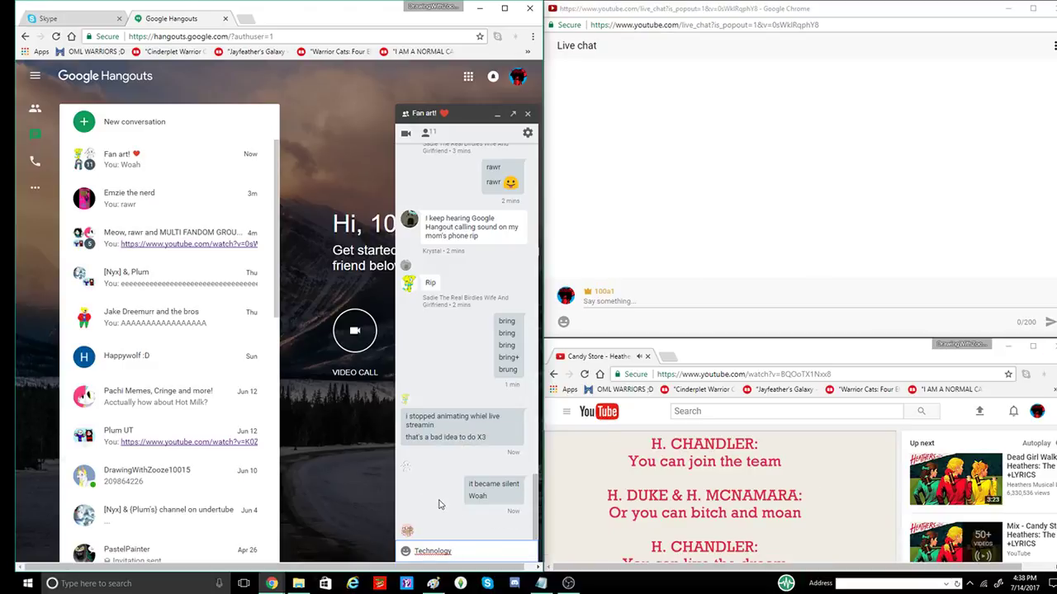
key("Return")
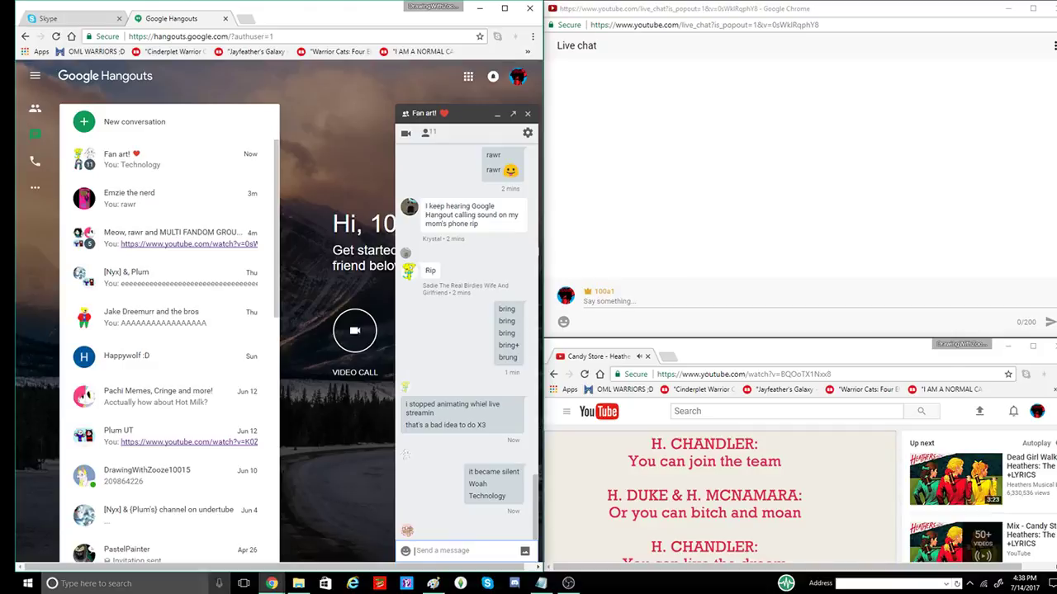
Step: Switch to Paint and, with the thickest black pencil, draw a can beside the laughing character's raised sleeve and letter "Soda" on it
left_click(433, 583)
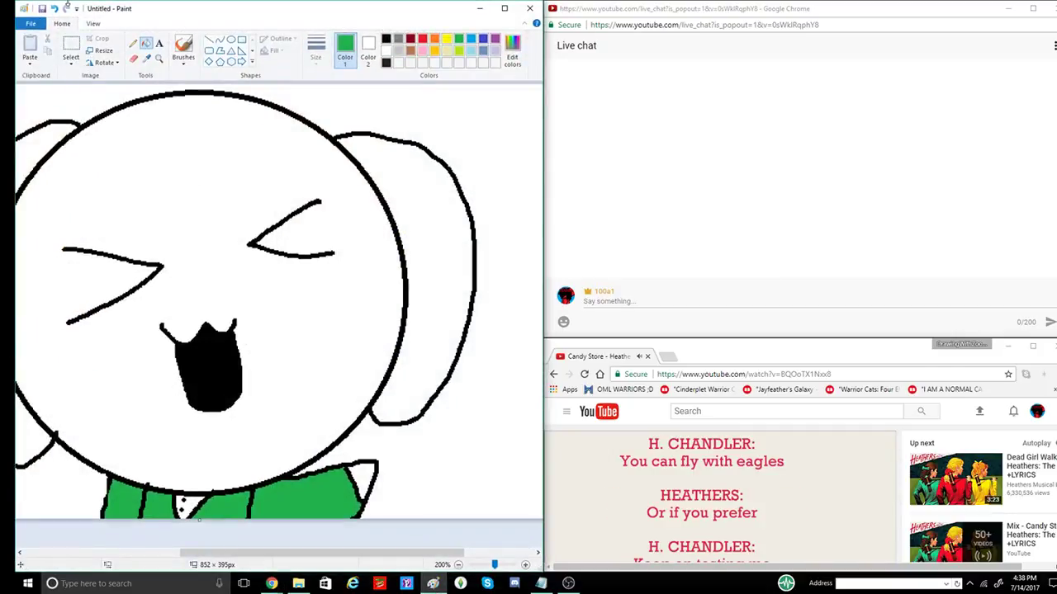
left_click(386, 39)
left_click(133, 43)
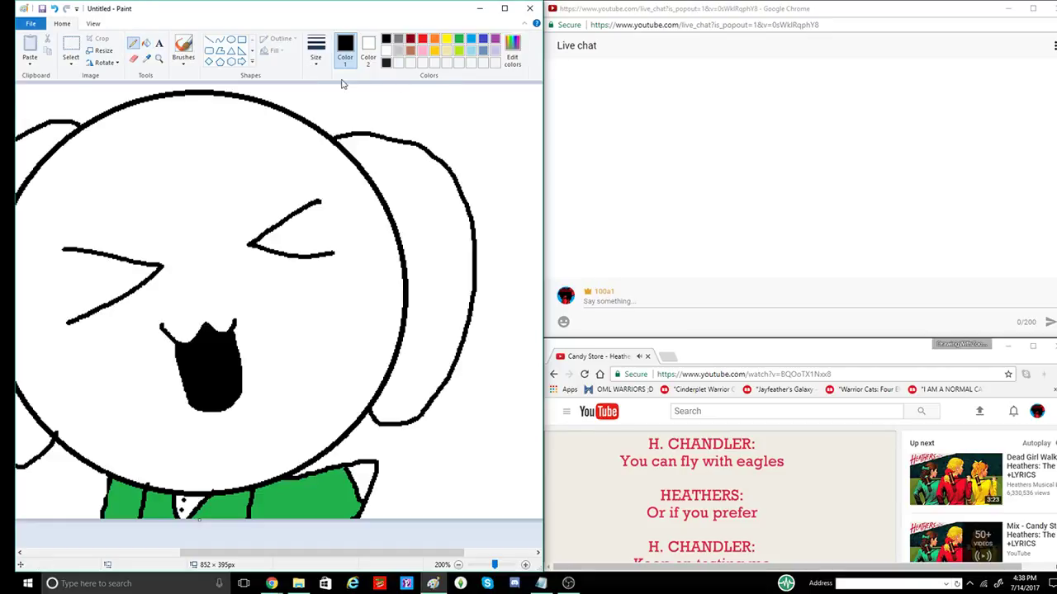
left_click(315, 50)
left_click(342, 151)
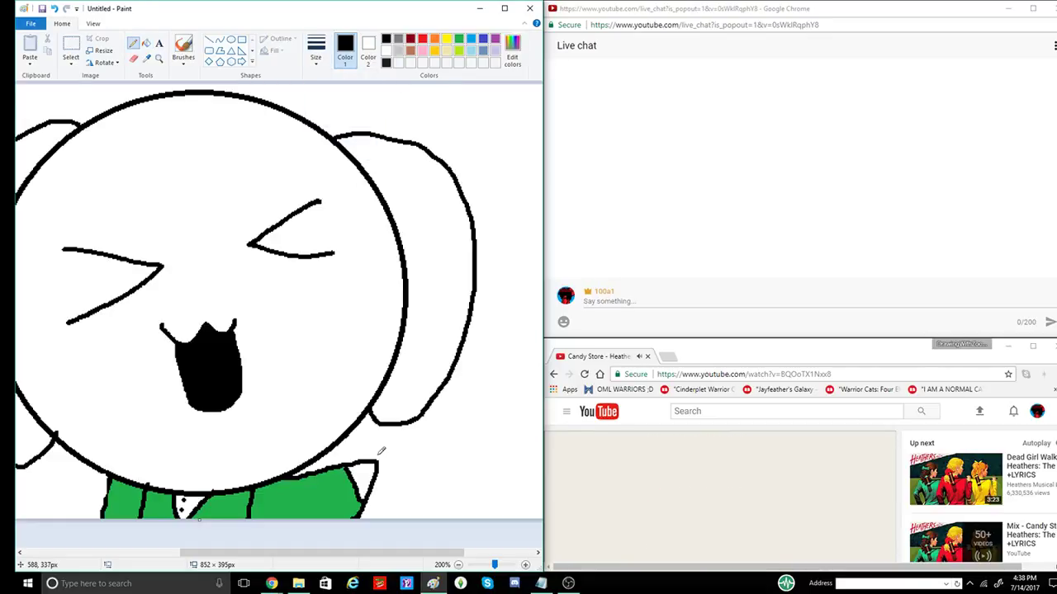
left_click_drag(378, 453, 378, 512)
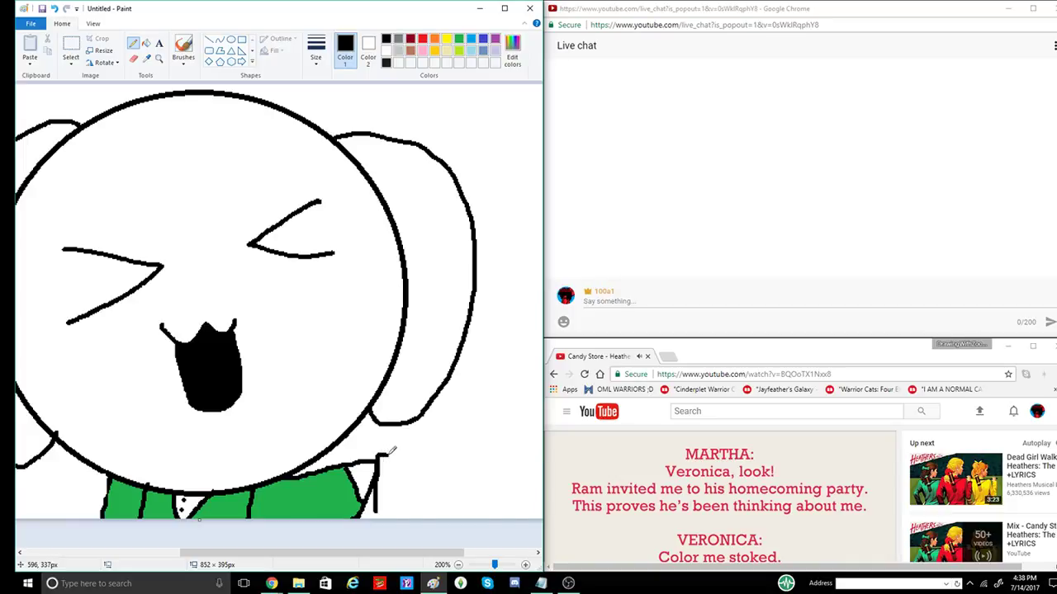
mouse_move(388, 452)
left_mouse_down()
mouse_move(435, 447)
mouse_move(441, 518)
left_mouse_up()
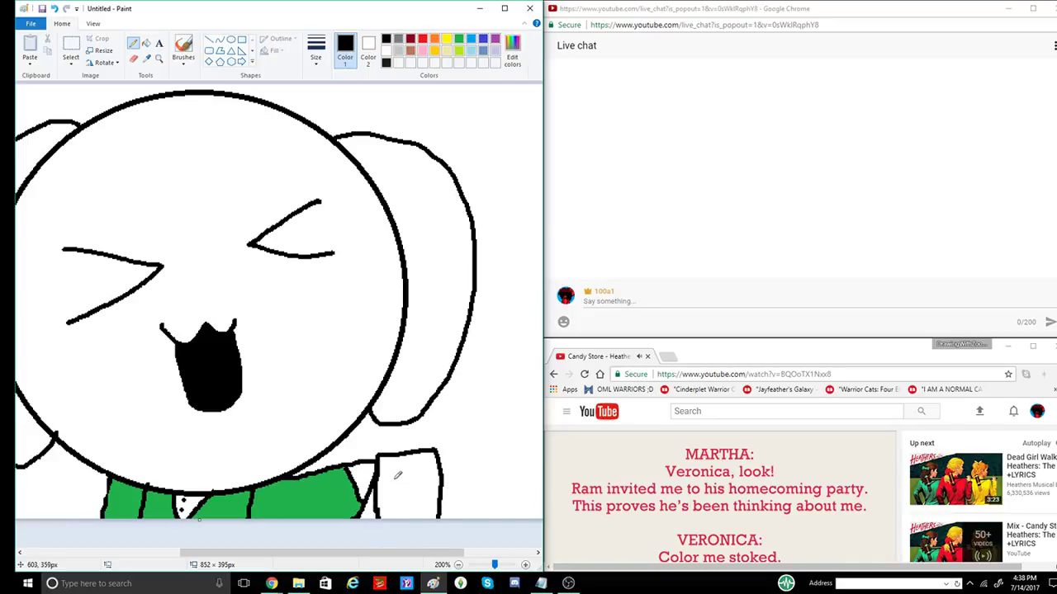
mouse_move(398, 464)
left_mouse_down()
mouse_move(386, 492)
mouse_move(440, 485)
left_mouse_up()
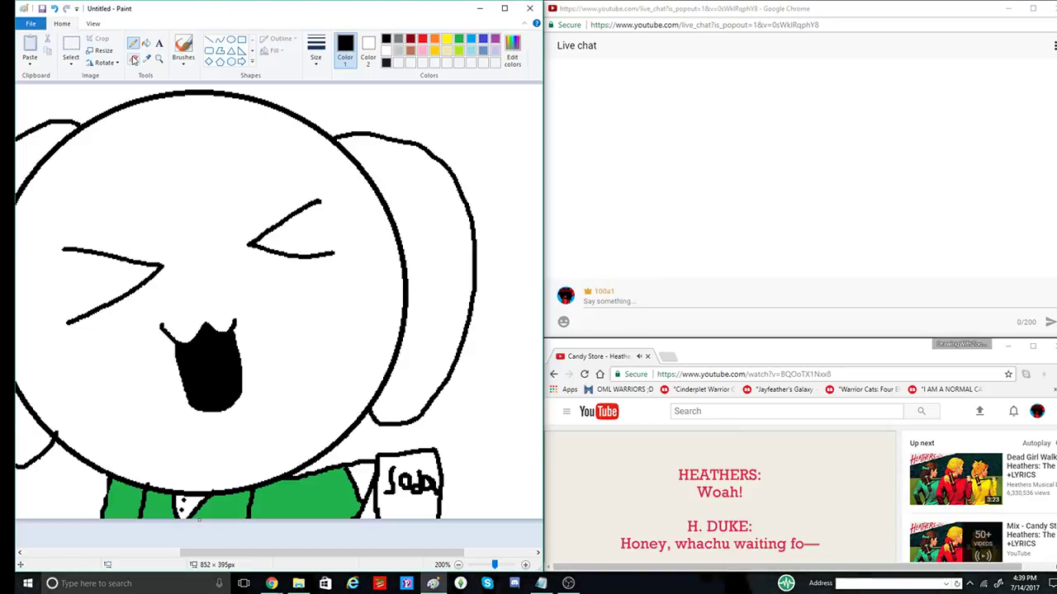
Step: Fill the soda can's background with red, undoing the stray fill that recolours the black outlines
left_click(147, 47)
left_click(422, 39)
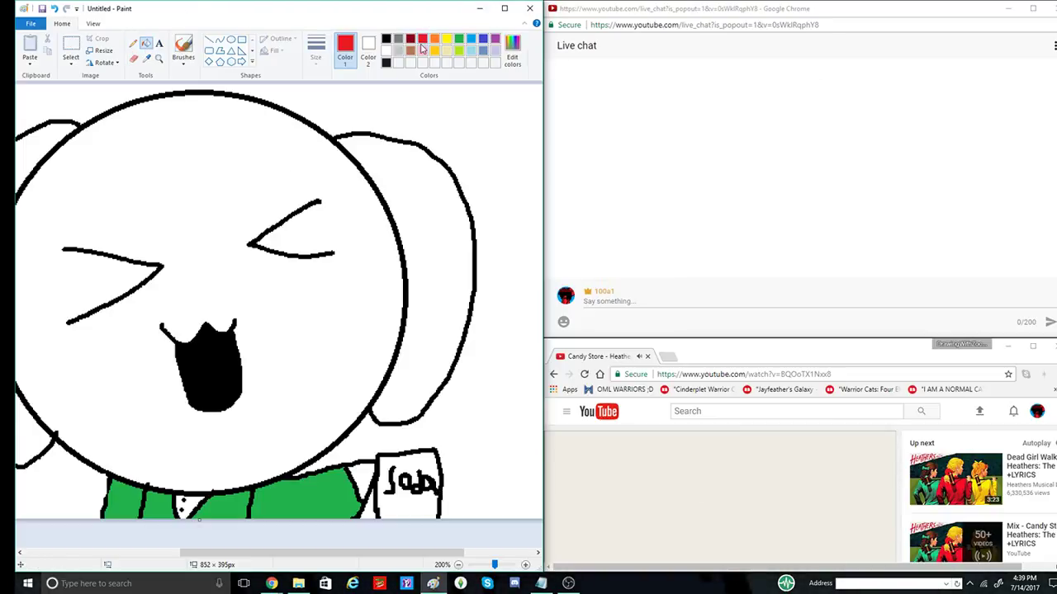
left_click(404, 499)
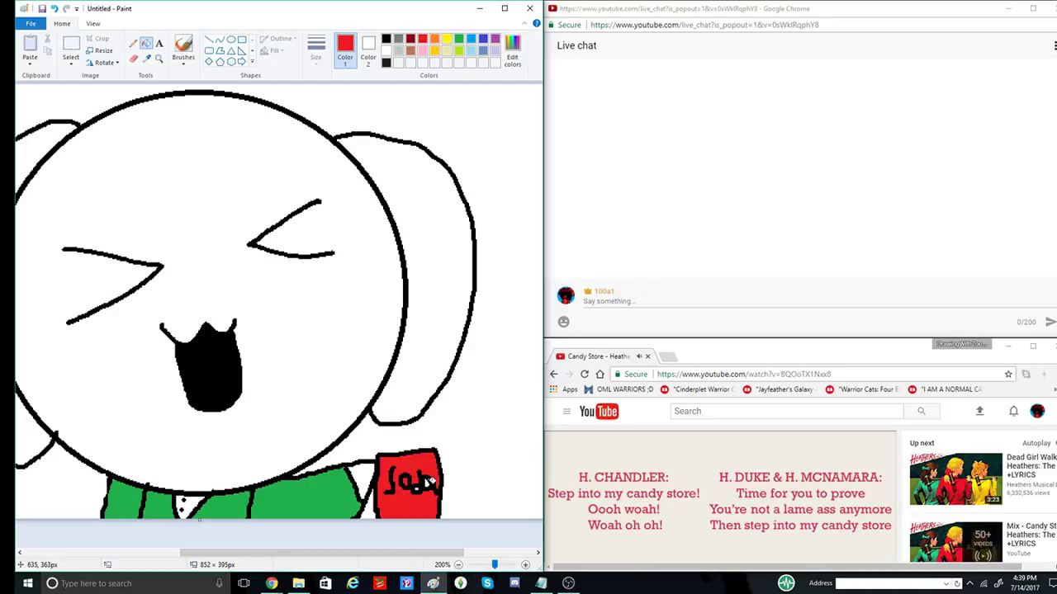
left_click(417, 487)
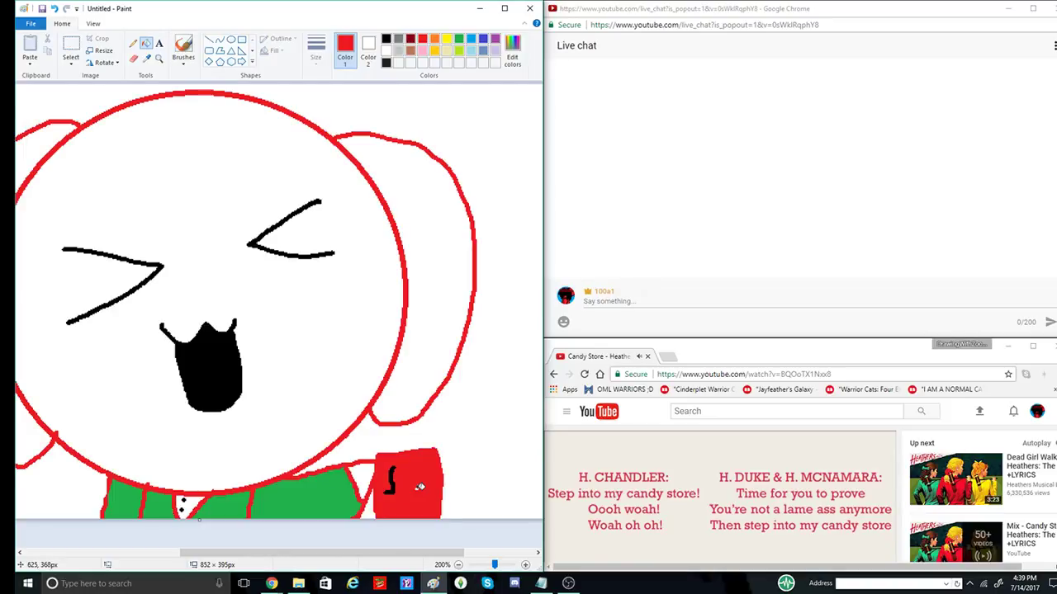
key("ctrl+z")
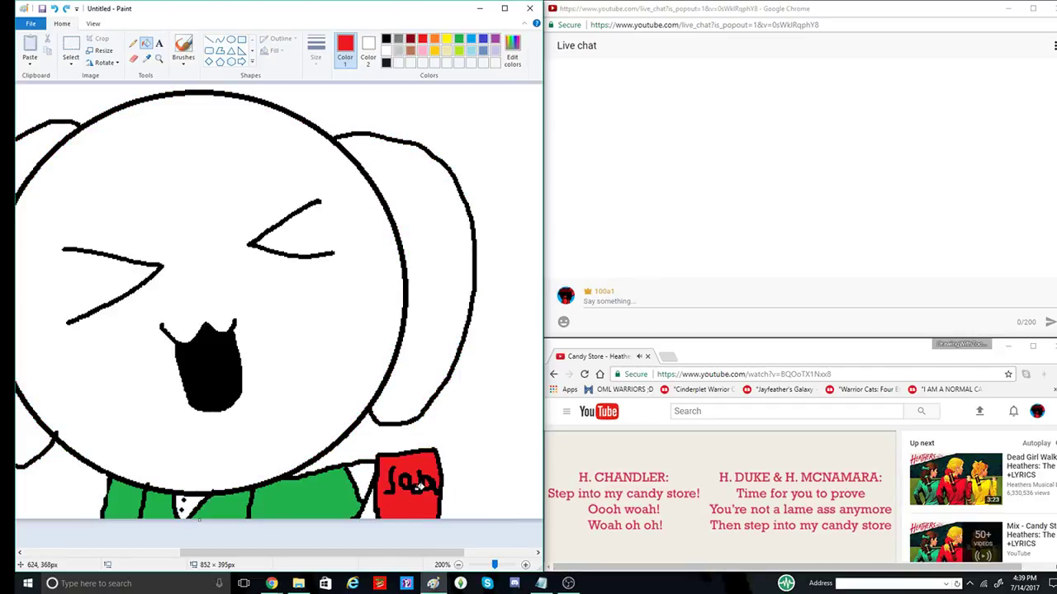
Step: Switch to Hangouts, start a drawing in the Fan art! chat, undo the first oval, and sketch a round head with long ears in thick black
left_click(479, 8)
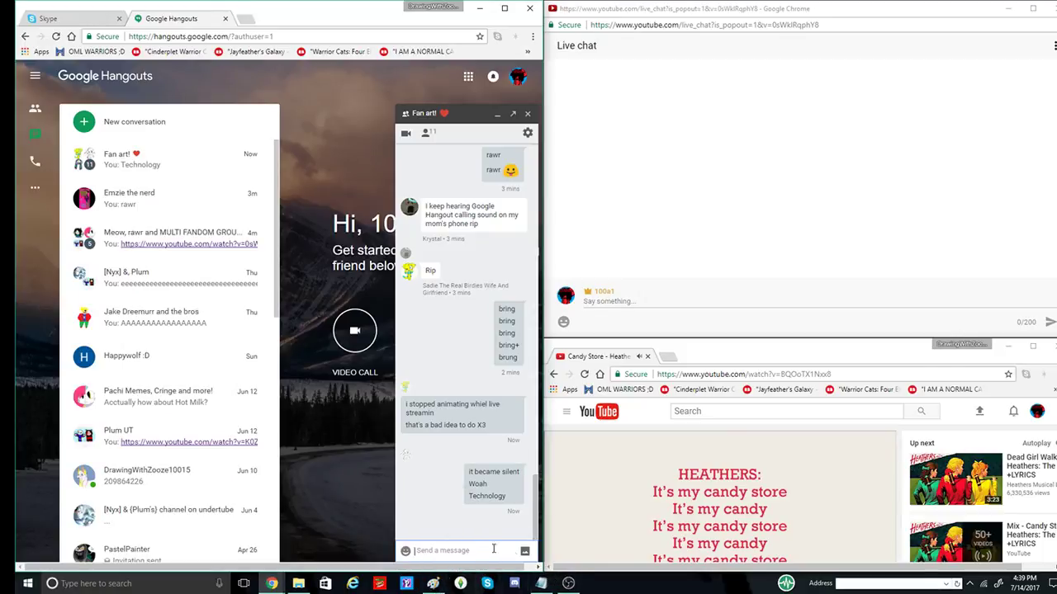
left_click(524, 551)
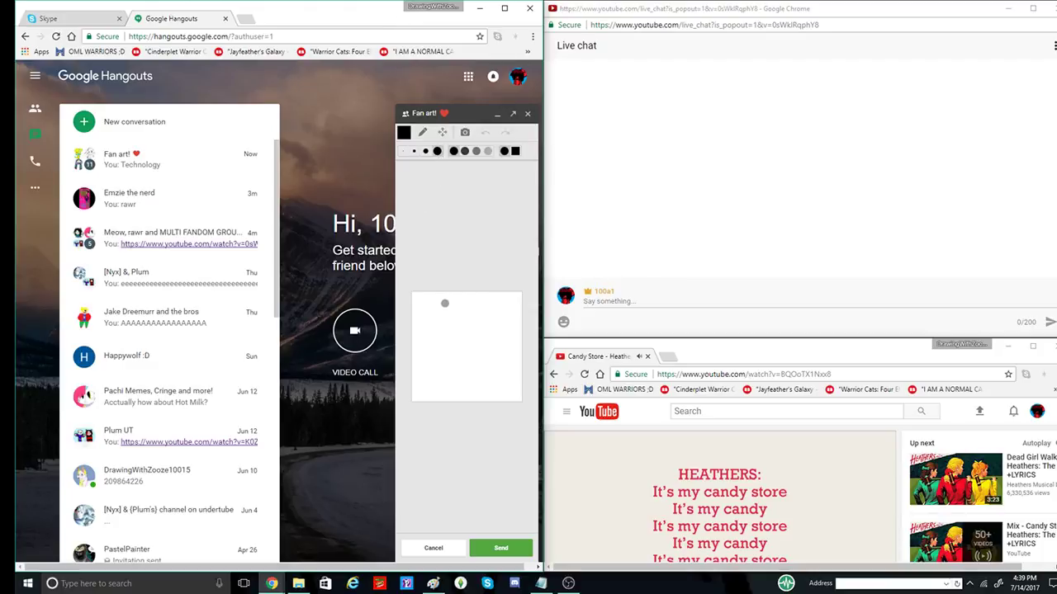
mouse_move(444, 303)
left_mouse_down()
mouse_move(420, 327)
mouse_move(428, 376)
mouse_move(467, 386)
mouse_move(482, 367)
mouse_move(486, 317)
mouse_move(446, 303)
left_mouse_up()
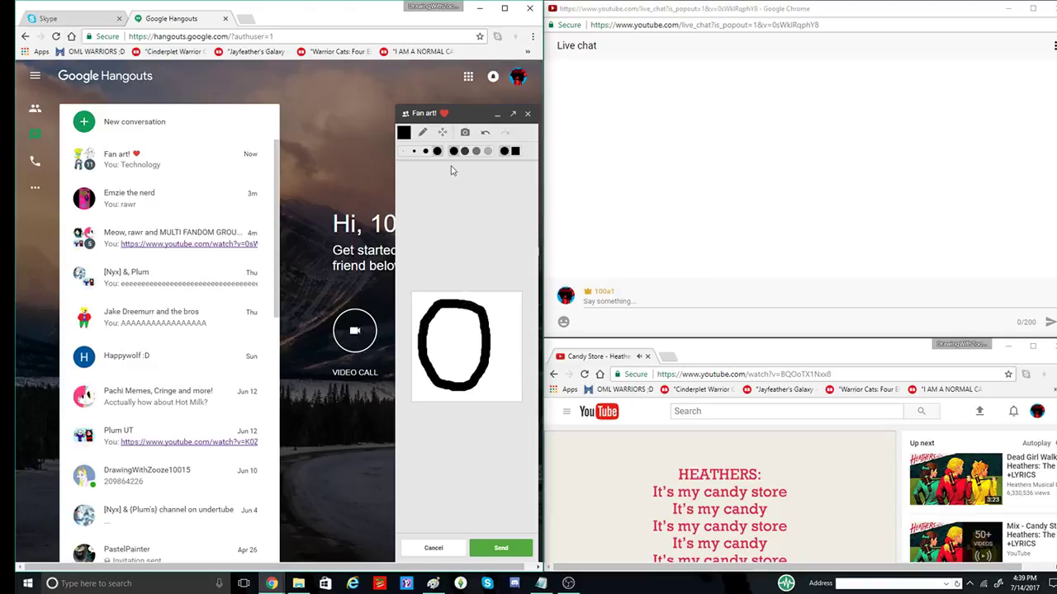
left_click(485, 134)
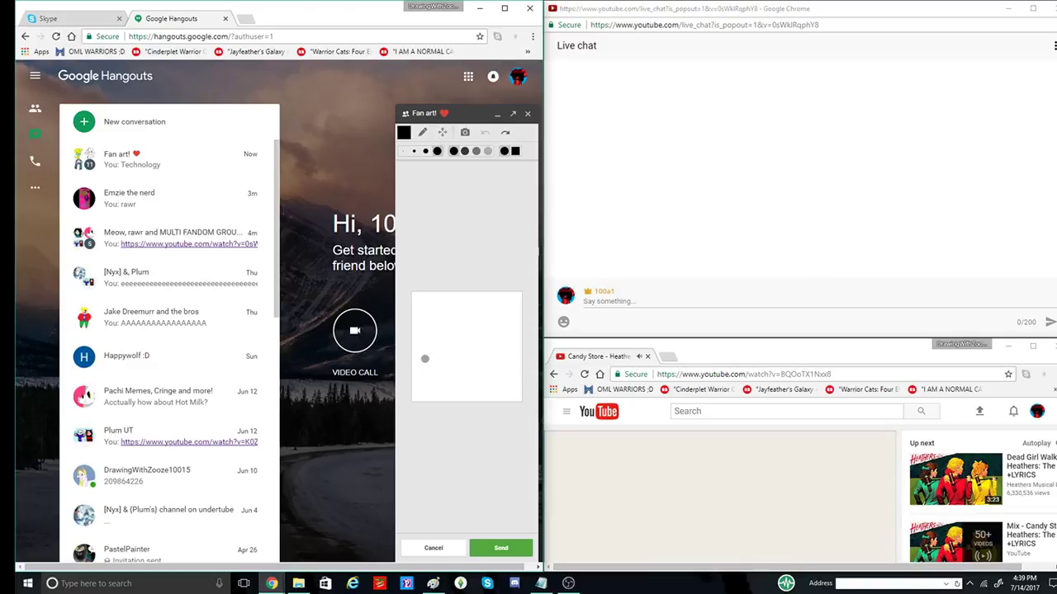
mouse_move(443, 315)
left_mouse_down()
mouse_move(435, 362)
mouse_move(467, 381)
mouse_move(487, 380)
mouse_move(501, 354)
mouse_move(501, 321)
mouse_move(473, 300)
mouse_move(432, 323)
mouse_move(449, 306)
mouse_move(428, 302)
mouse_move(412, 355)
mouse_move(418, 397)
mouse_move(446, 381)
left_mouse_up()
mouse_move(484, 299)
left_mouse_down()
mouse_move(508, 296)
mouse_move(517, 310)
mouse_move(505, 416)
mouse_move(483, 376)
left_mouse_up()
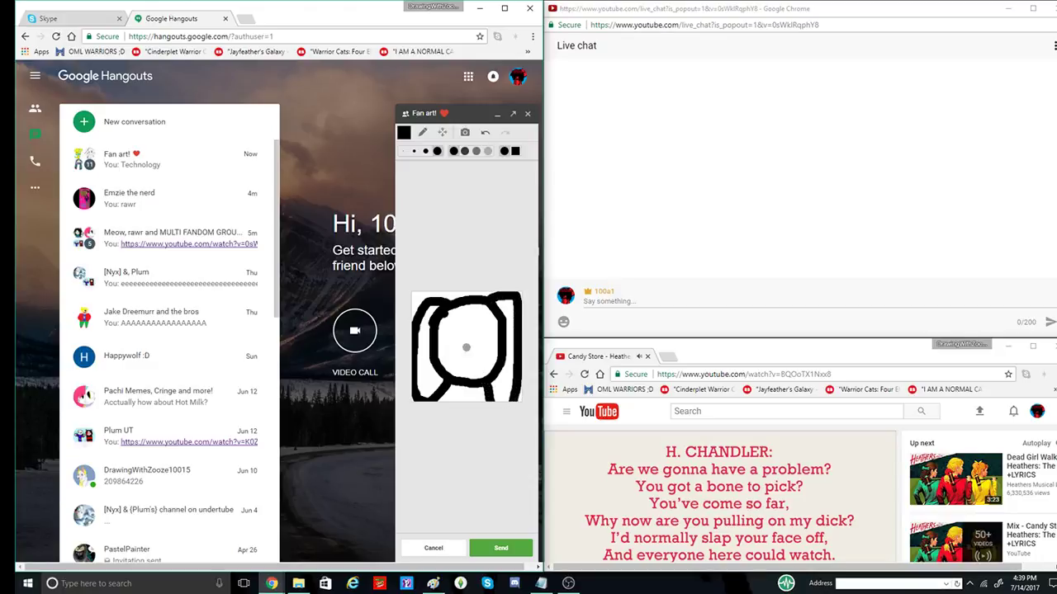